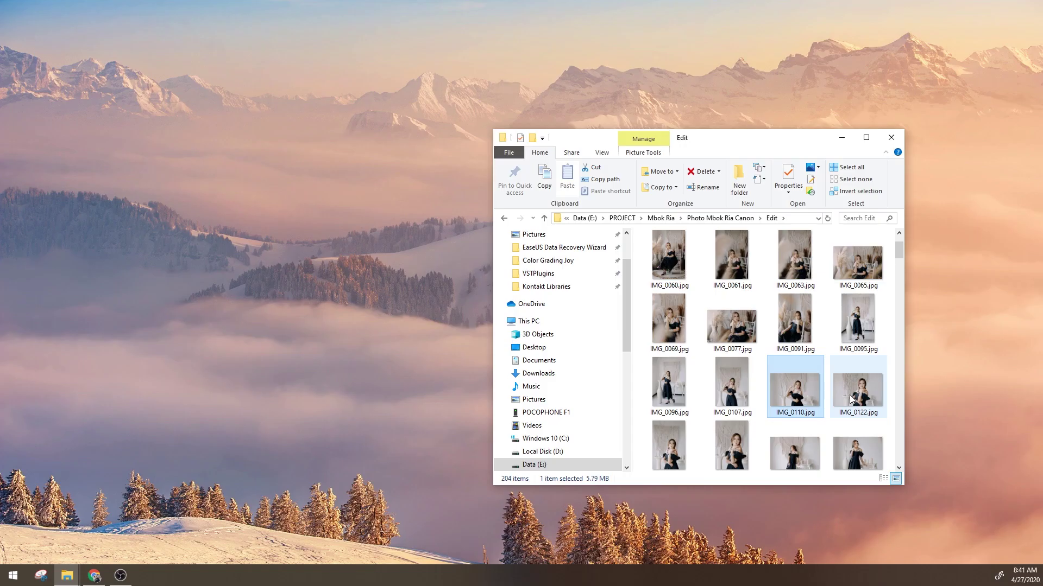
Open the portrait IMG_0122.jpg in the Photos viewer.
double_click(851, 399)
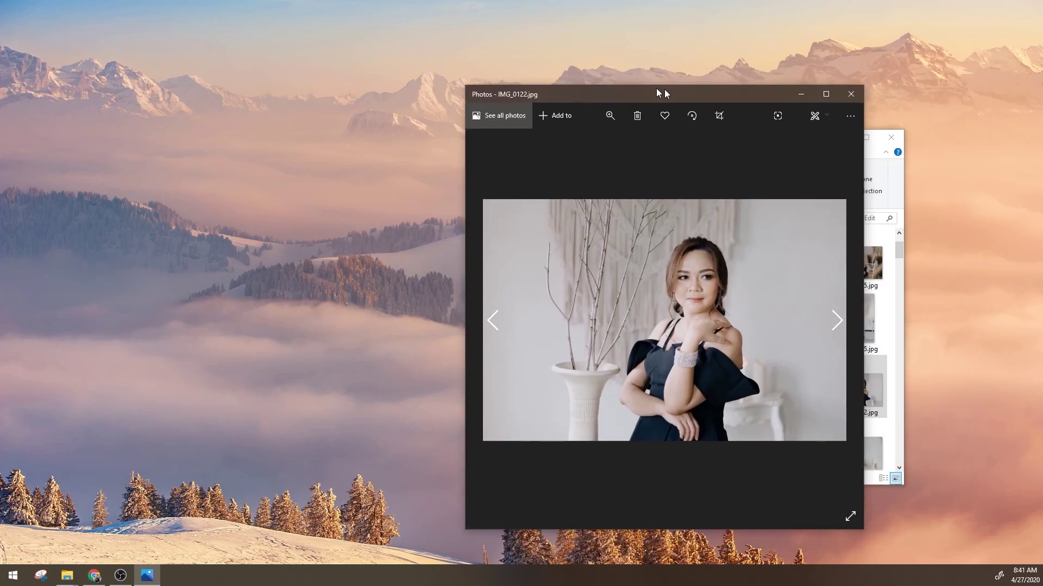
Close Photos, open IMG_0122.jpg with Adobe Photoshop 2020, and minimize Explorer.
left_click_drag(662, 9, 548, 92)
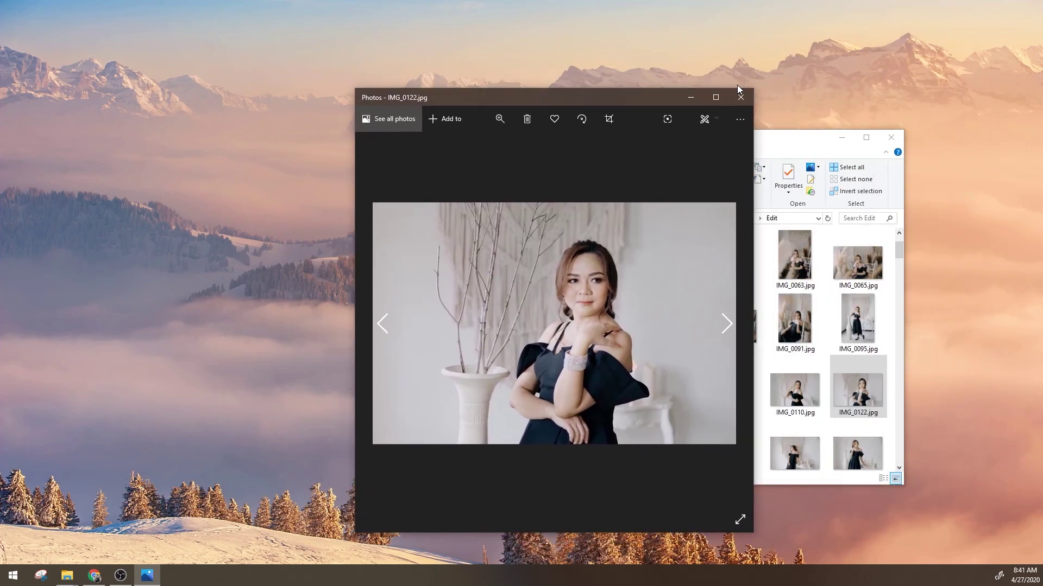
left_click(738, 96)
right_click(855, 387)
mouse_move(766, 184)
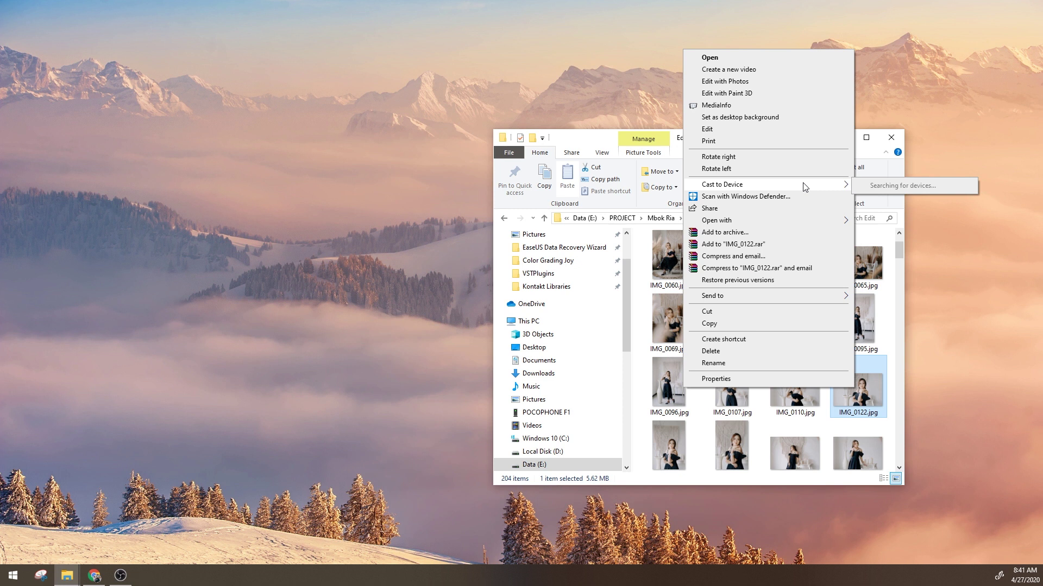
mouse_move(717, 220)
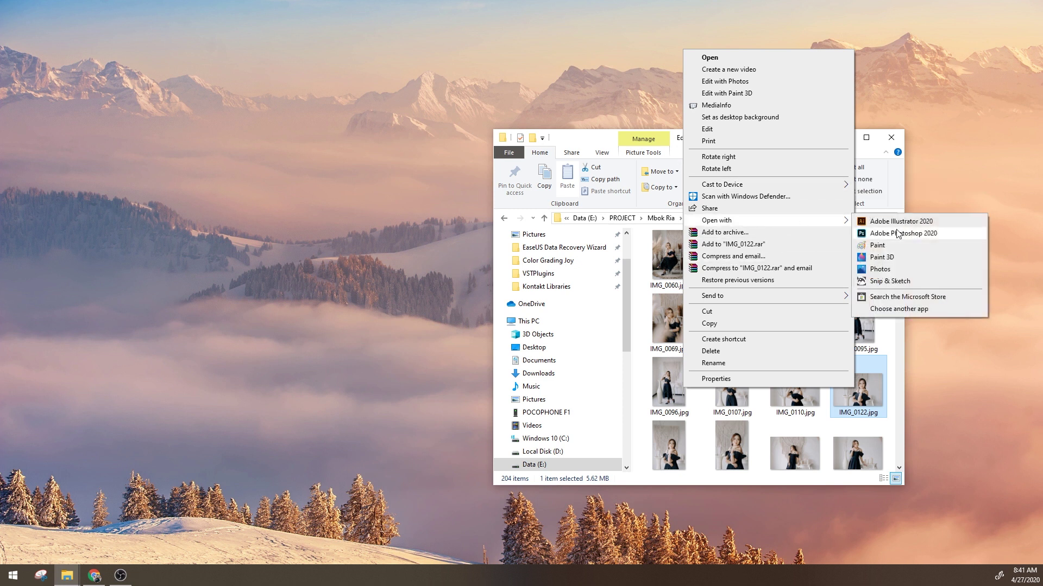
left_click(897, 233)
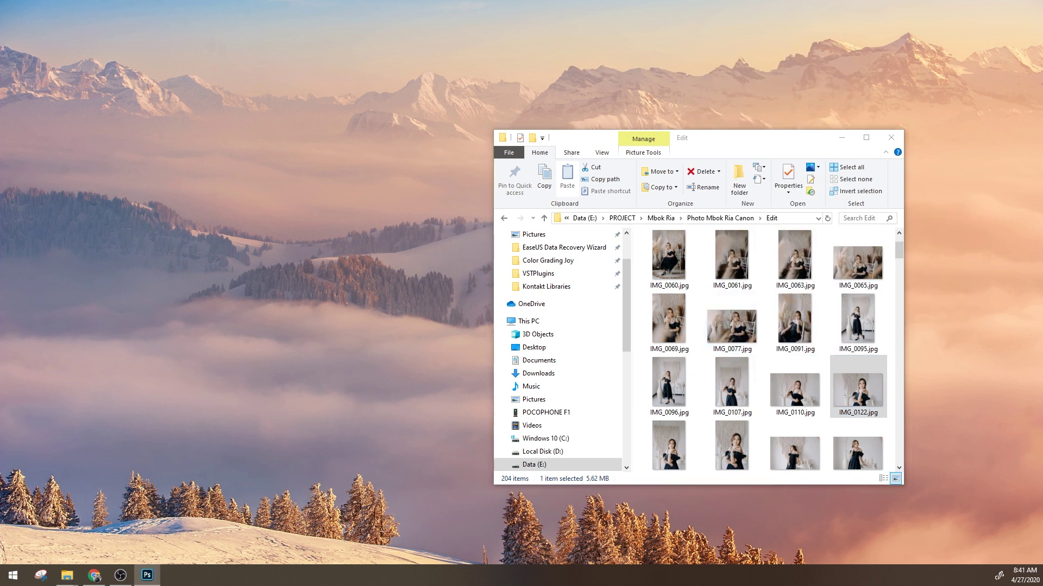
left_click(841, 137)
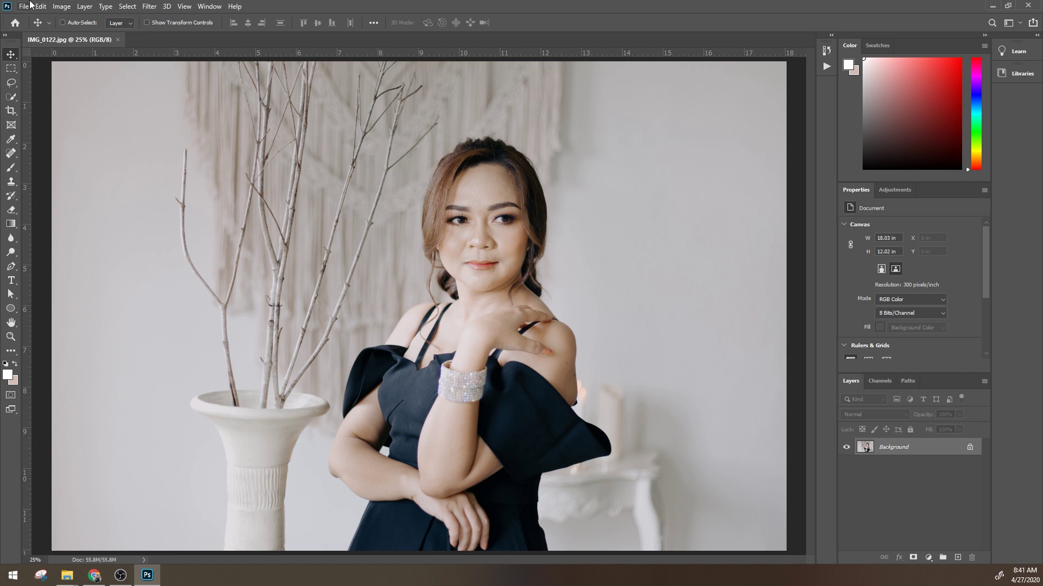
Switch to Photoshop and look over the loaded portrait.
left_click(25, 6)
mouse_move(235, 6)
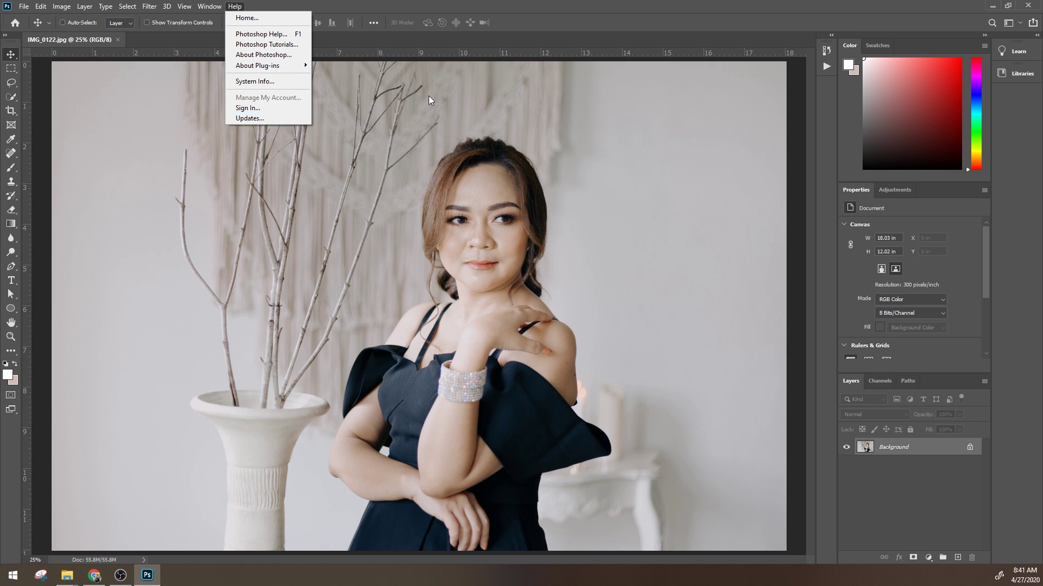
left_click(488, 76)
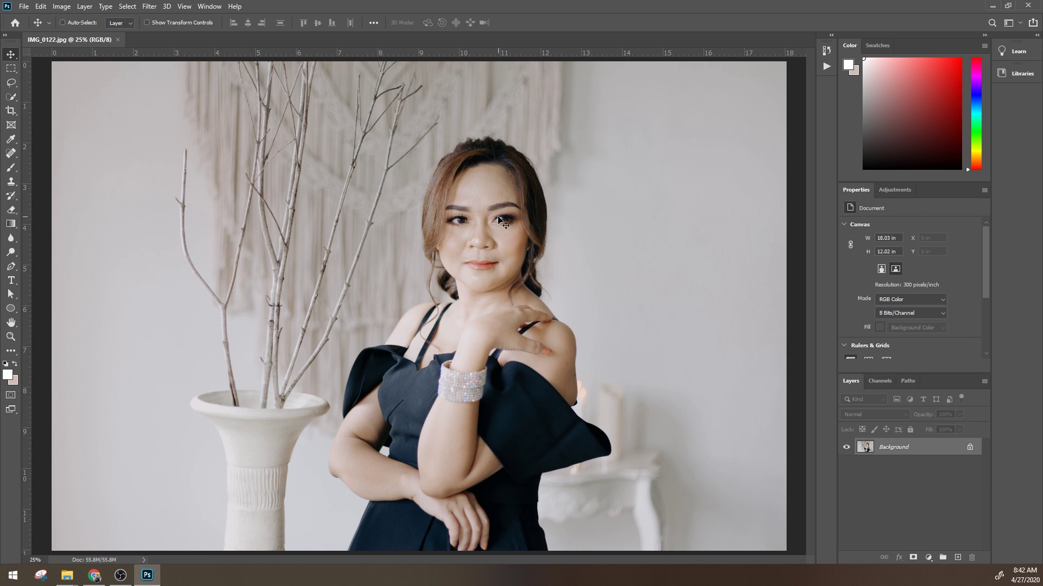
scroll(505, 224, "up", 2)
scroll(571, 232, "up", 1)
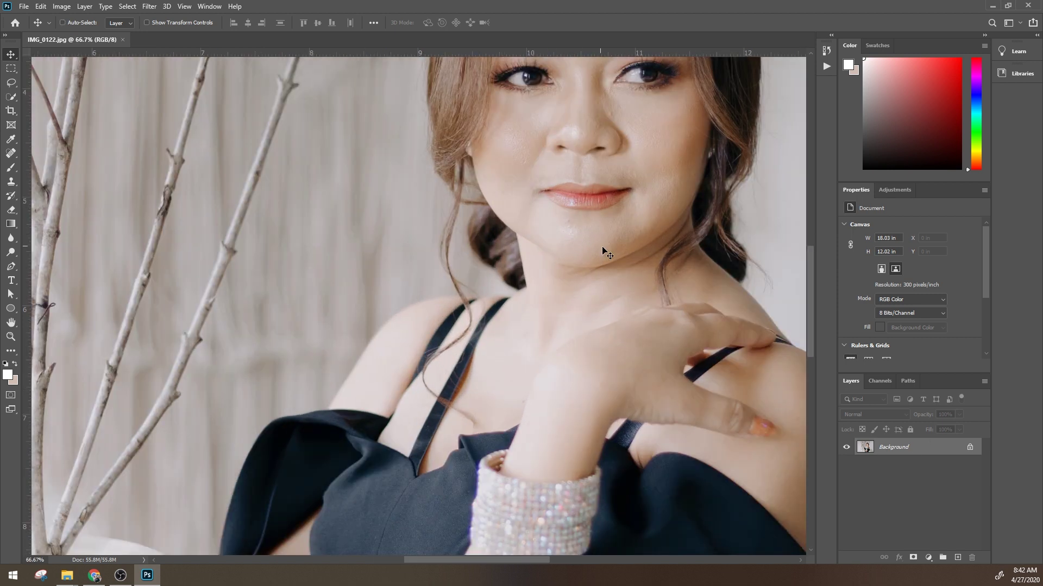
scroll(605, 249, "down", 1)
scroll(605, 248, "down", 1)
scroll(604, 249, "down", 1)
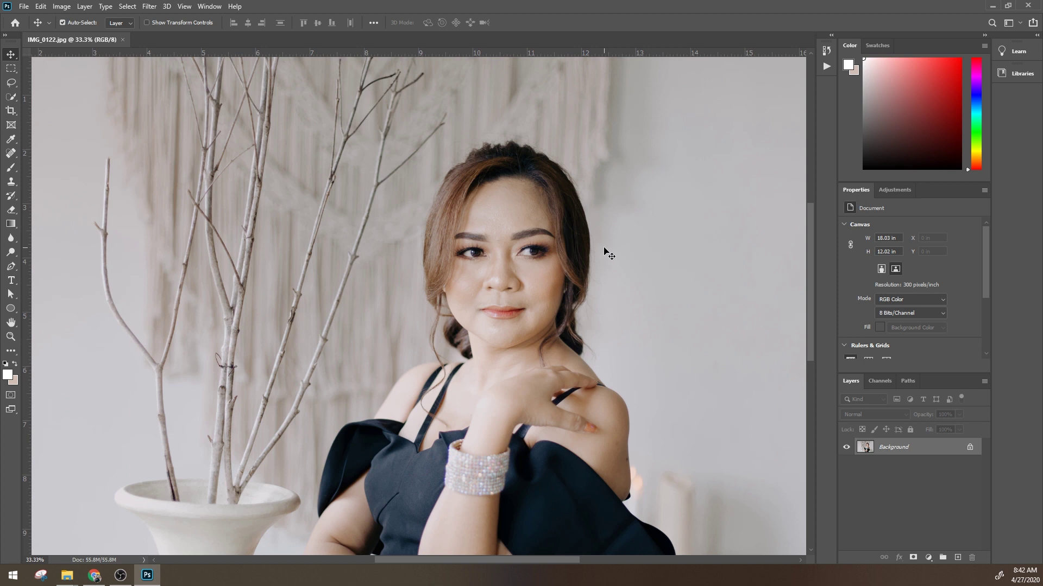
scroll(605, 249, "down", 1)
Duplicate the Background layer as Layer 1.
key("ctrl+minus")
key("ctrl+plus")
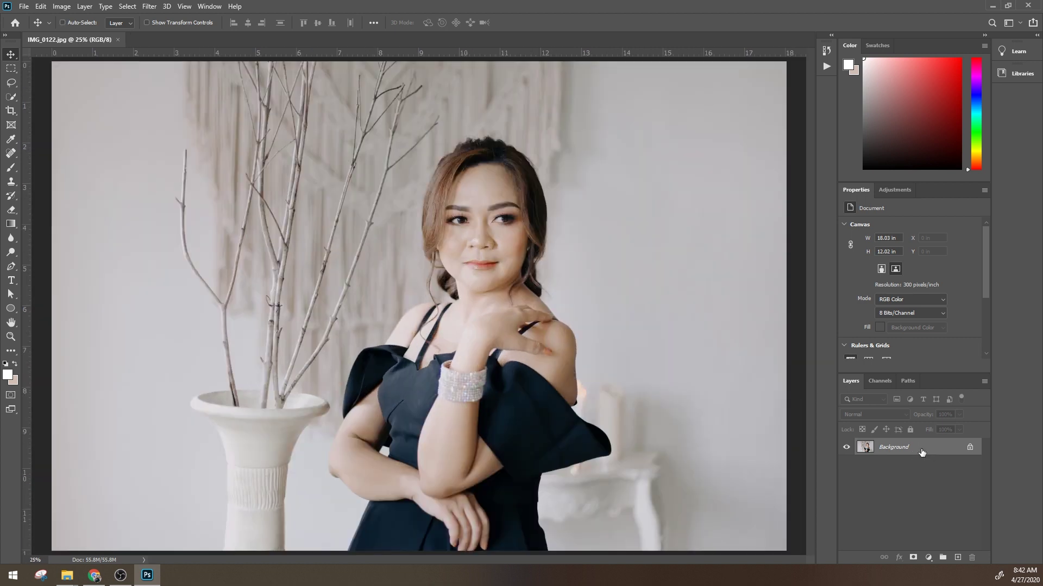
key("ctrl+j")
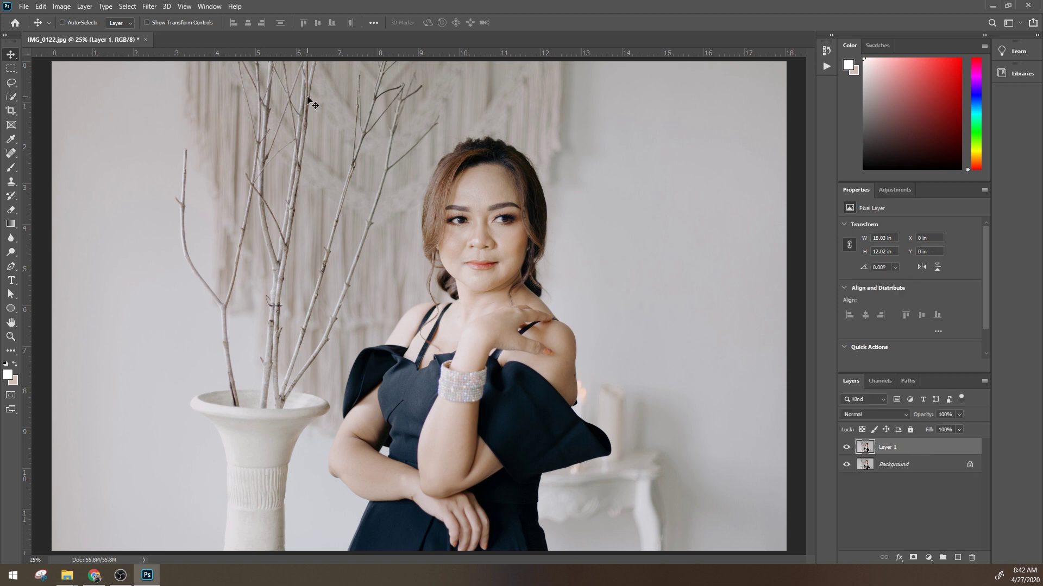
left_click(149, 6)
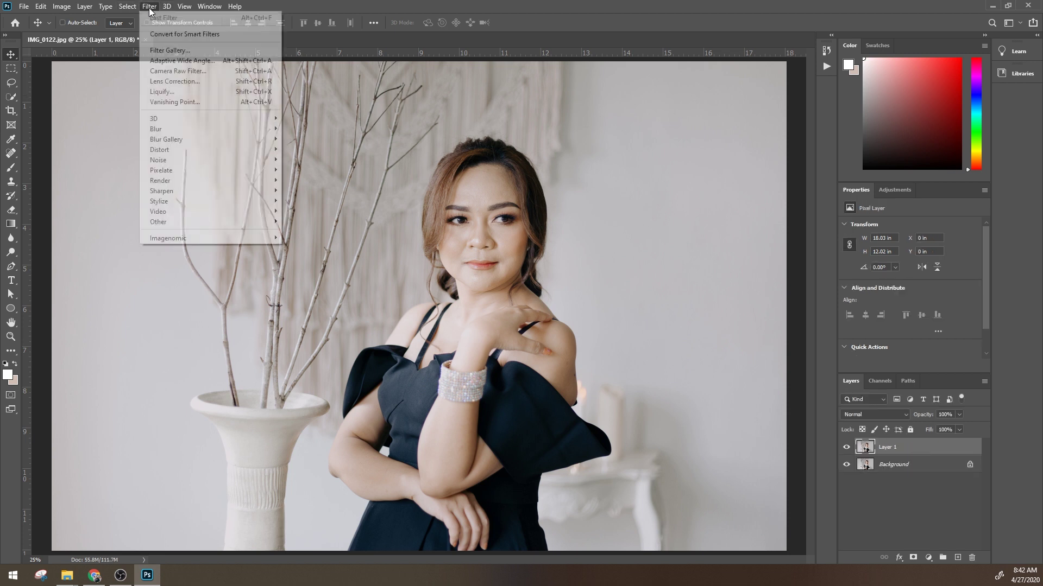
Open the Liquify filter and select its Face Tool.
left_click(196, 93)
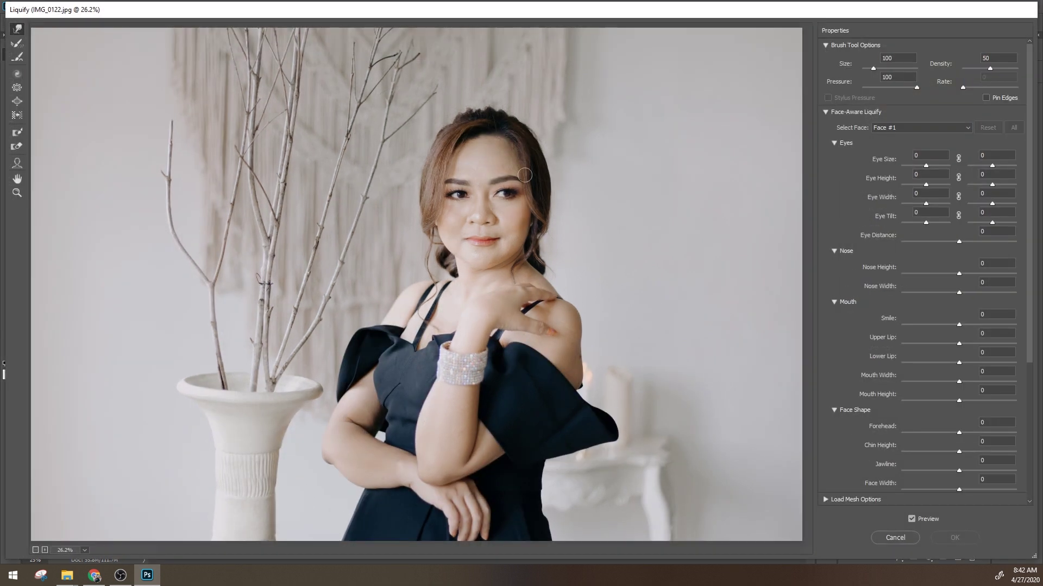
scroll(315, 159, "up", 1)
scroll(315, 158, "up", 1)
scroll(316, 158, "up", 1)
left_click(17, 163)
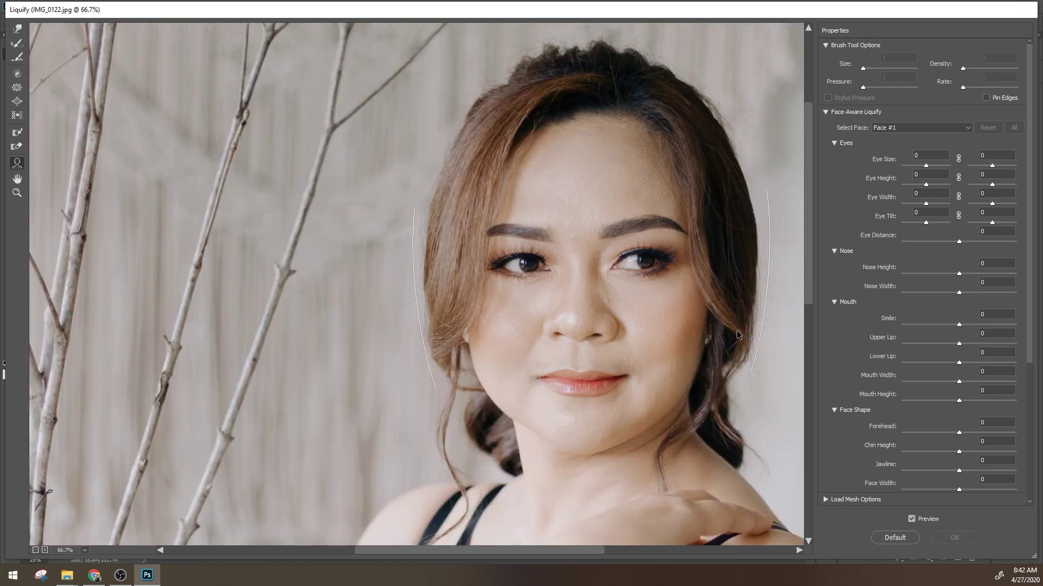
mouse_move(639, 319)
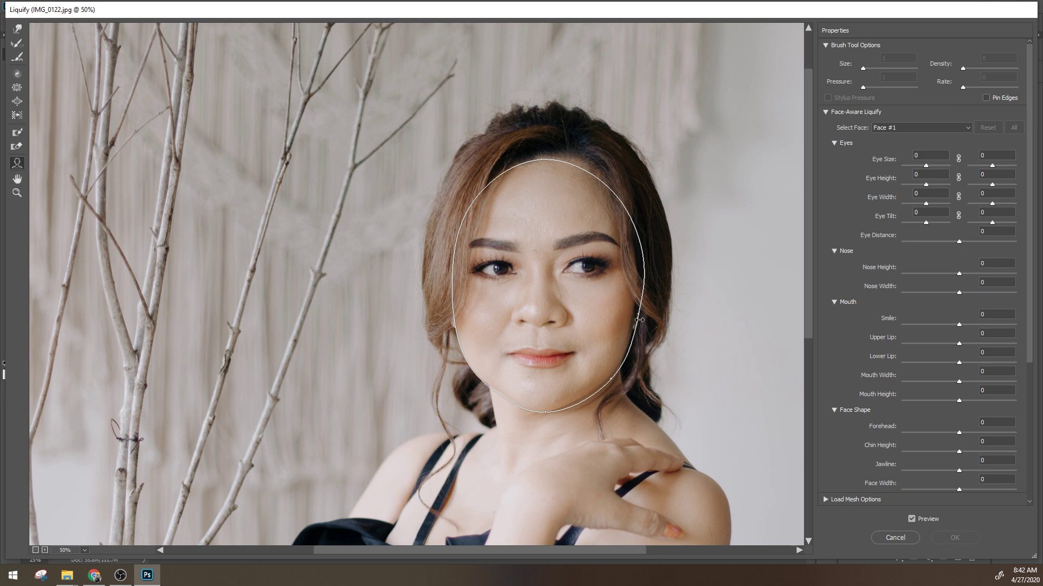
Narrow the woman's face to a Face Width of -99.
left_click_drag(639, 320, 623, 321)
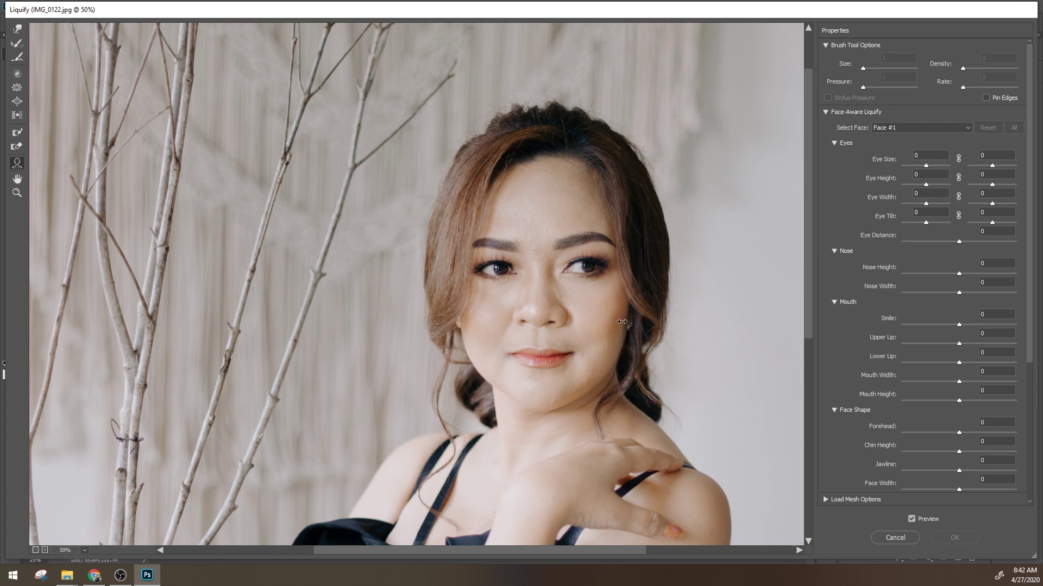
left_click_drag(623, 321, 626, 321)
scroll(802, 337, "down", 2)
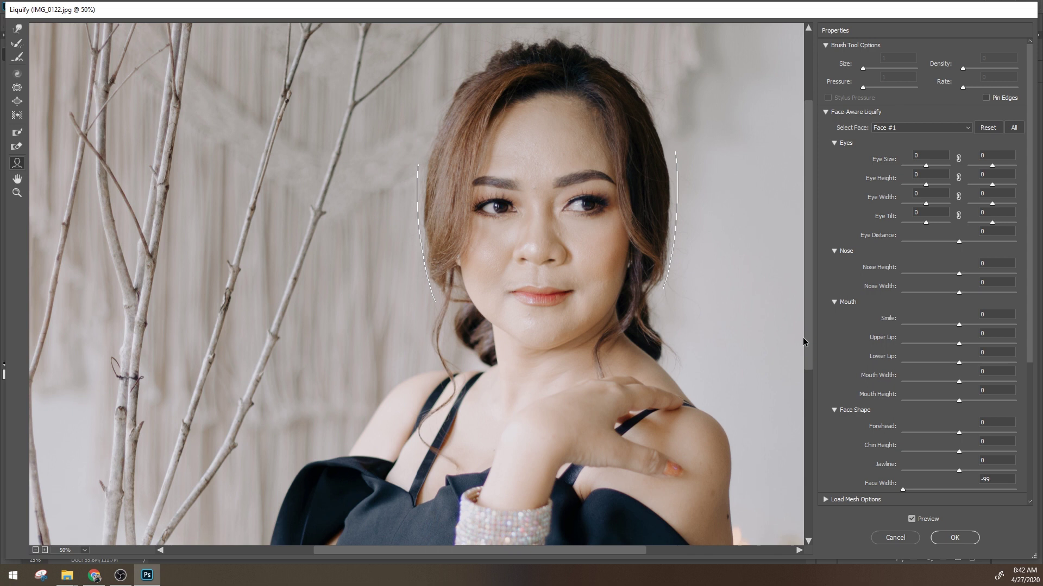
scroll(803, 348, "down", 1)
scroll(803, 353, "down", 1, "alt")
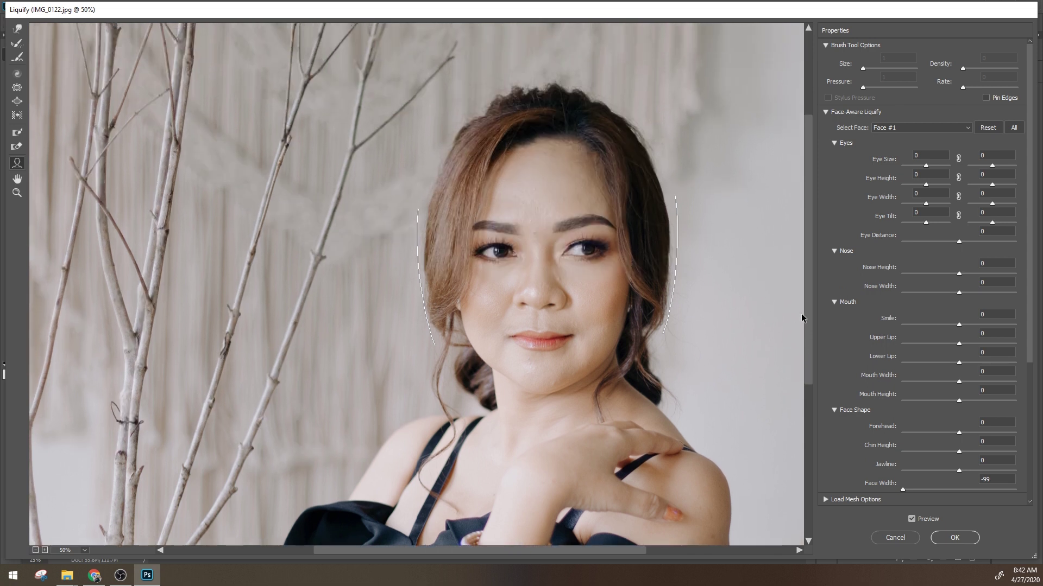
scroll(687, 280, "up", 1, "alt")
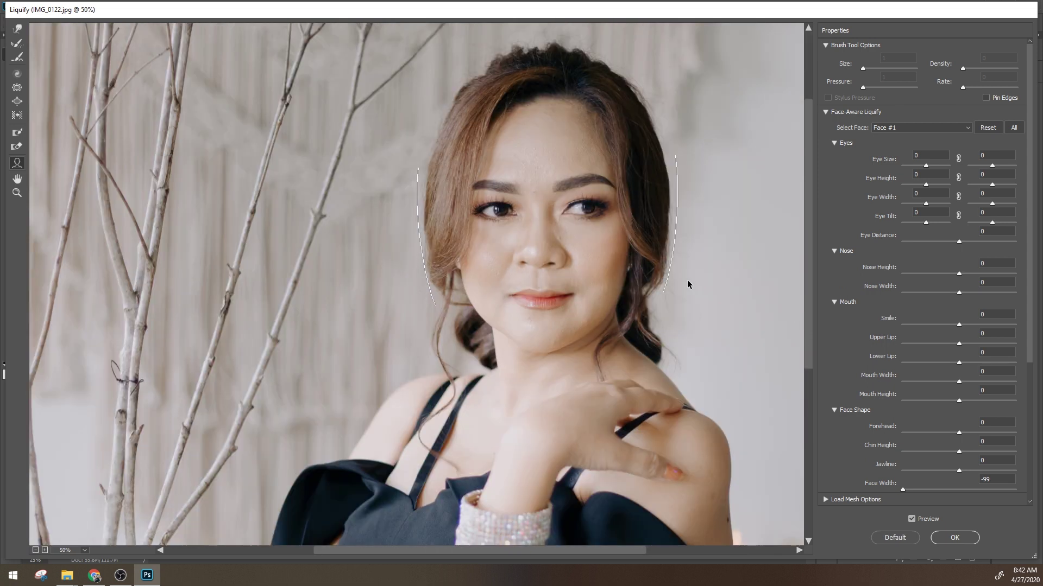
scroll(687, 280, "up", 1)
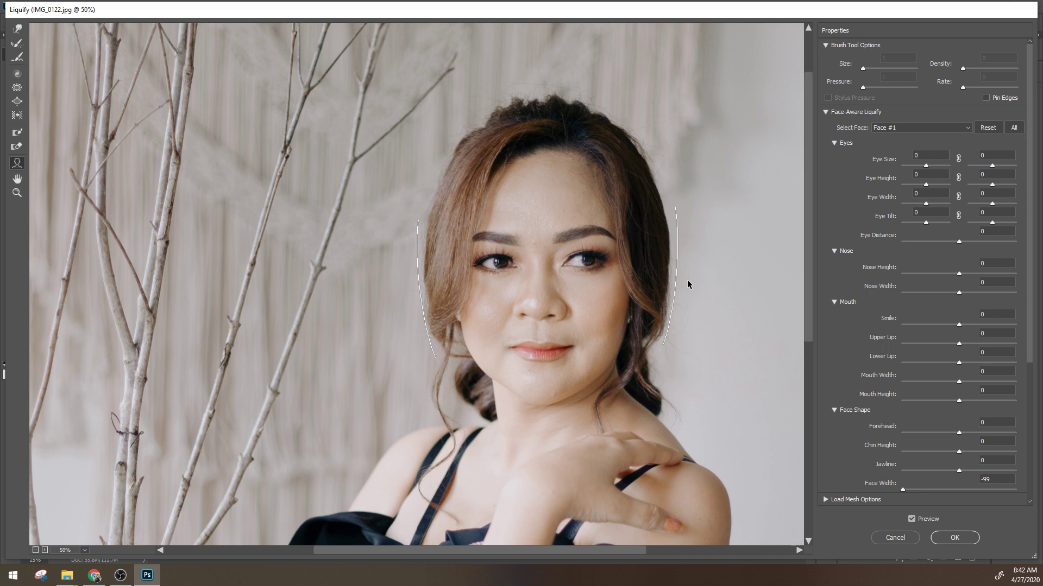
mouse_move(544, 268)
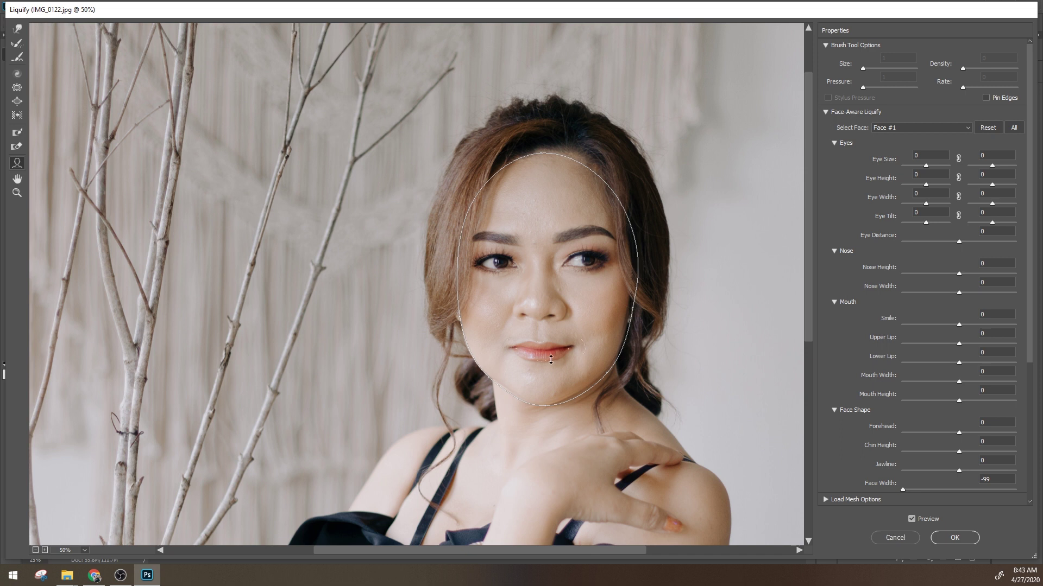
key("ctrl+plus")
mouse_move(617, 360)
left_mouse_down()
mouse_move(559, 302)
mouse_move(554, 353)
left_mouse_up()
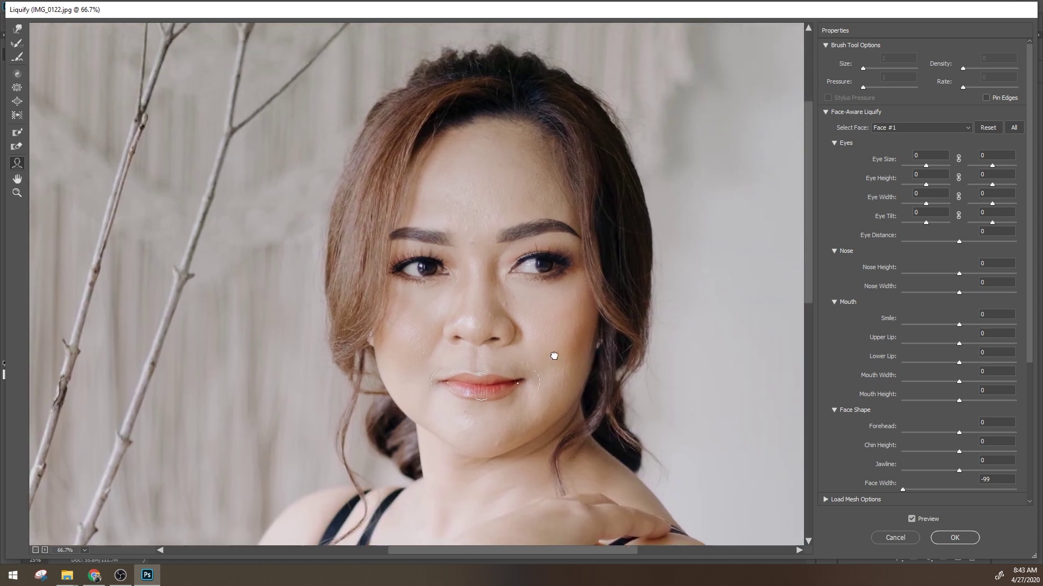
left_click(17, 29)
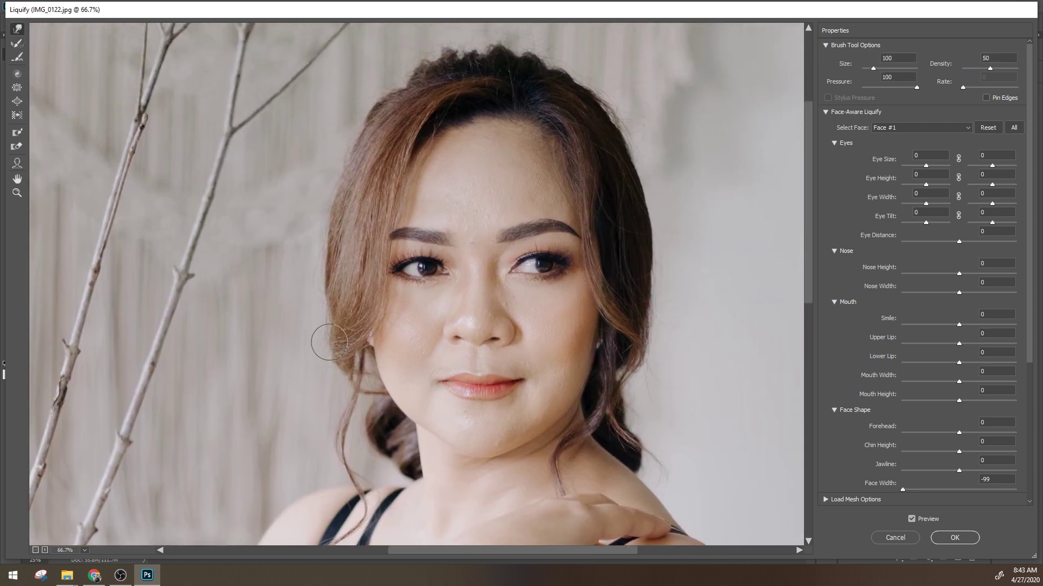
left_click_drag(397, 402, 389, 402)
key("bracketleft")
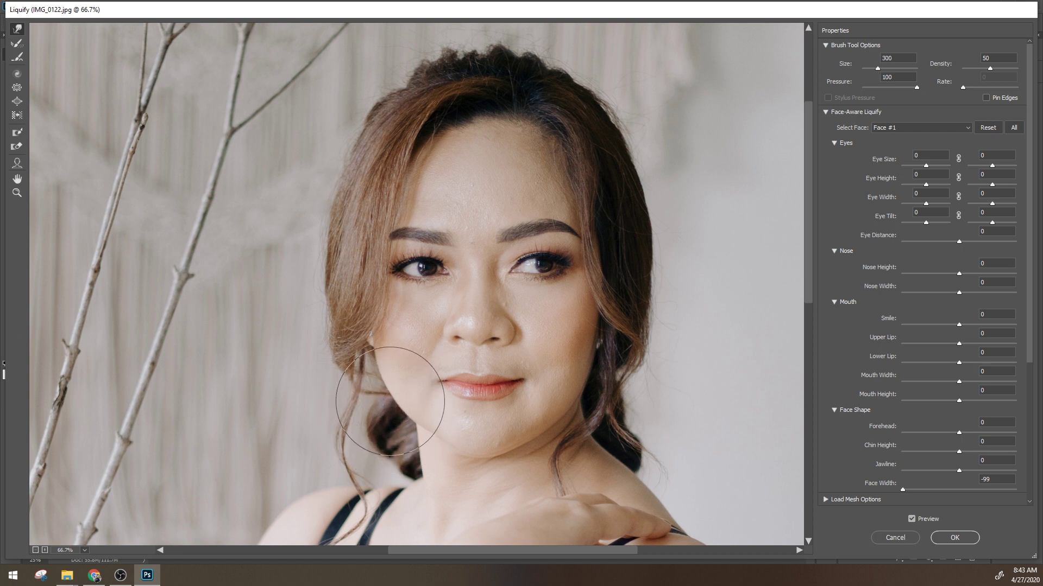
key("bracketleft")
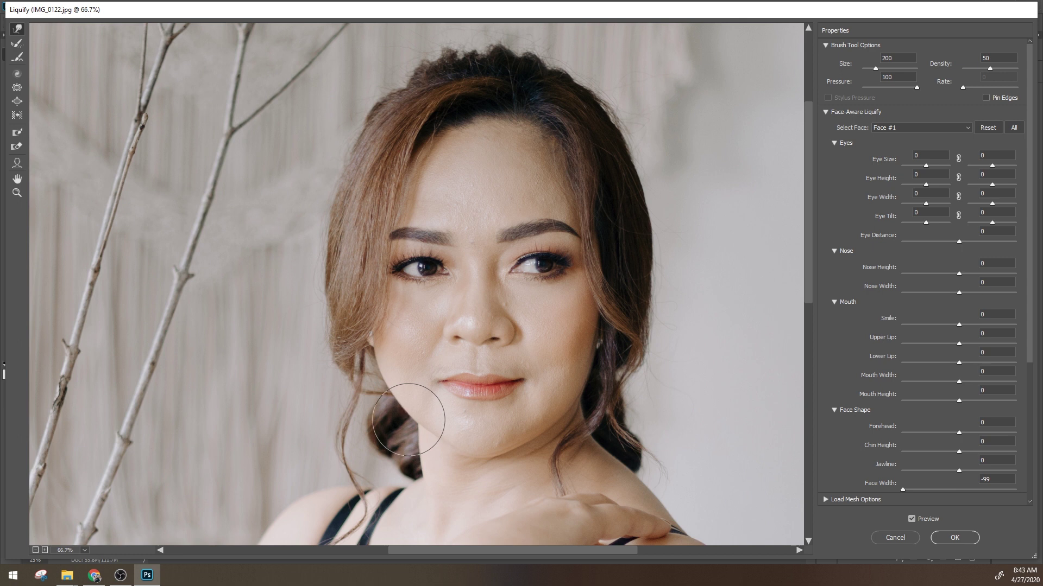
key("bracketright")
key("bracketright")
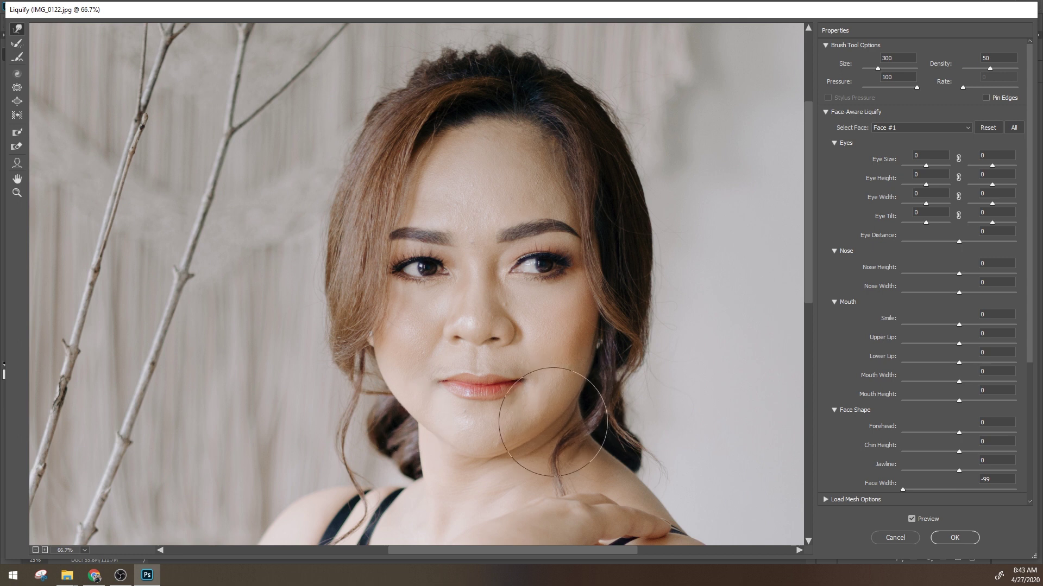
scroll(503, 445, "up", 1)
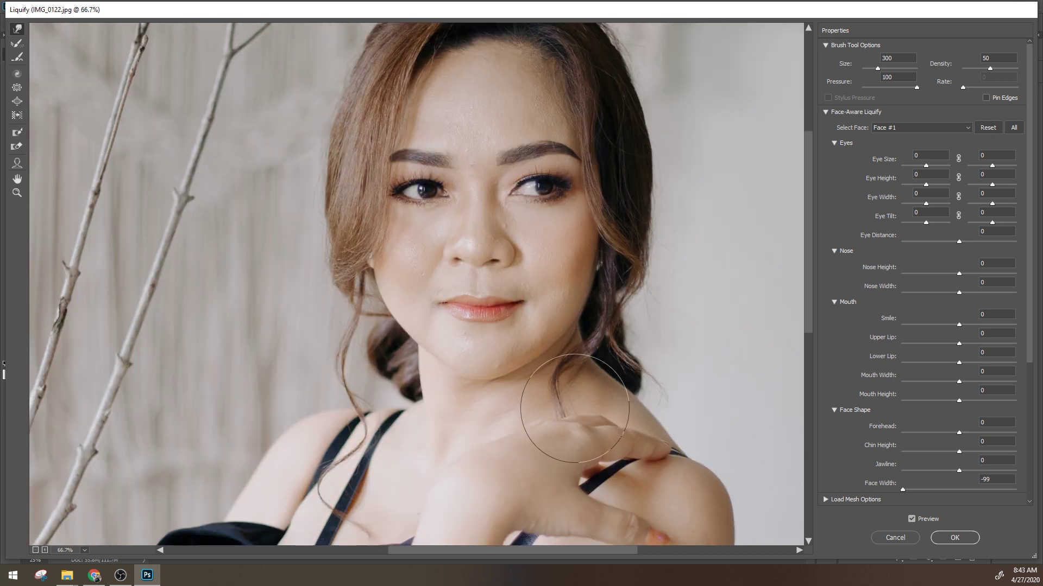
scroll(503, 445, "up", 1)
scroll(502, 445, "up", 1)
scroll(574, 409, "down", 1)
scroll(575, 408, "down", 1)
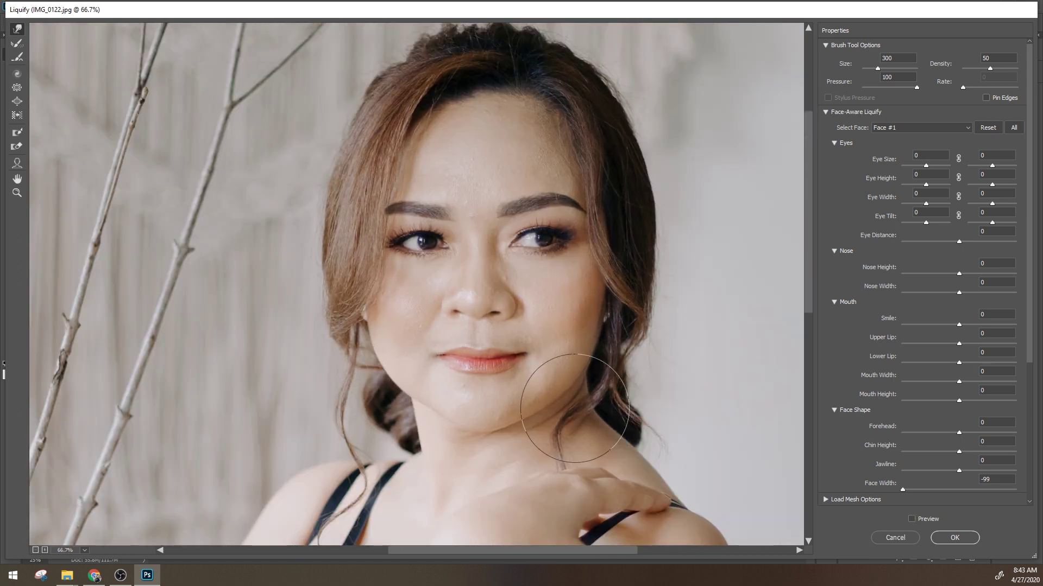
scroll(574, 408, "up", 1)
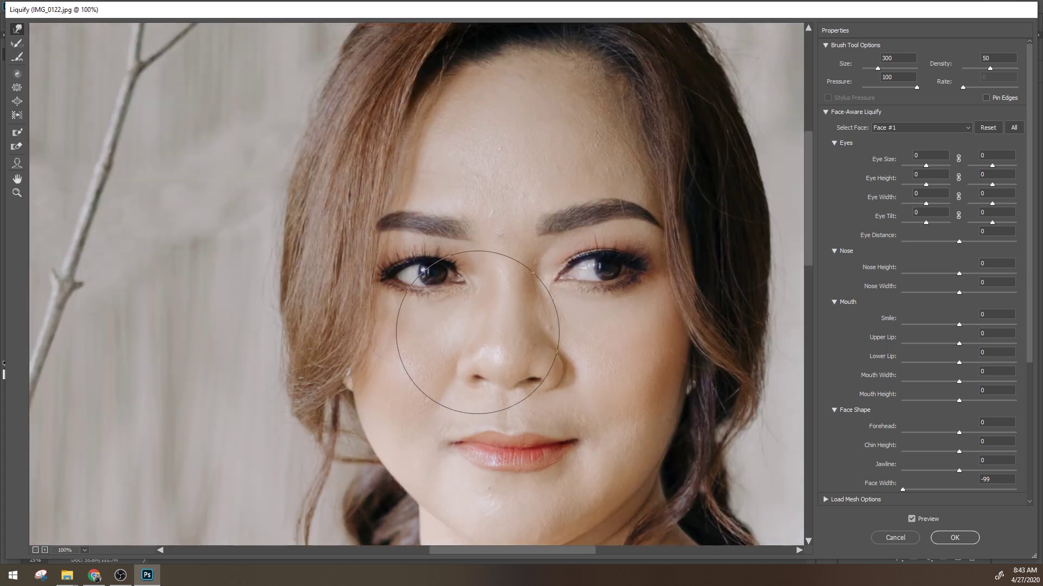
left_click(17, 164)
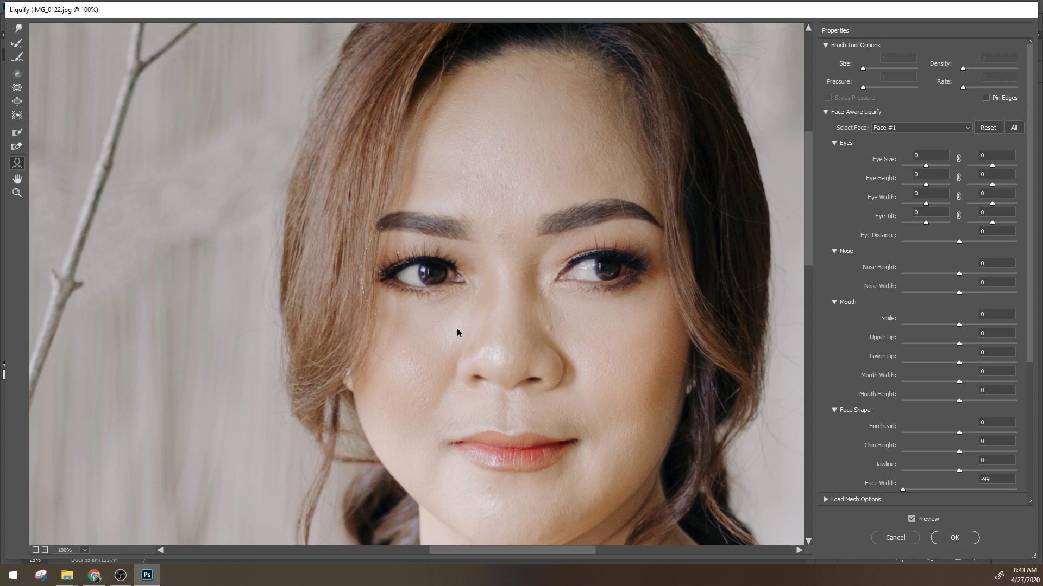
Reshape the nose to Nose Height -84 and Nose Width -18, then zoom out to the whole face.
mouse_move(507, 383)
left_mouse_down()
mouse_move(500, 424)
mouse_move(496, 417)
left_mouse_up()
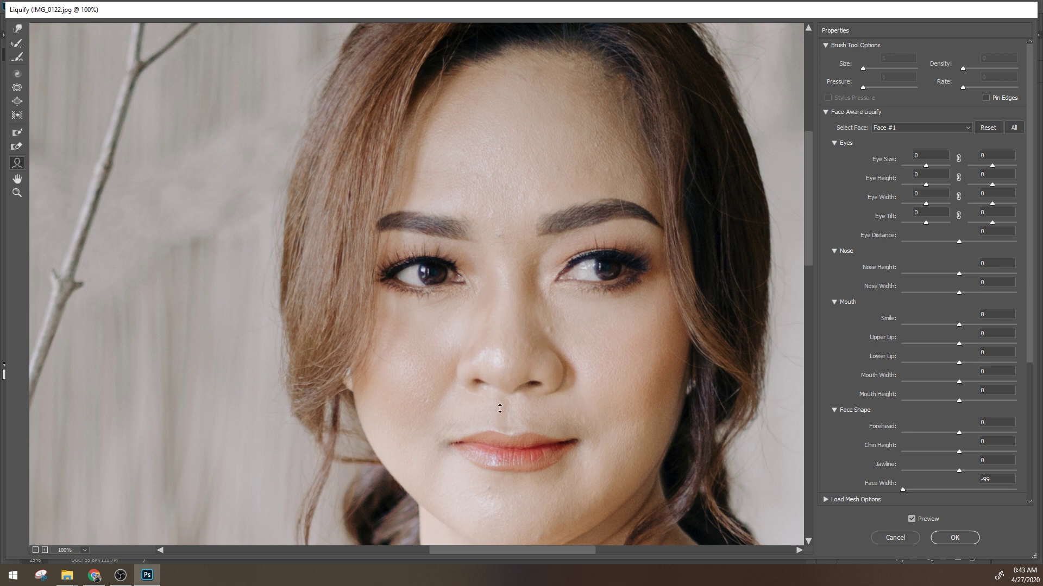
scroll(660, 362, "up", 2)
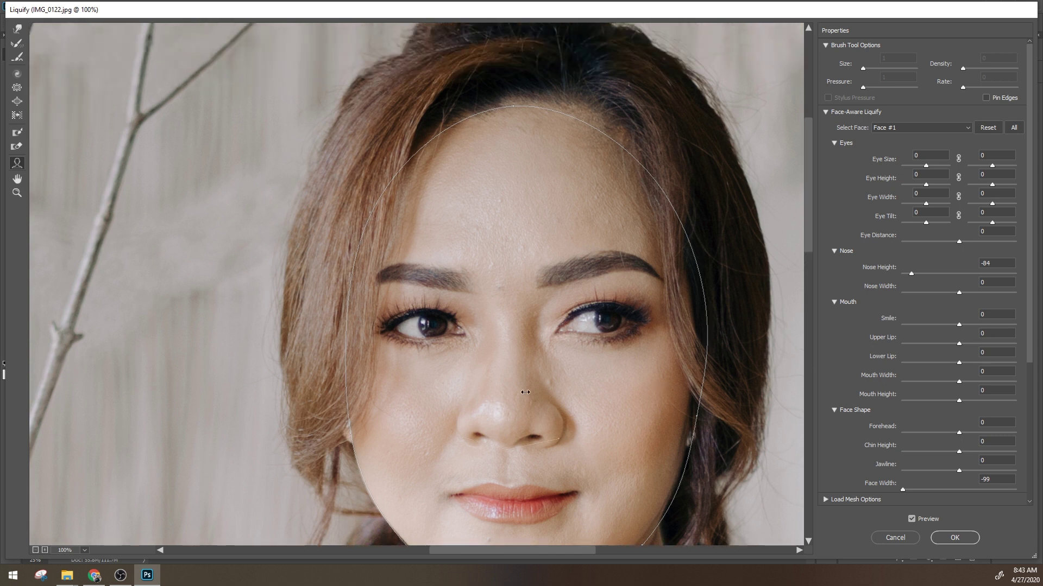
left_click_drag(537, 441, 551, 435)
scroll(635, 419, "down", 4)
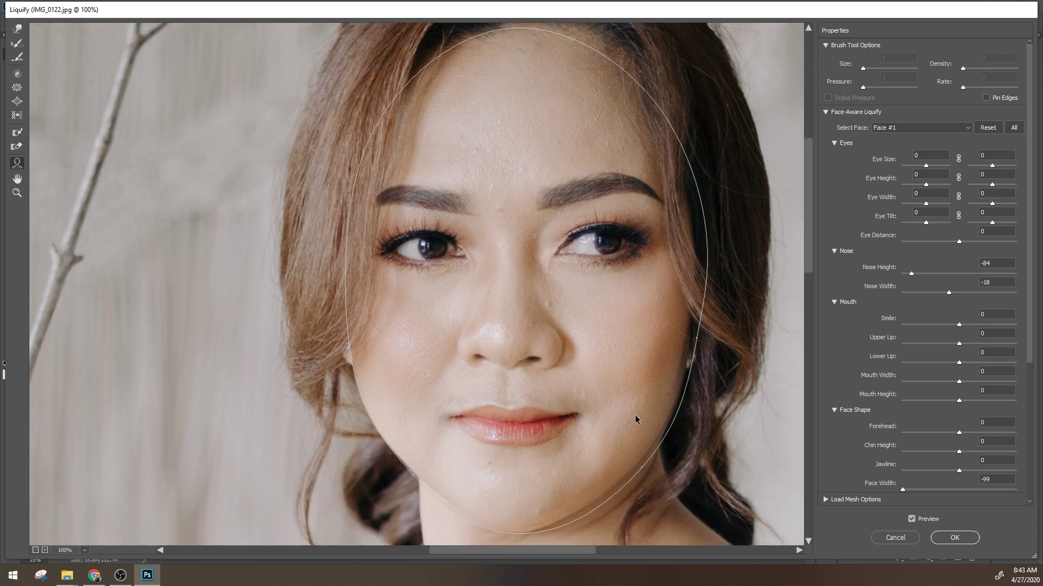
scroll(562, 213, "up", 2)
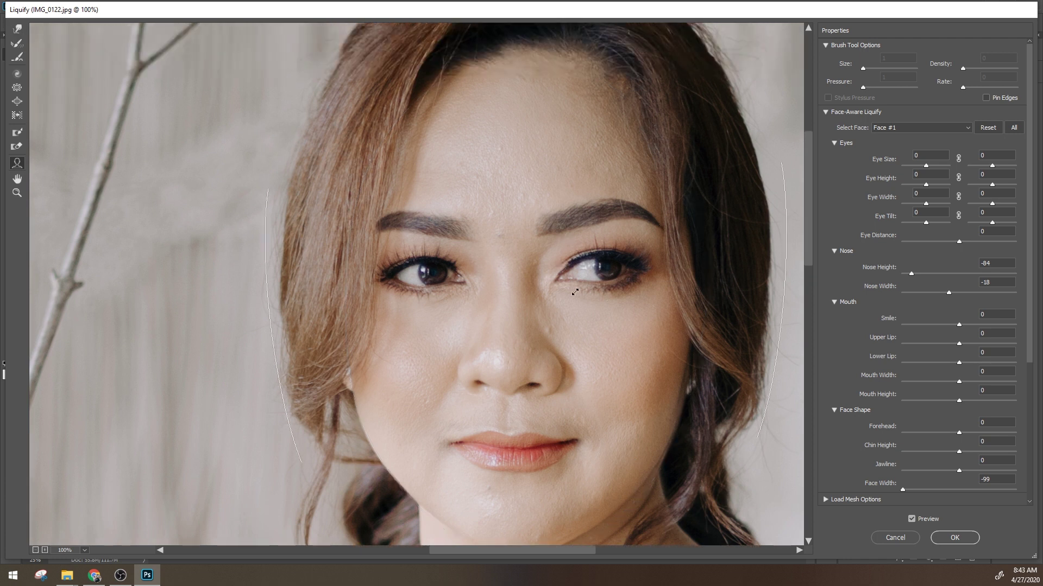
key("ctrl+minus")
key("ctrl+minus")
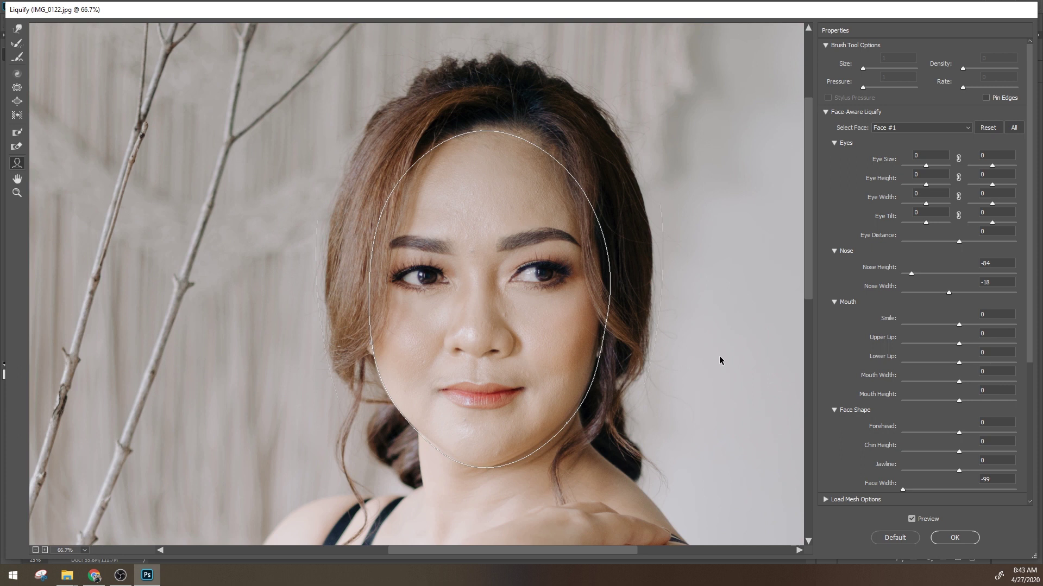
scroll(719, 354, "down", 6)
scroll(719, 354, "down", 5)
scroll(718, 354, "up", 3)
With a small Forward Warp brush, nudge the hair and shoulder edge beside the neck.
left_click(16, 28)
scroll(412, 287, "up", 1)
scroll(679, 241, "up", 1)
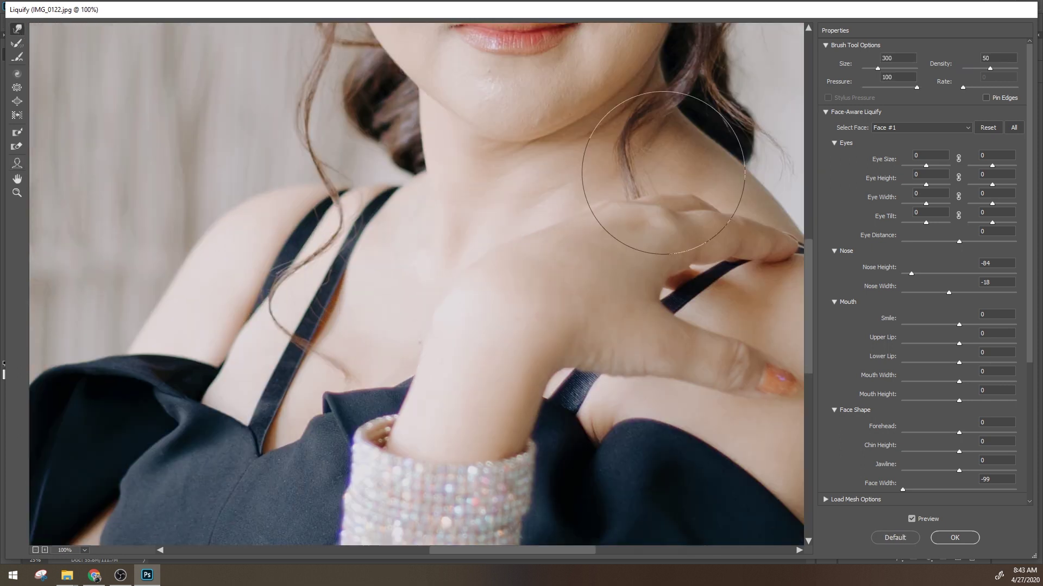
scroll(663, 174, "up", 2)
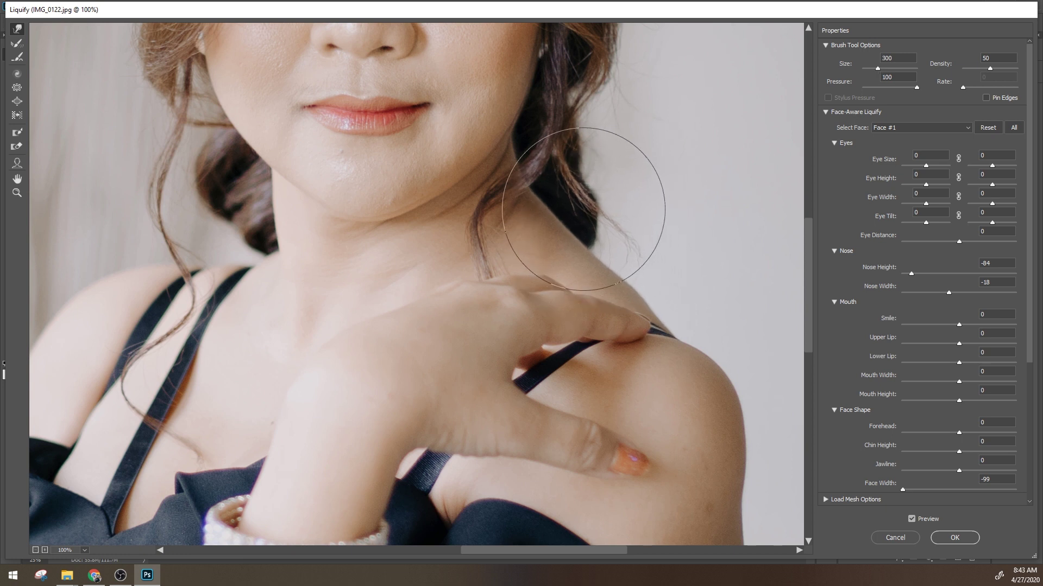
key("bracketleft")
key("bracketleft")
key("bracketleft")
left_click_drag(647, 236, 651, 267)
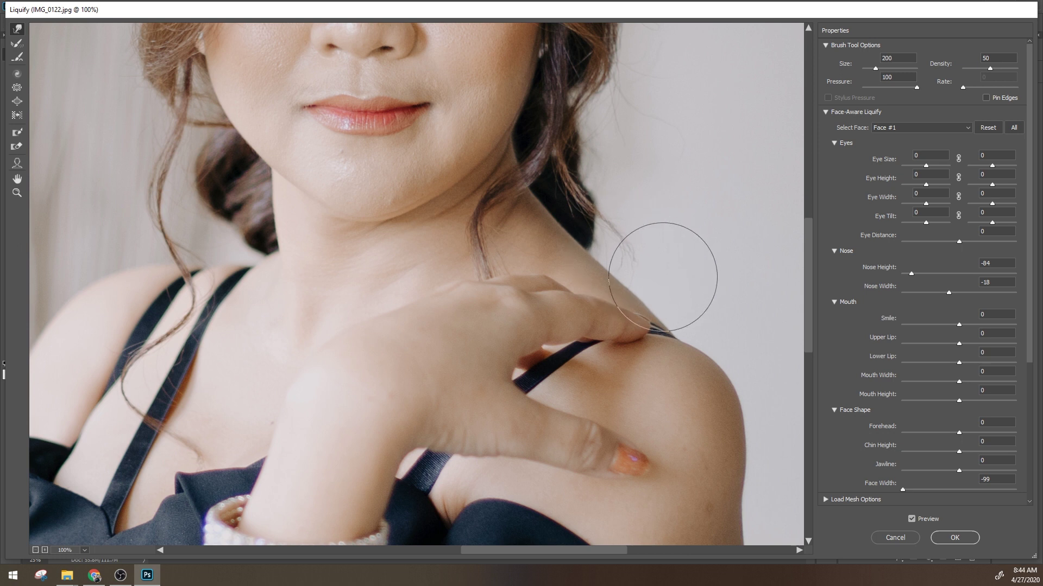
Set the warp brush to about 175 and push the upper arm edge inward.
key("bracketright")
key("bracketright")
key("bracketleft")
key("bracketleft")
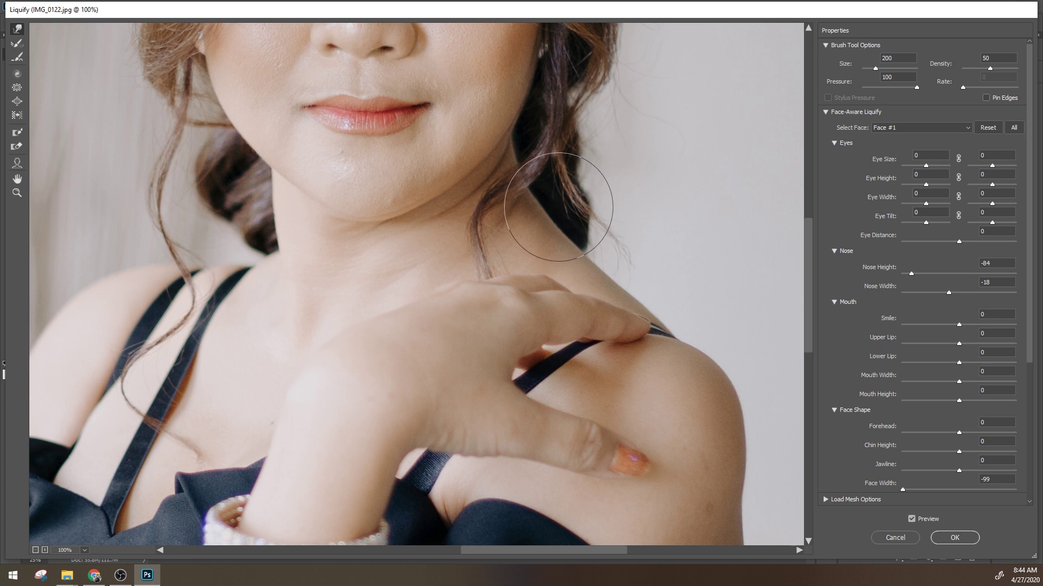
key("bracketright")
key("bracketright")
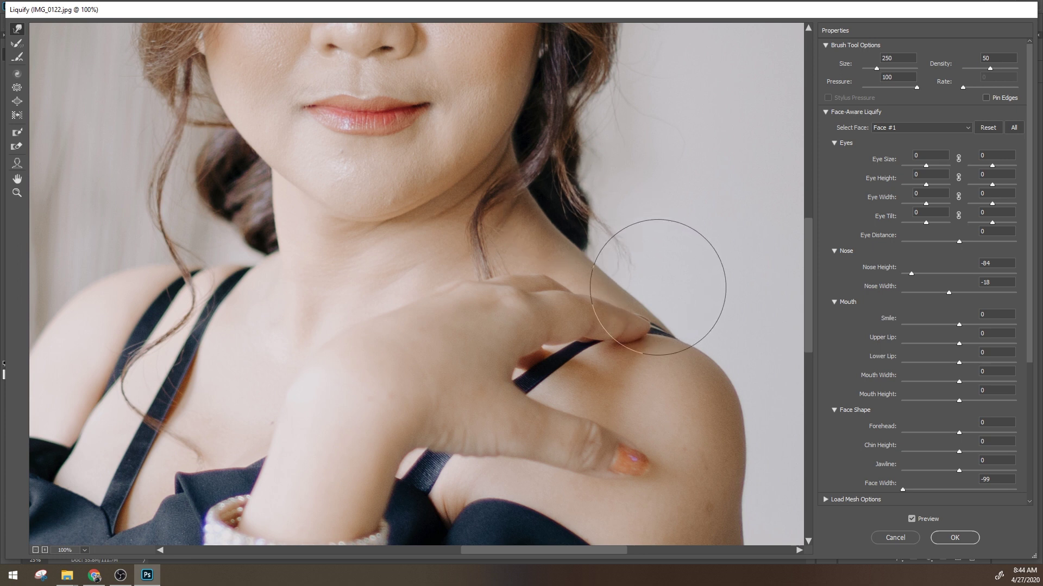
key("bracketright")
key("bracketright")
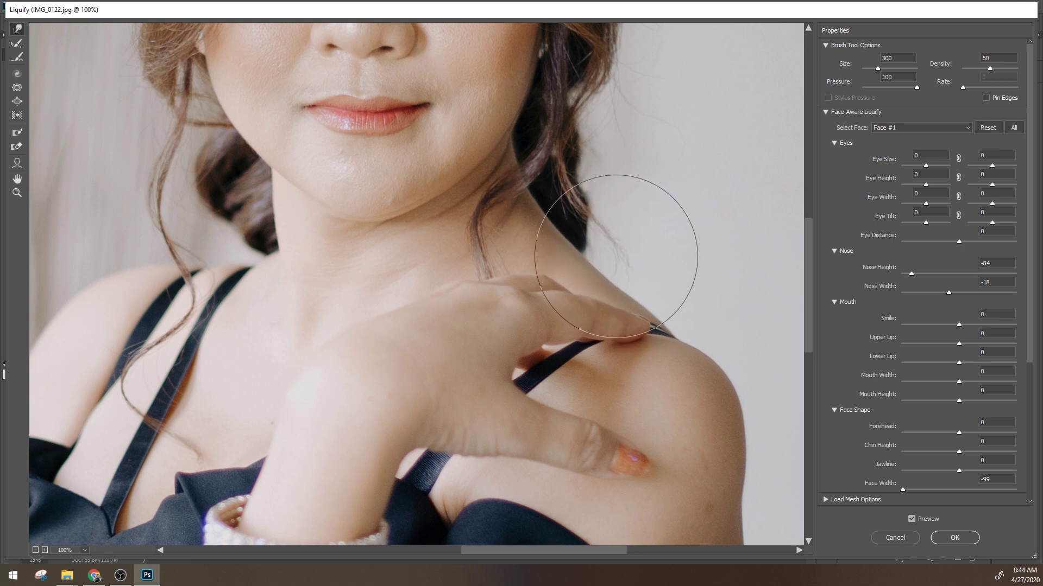
key("bracketleft")
key("bracketleft")
key("bracketleft")
key("bracketleft")
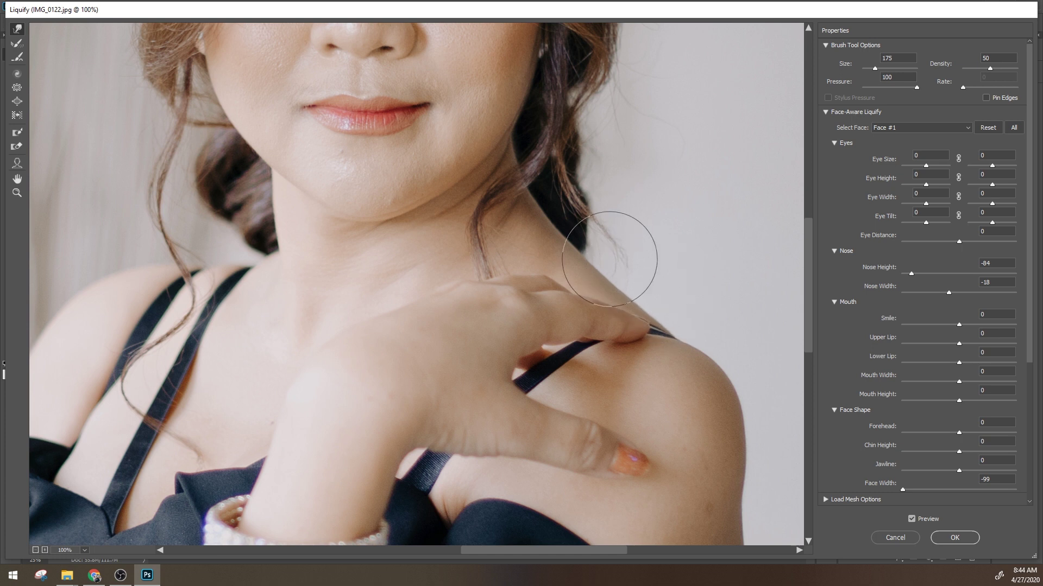
scroll(669, 303, "down", 3)
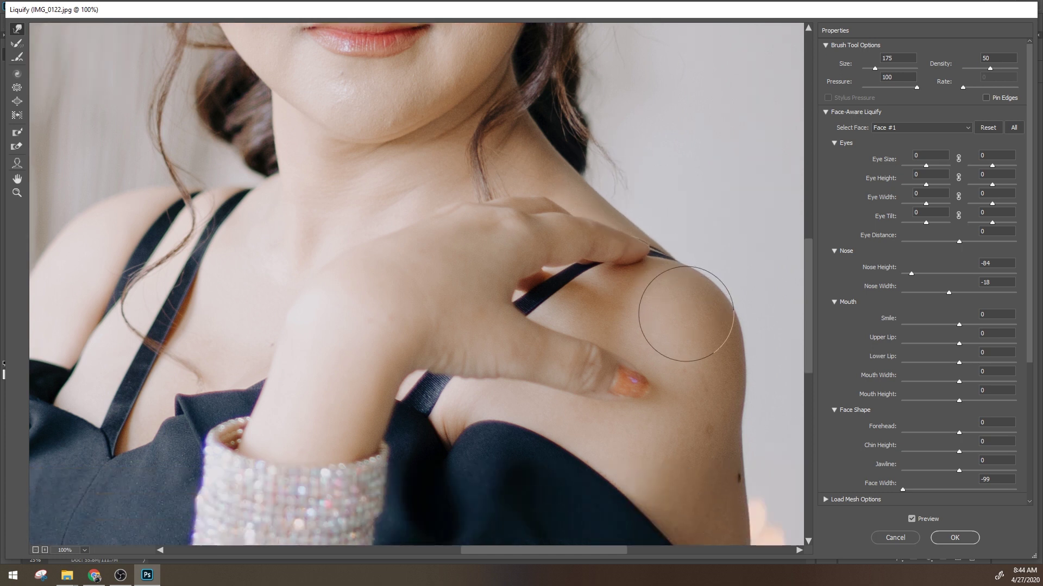
scroll(691, 317, "down", 3)
scroll(691, 326, "up", 4)
scroll(691, 292, "down", 9)
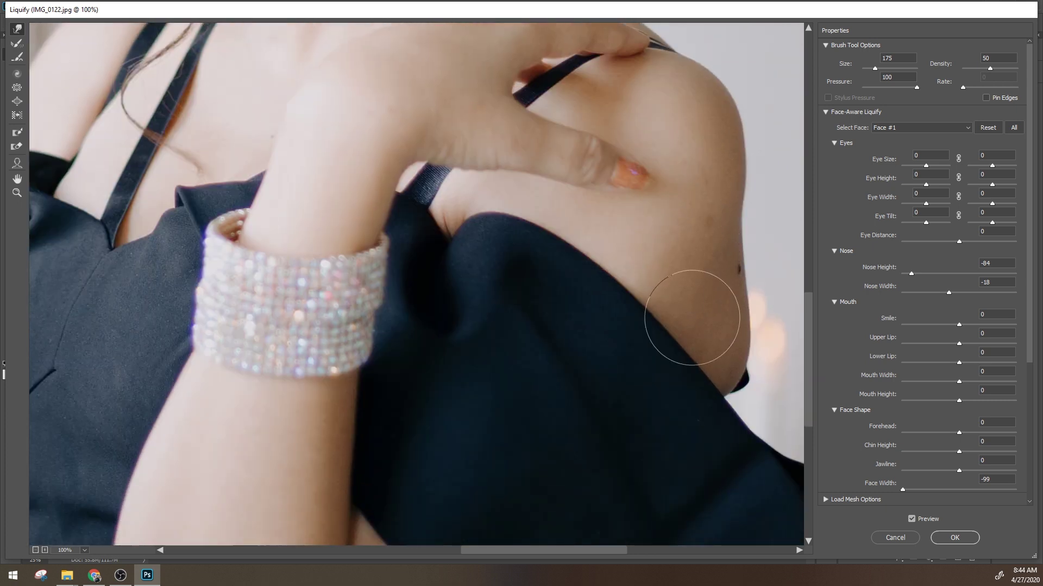
key("ctrl+minus")
key("bracketright")
key("bracketright")
key("bracketright")
key("bracketright")
key("bracketright")
key("bracketleft")
key("bracketleft")
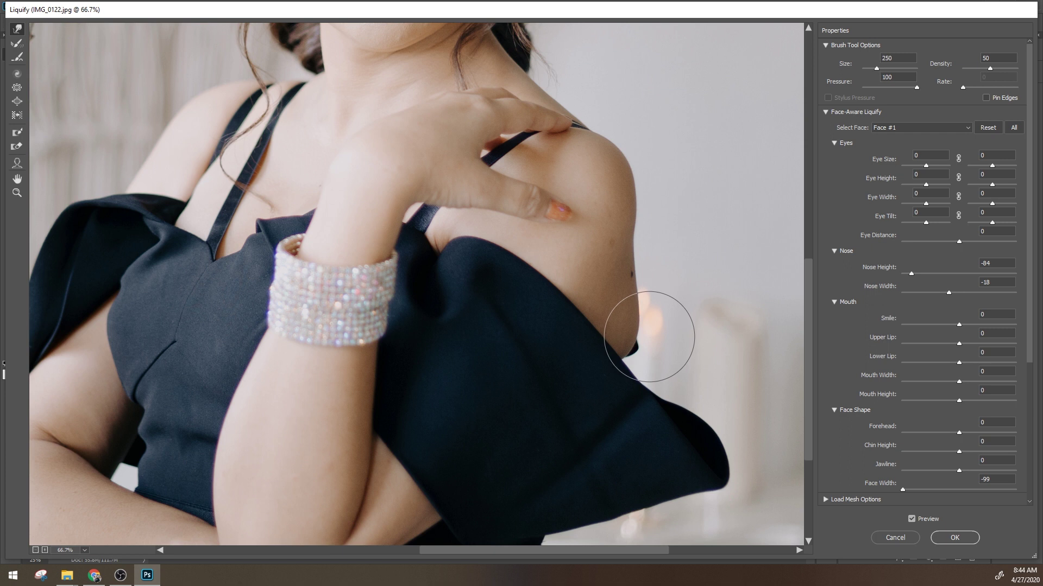
left_click_drag(649, 326, 634, 310)
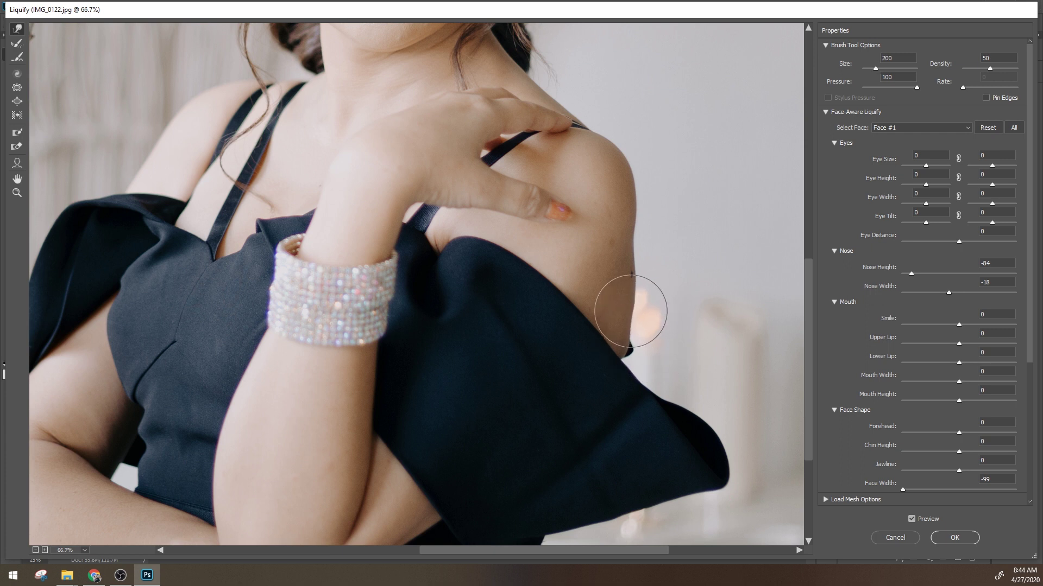
Resize the warp brush and push the elbow outline slightly inward.
key("bracketleft")
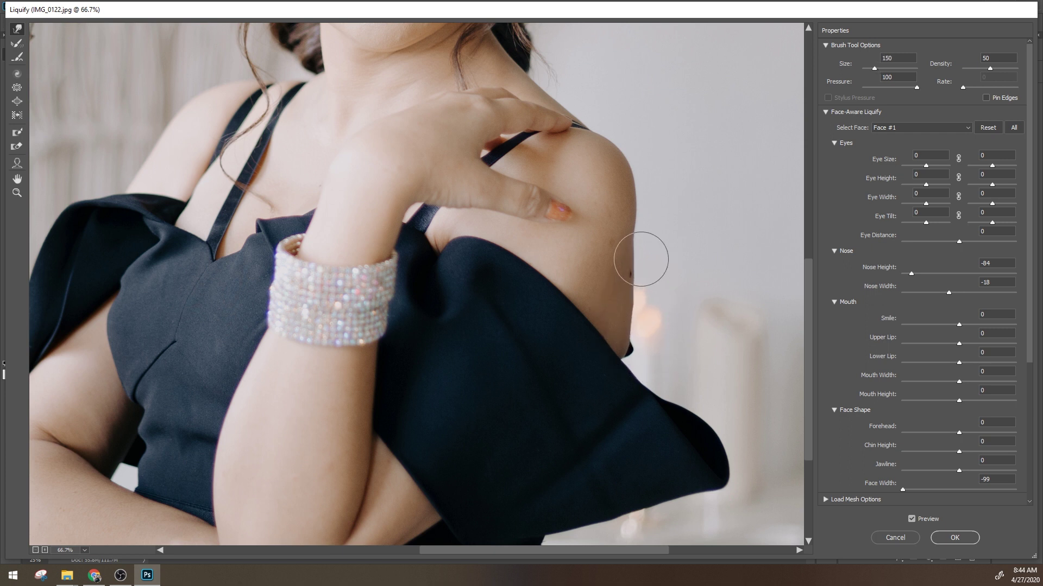
key("bracketright")
key("bracketleft")
key("bracketleft")
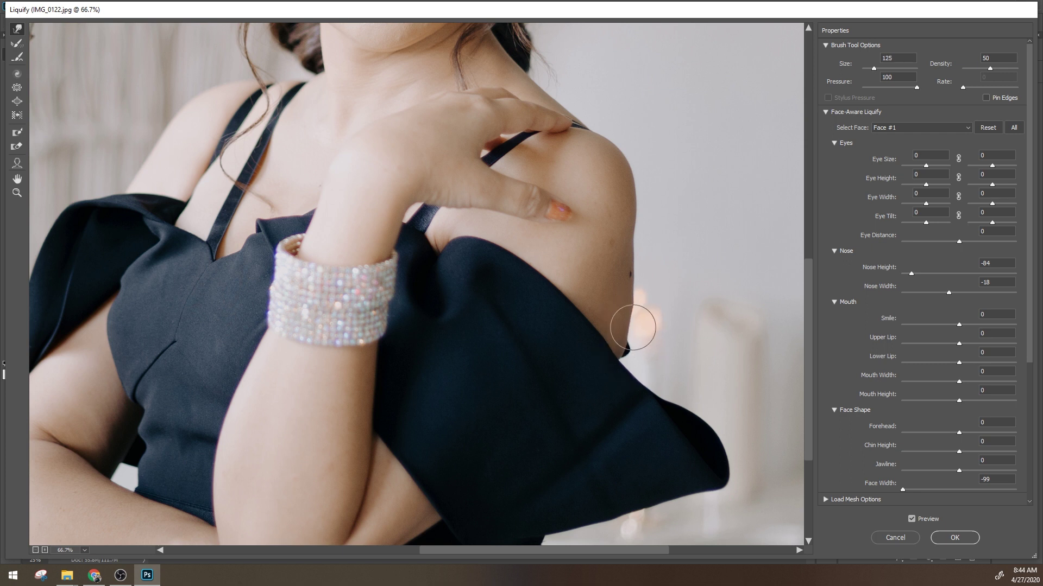
key("bracketleft")
key("bracketright")
key("bracketright")
scroll(639, 270, "down", 1)
scroll(640, 270, "down", 2)
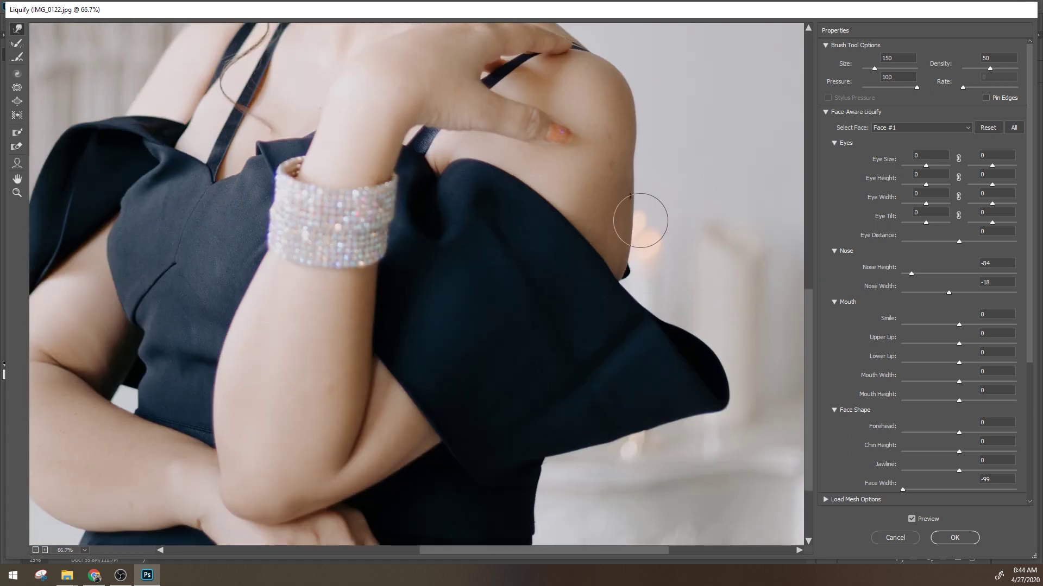
scroll(640, 273, "down", 3)
key("ctrl+minus")
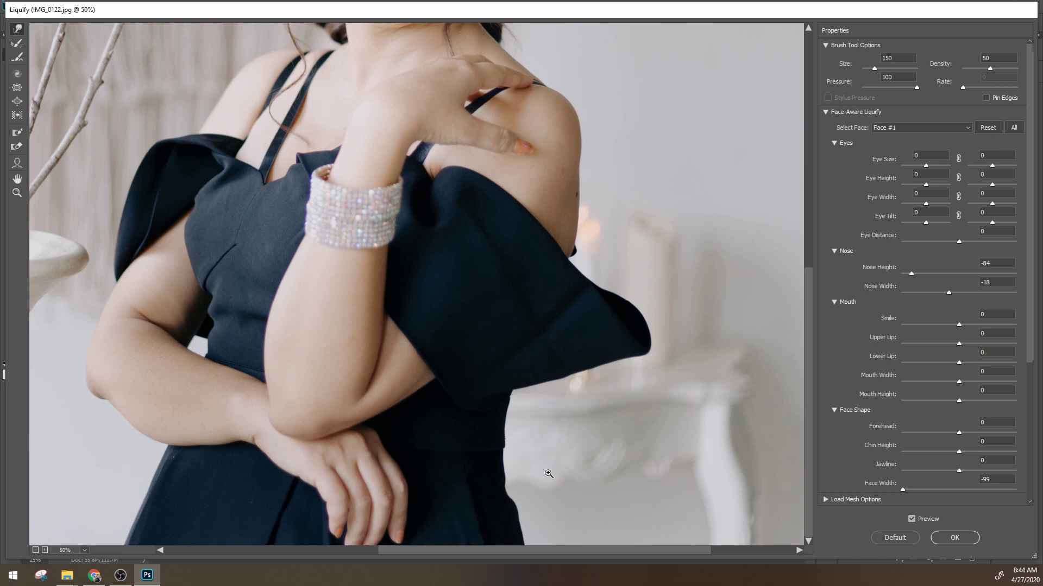
scroll(548, 489, "up", 2)
scroll(548, 499, "down", 3)
key("bracketright")
key("bracketright")
key("bracketright")
key("bracketright")
key("bracketright")
scroll(256, 430, "up", 3)
scroll(267, 373, "down", 3)
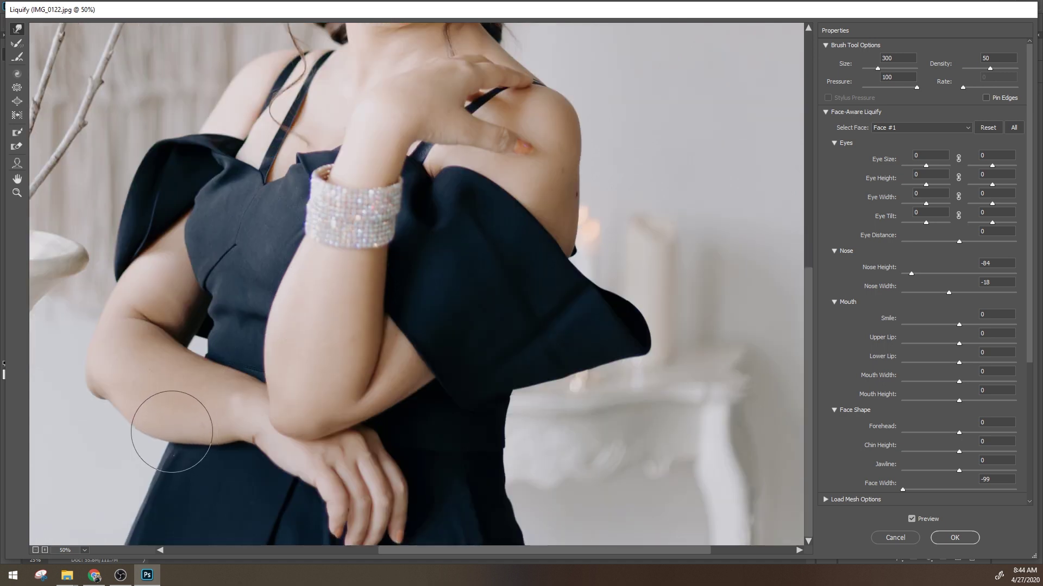
key("bracketleft")
key("bracketleft")
key("bracketleft")
key("bracketright")
key("bracketright")
key("bracketleft")
key("bracketleft")
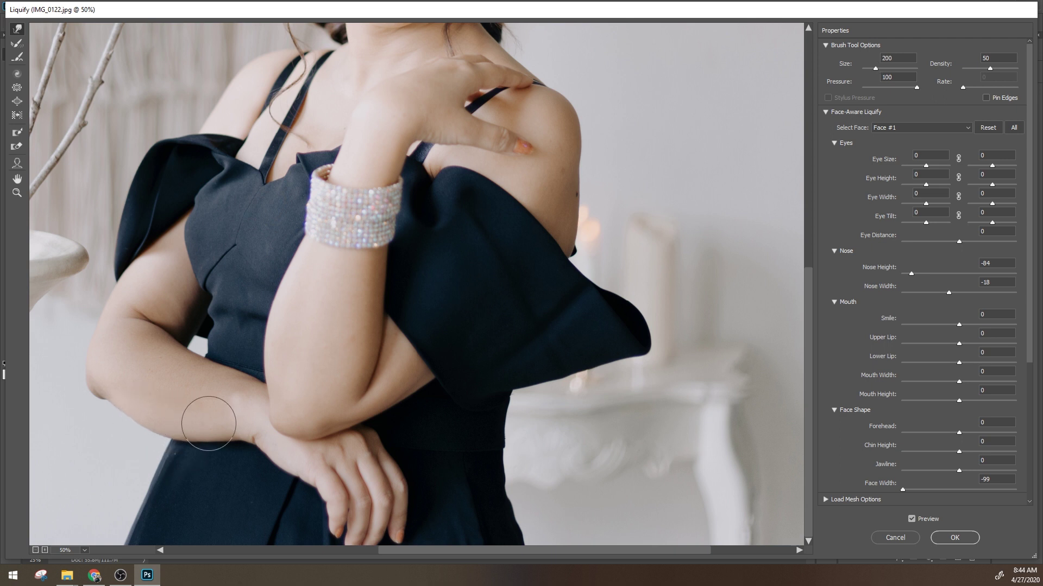
key("bracketright")
key("bracketright")
key("bracketright")
key("bracketright")
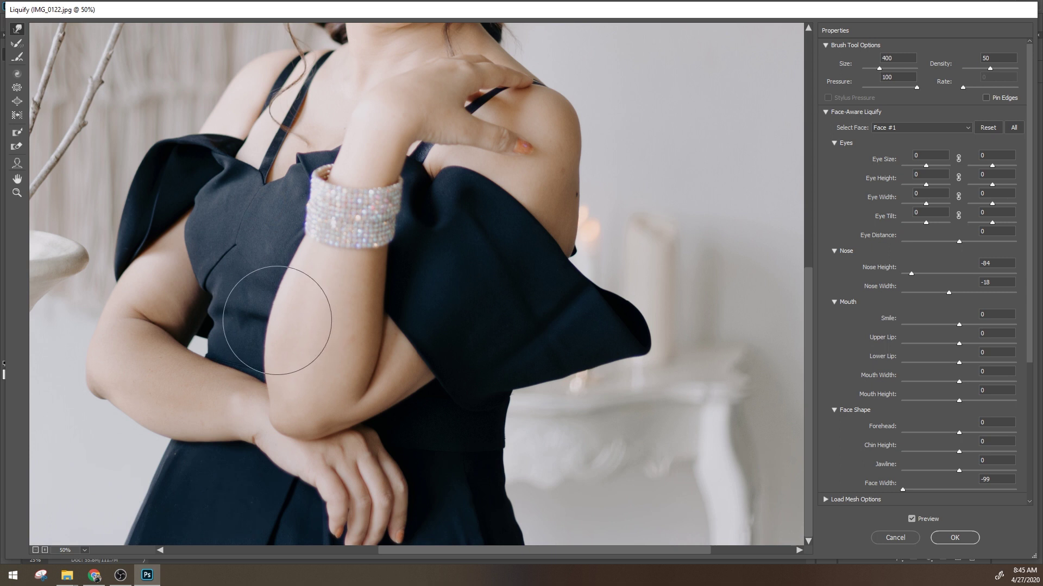
key("bracketleft")
key("bracketleft")
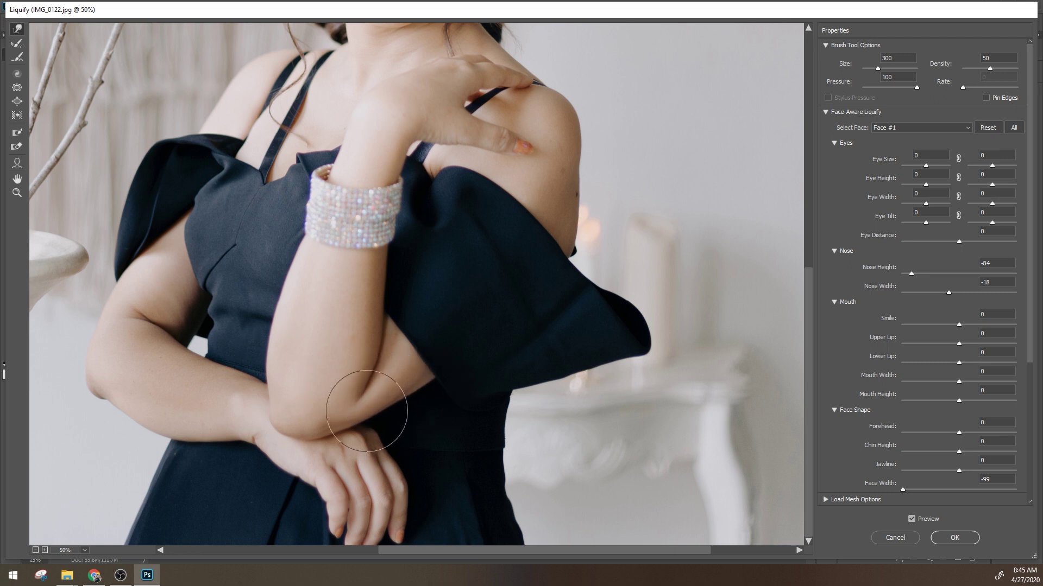
left_click_drag(366, 411, 368, 410)
Zoom out and toggle Preview to compare the slimmed figure with the original.
scroll(459, 389, "up", 1)
left_click(454, 391, "ctrl+alt")
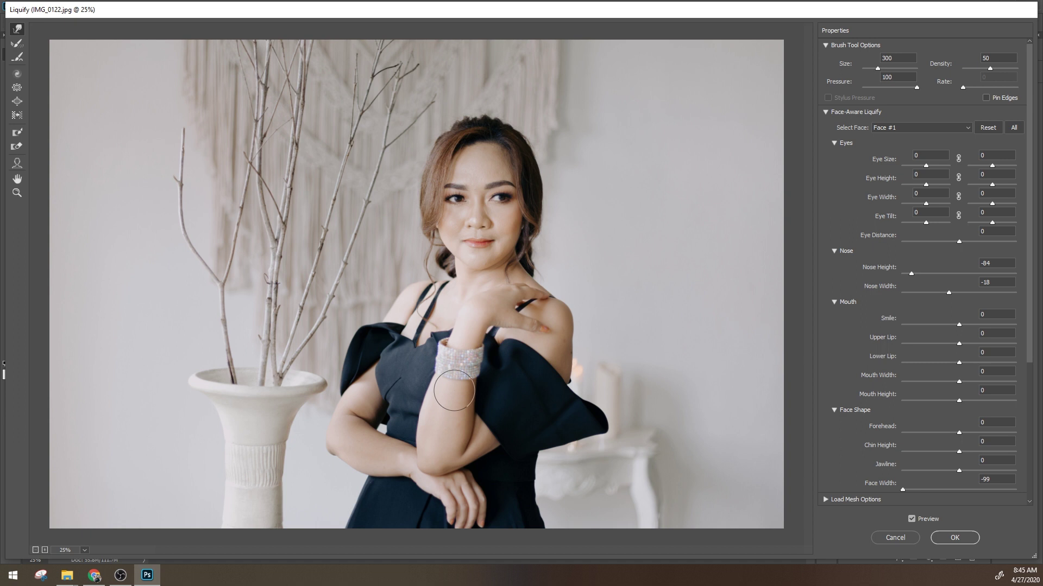
key("p")
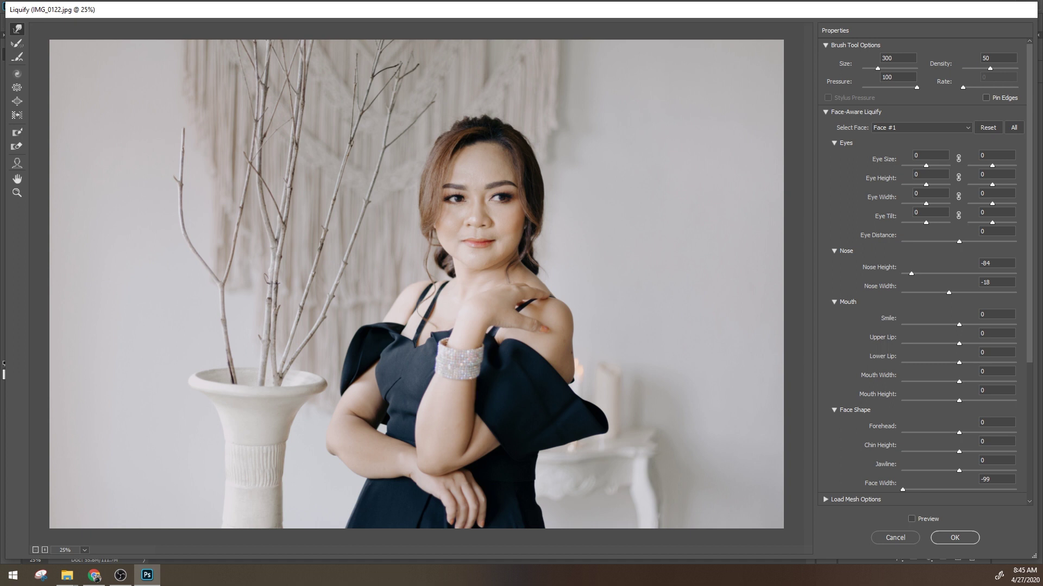
key("alt+Tab")
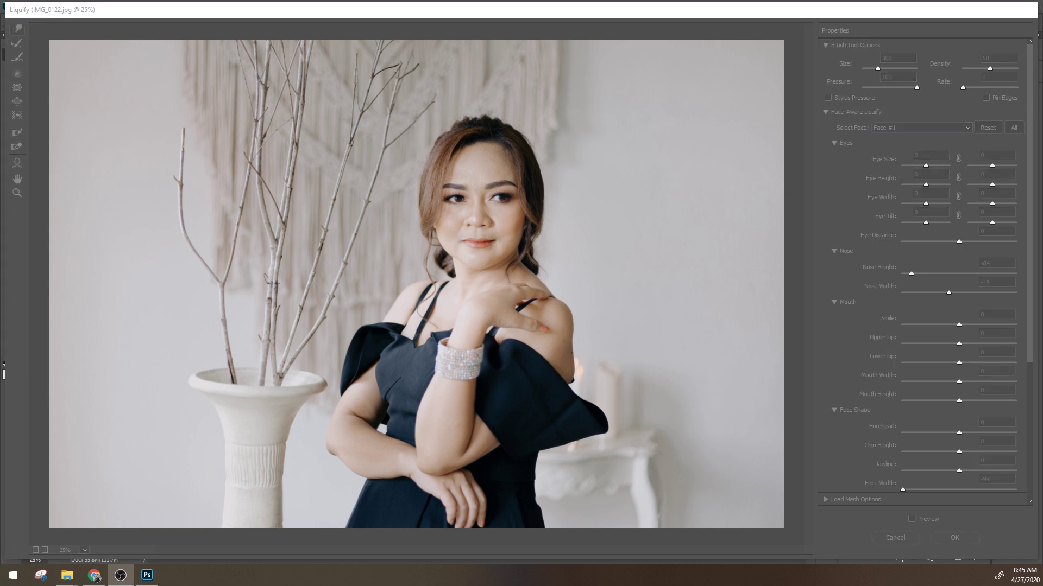
key("alt+Tab")
key("p")
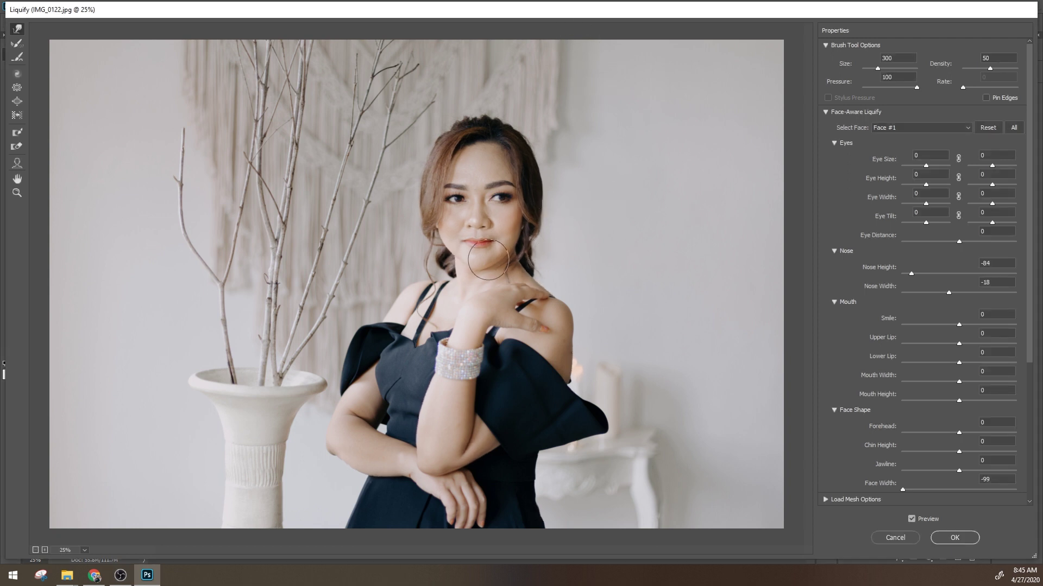
Compare once more and apply the Liquify changes to Layer 1.
key("p")
key("p")
left_click(911, 518)
left_click(954, 538)
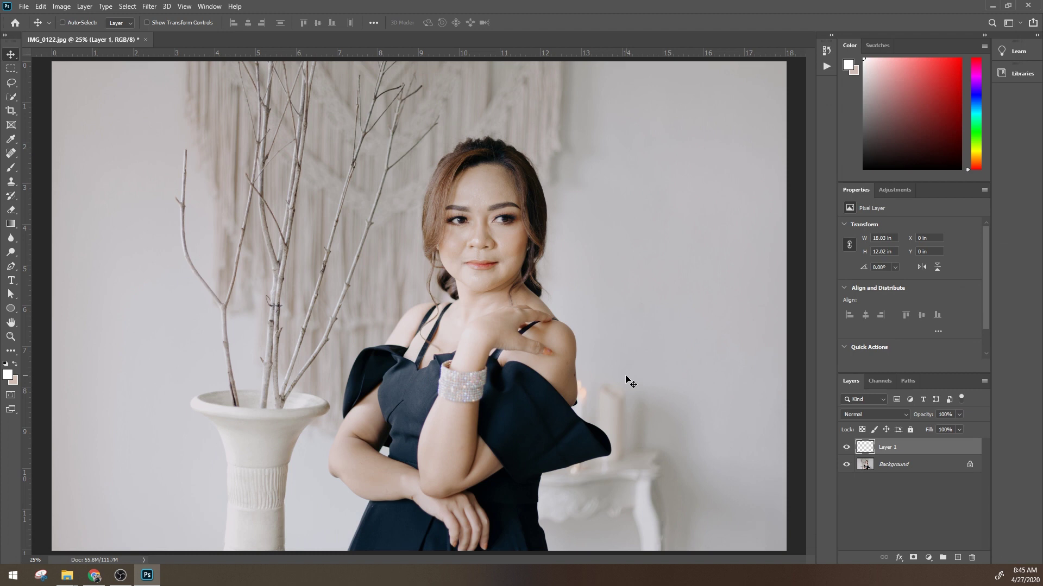
Duplicate Layer 1 and launch the Imagenomic Portraiture 3 filter on the copy.
key("ctrl+plus")
key("ctrl+plus")
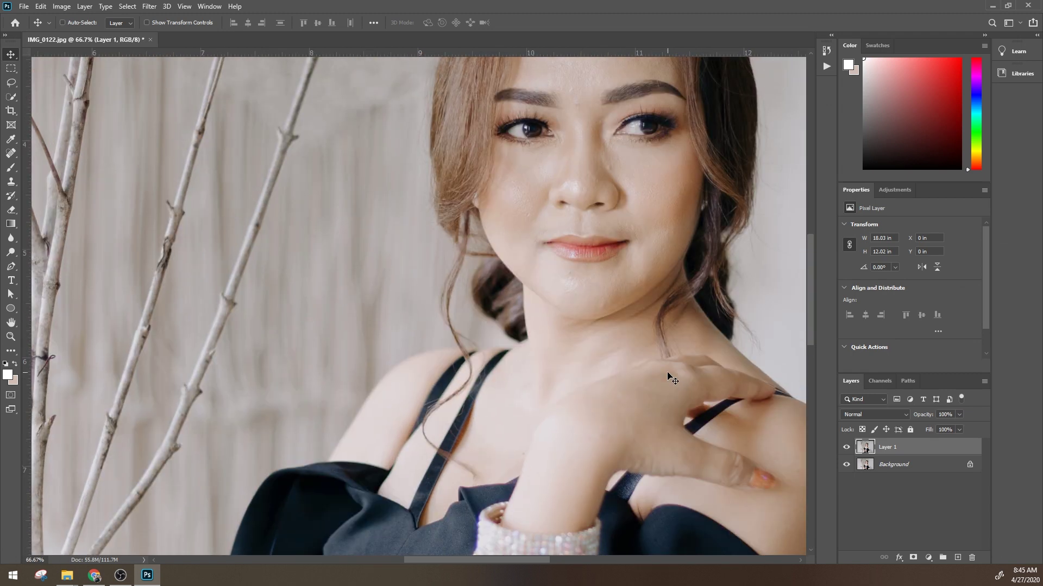
key("ctrl+j")
left_click(149, 6)
mouse_move(210, 237)
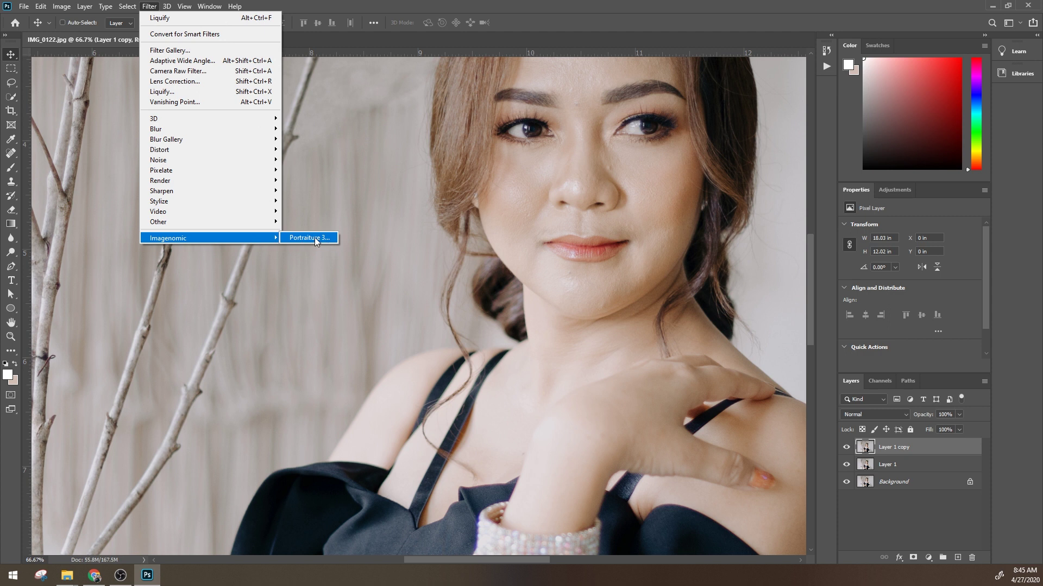
left_click(314, 237)
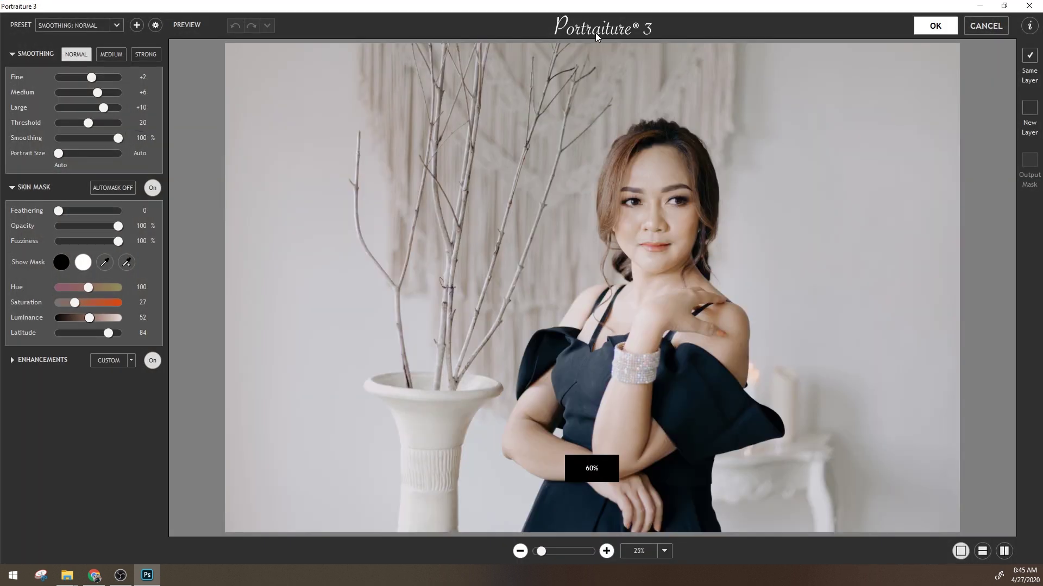
Settle on the Normal smoothing preset after trying Medium, and pan the preview across the face.
left_click(103, 55)
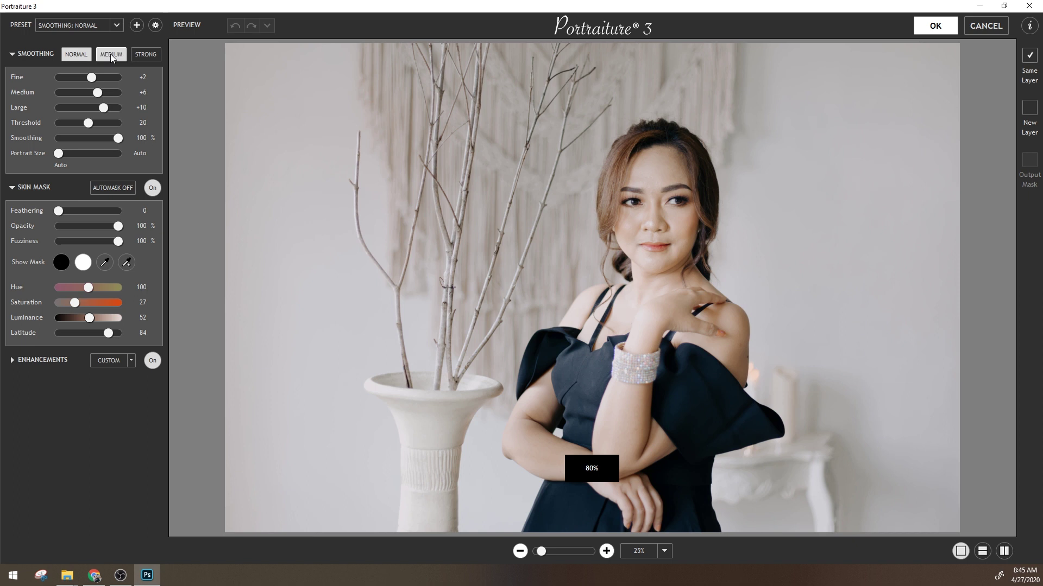
left_click(76, 55)
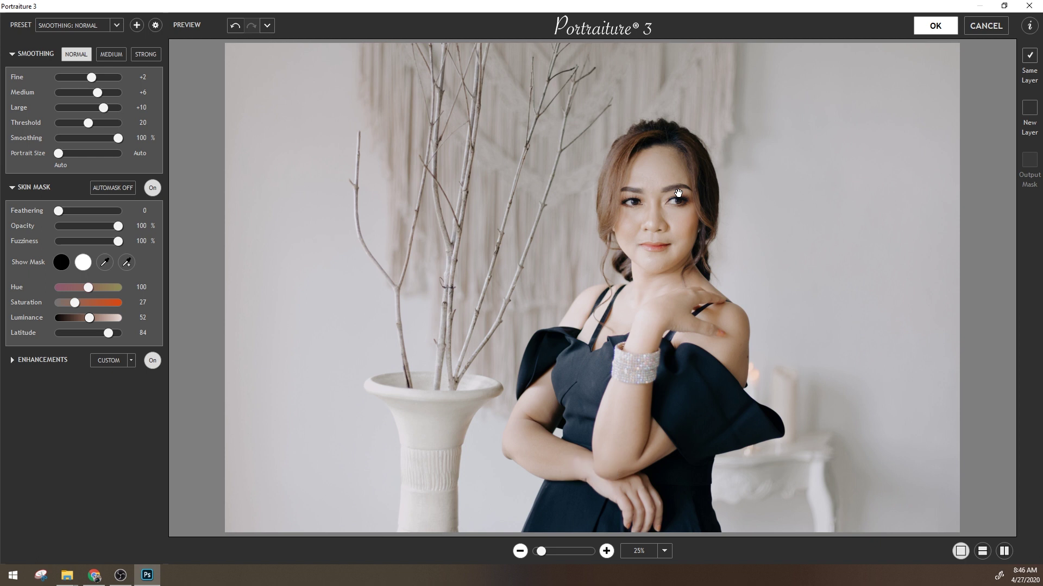
scroll(741, 202, "up", 1)
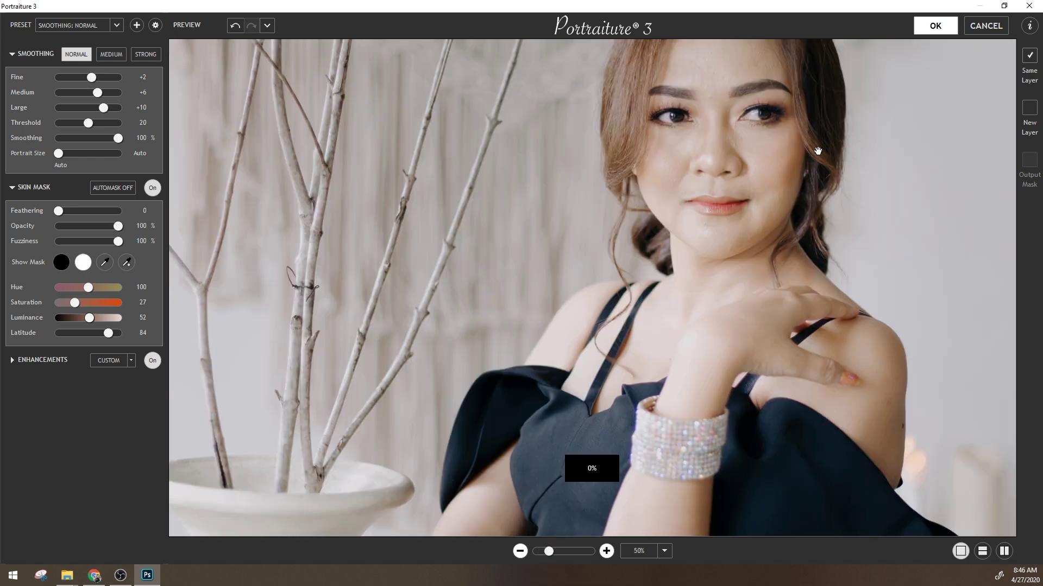
mouse_move(818, 151)
left_mouse_down()
mouse_move(719, 275)
mouse_move(743, 231)
left_mouse_up()
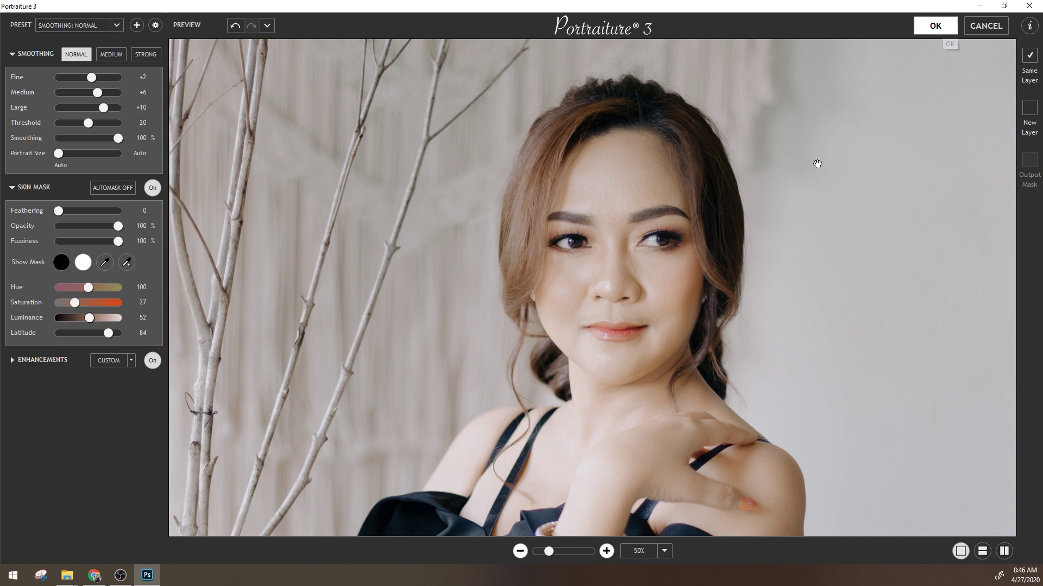
left_click_drag(815, 158, 740, 173)
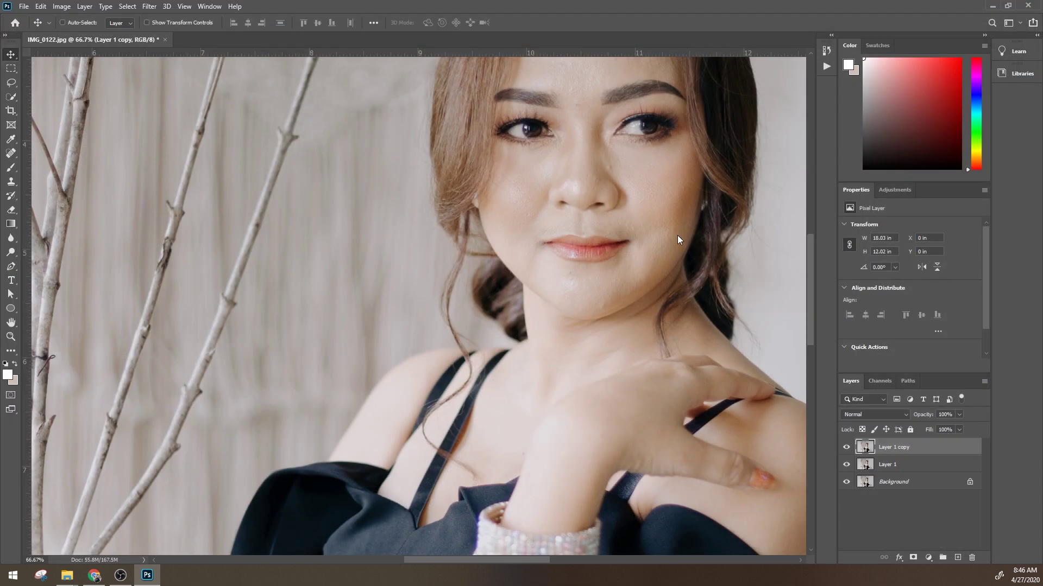
Zoom in on the face and spot-heal the blemish beside the nose.
scroll(676, 234, "up", 1)
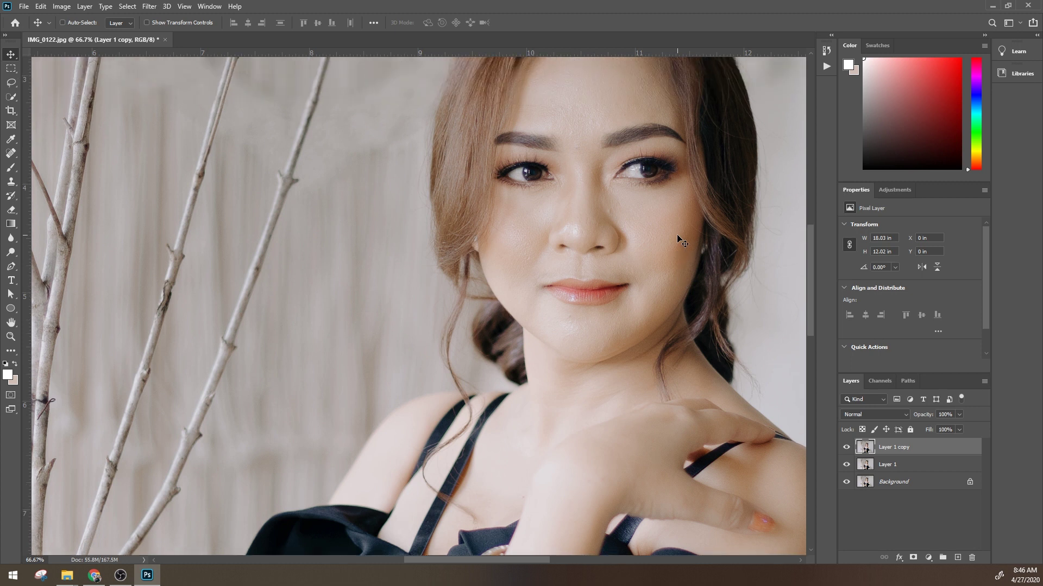
scroll(676, 237, "up", 1)
scroll(674, 239, "up", 2)
mouse_move(641, 227)
left_mouse_down()
mouse_move(205, 275)
mouse_move(256, 279)
mouse_move(228, 331)
left_mouse_up()
left_click(11, 153)
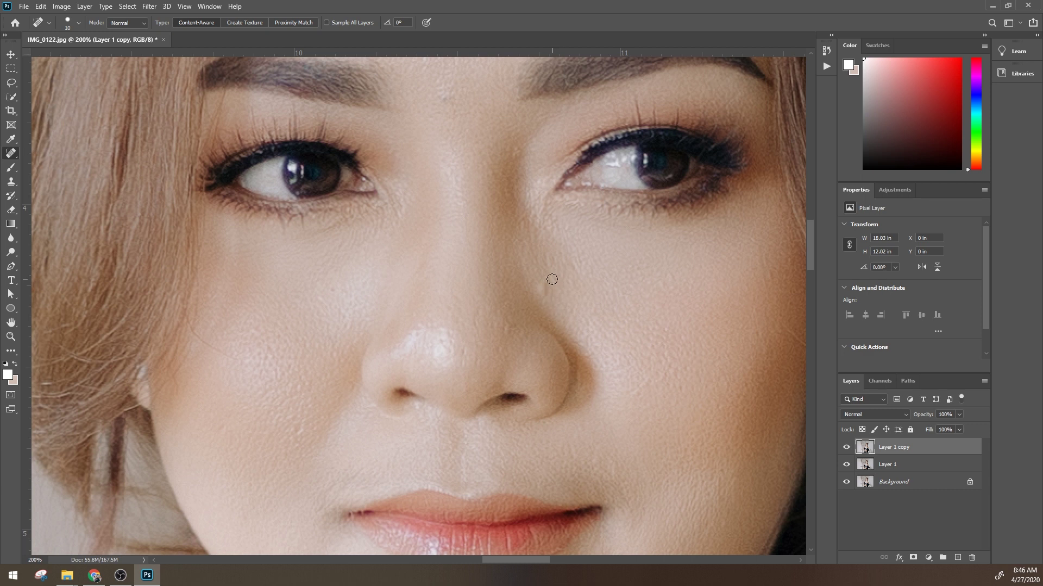
left_click_drag(552, 280, 545, 288)
Heal the blemishes between the eyebrows and on the cheek, then zoom back out.
scroll(697, 382, "down", 2)
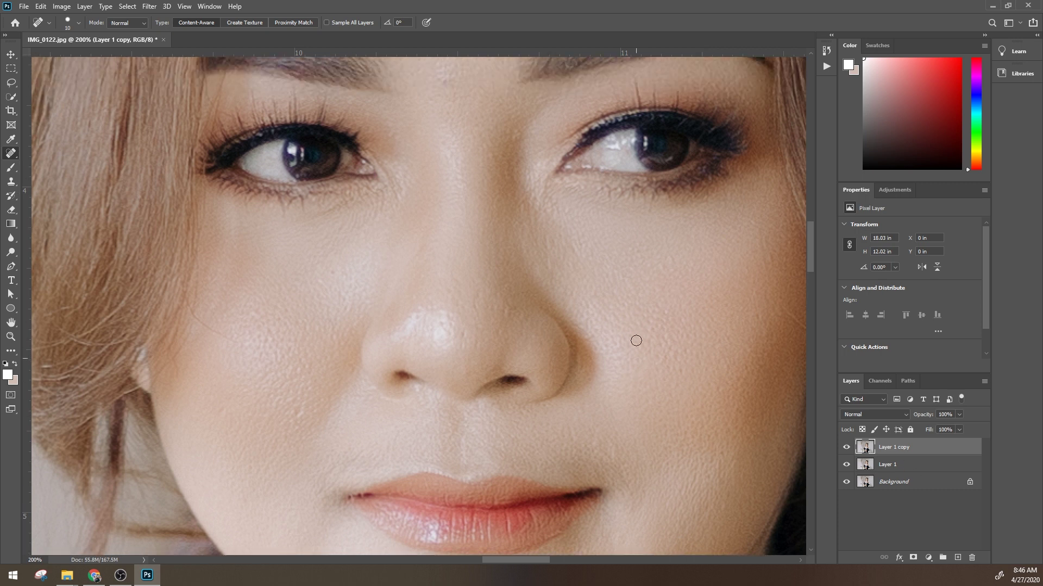
scroll(635, 341, "up", 1)
left_click_drag(521, 129, 517, 139)
scroll(589, 288, "up", 2)
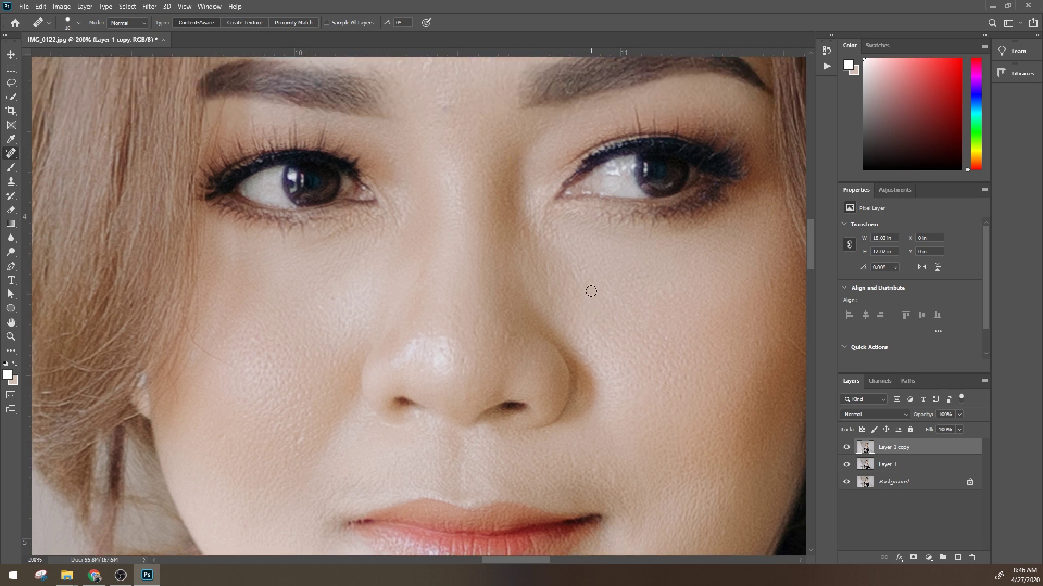
left_click_drag(301, 462, 300, 465)
scroll(690, 396, "down", 2)
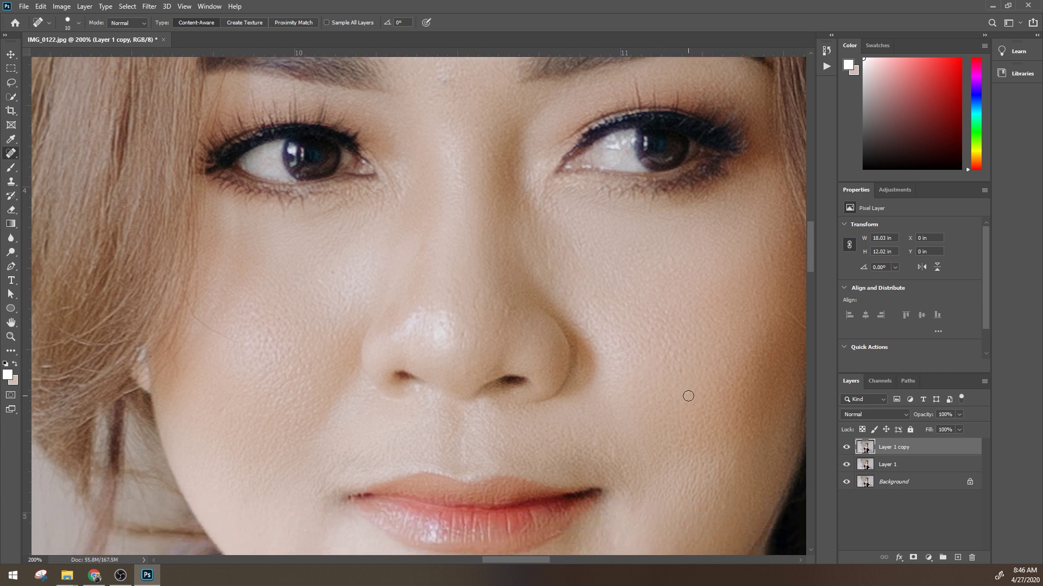
key("ctrl+minus")
key("ctrl+minus")
key("ctrl+minus")
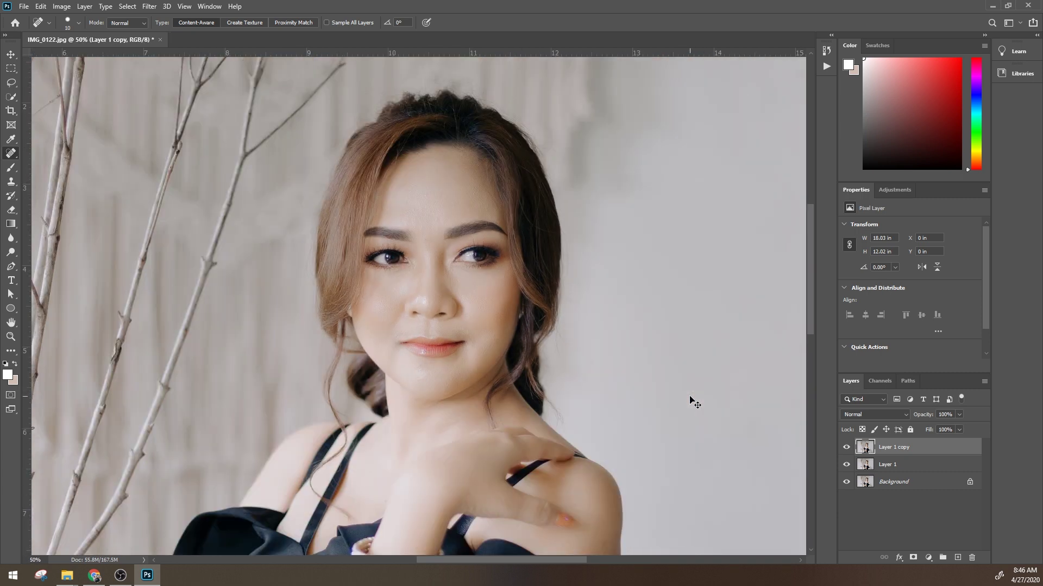
key("ctrl+plus")
key("ctrl+plus")
left_click(906, 482)
Flatten the image into a single Background layer.
right_click(906, 482)
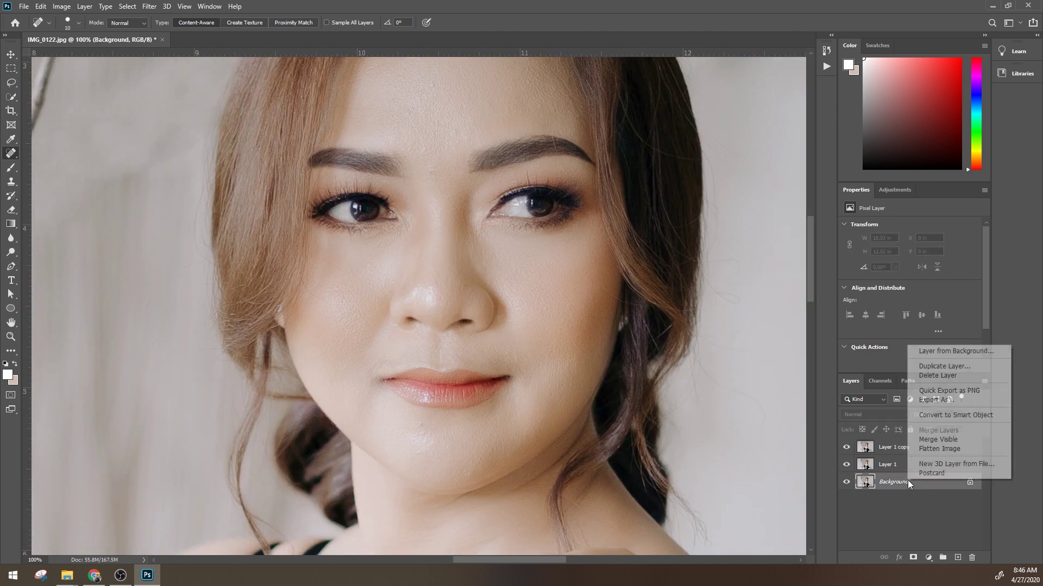
left_click(947, 455)
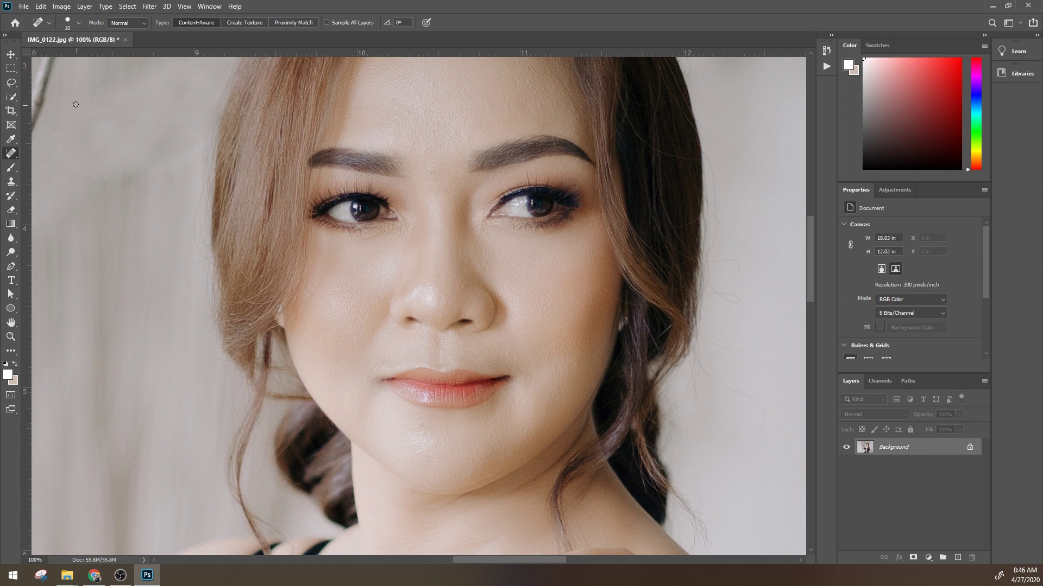
key("v")
scroll(559, 306, "up", 1)
scroll(559, 306, "up", 2)
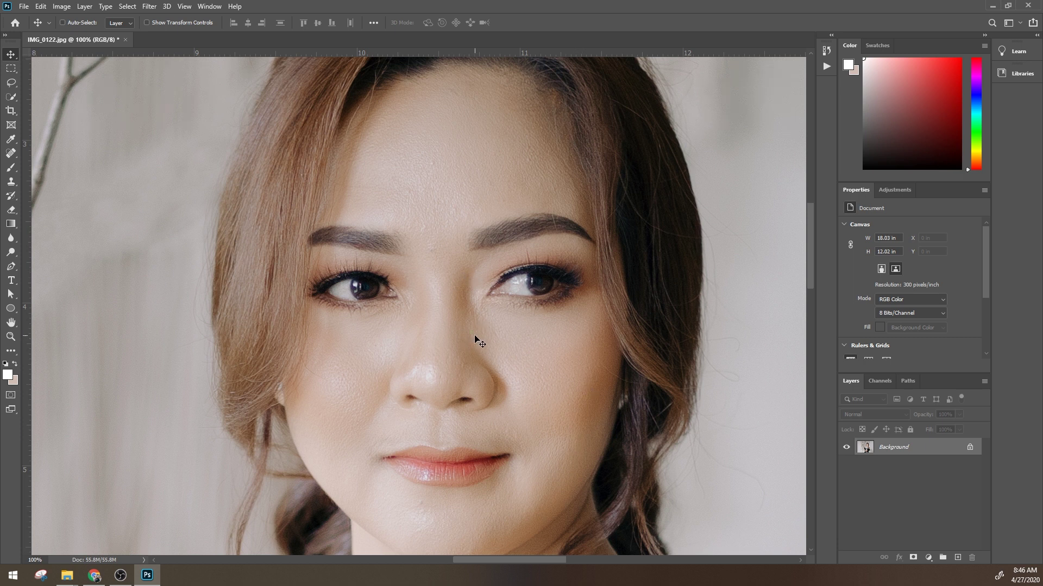
scroll(475, 340, "down", 1)
scroll(475, 340, "down", 1)
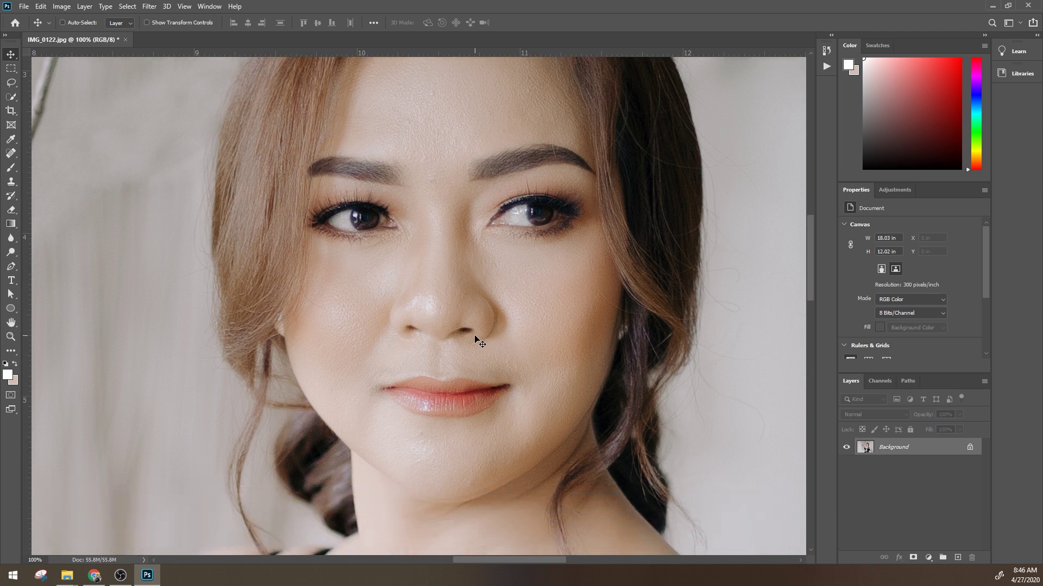
scroll(475, 340, "up", 1)
Duplicate the Background into Layer 1 and Layer 1 copy, and hide Layer 1 copy.
key("ctrl")
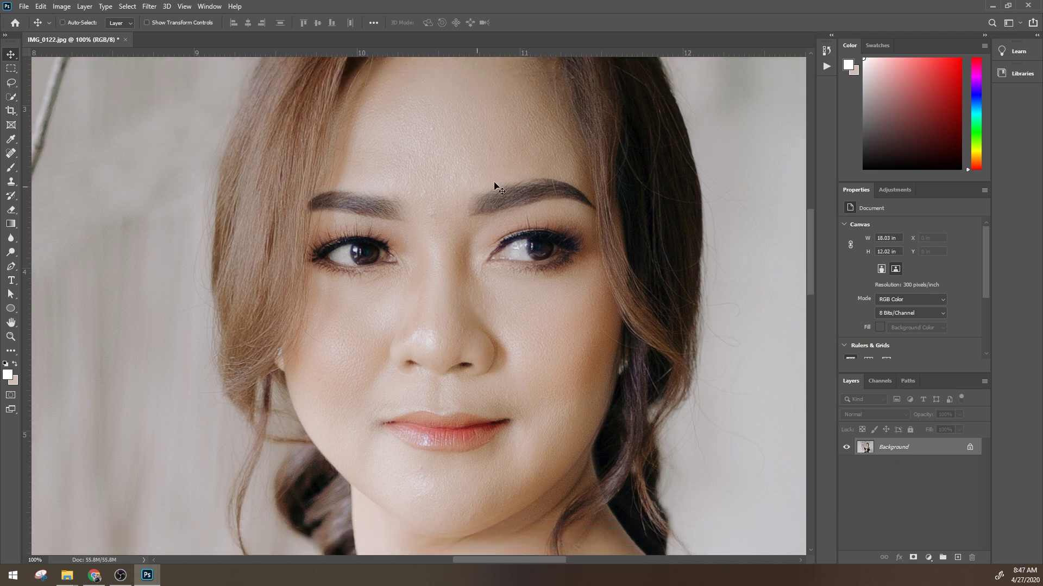
scroll(570, 414, "down", 1)
scroll(571, 415, "down", 2)
scroll(573, 418, "up", 1)
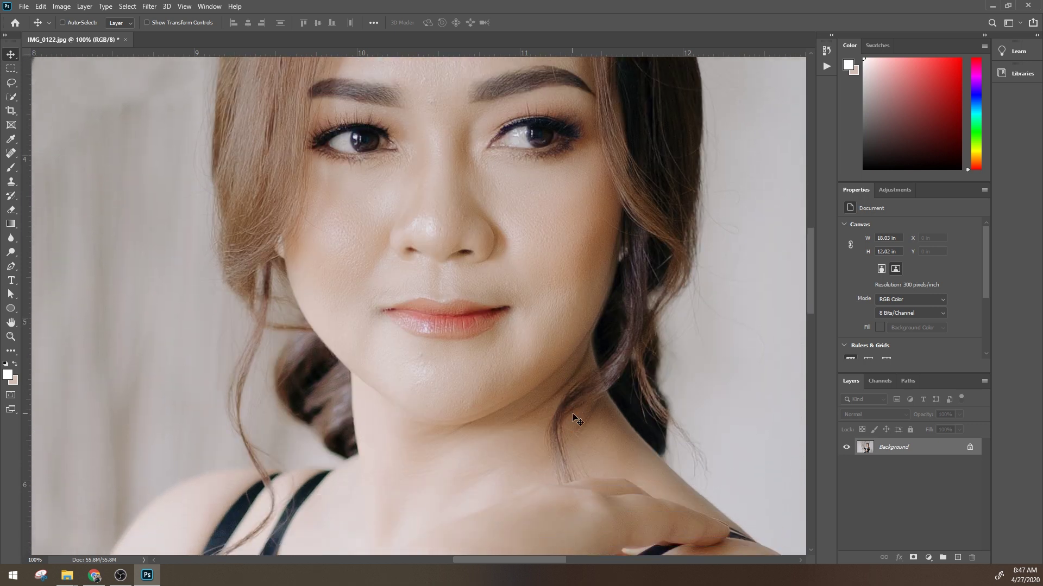
scroll(539, 365, "up", 2)
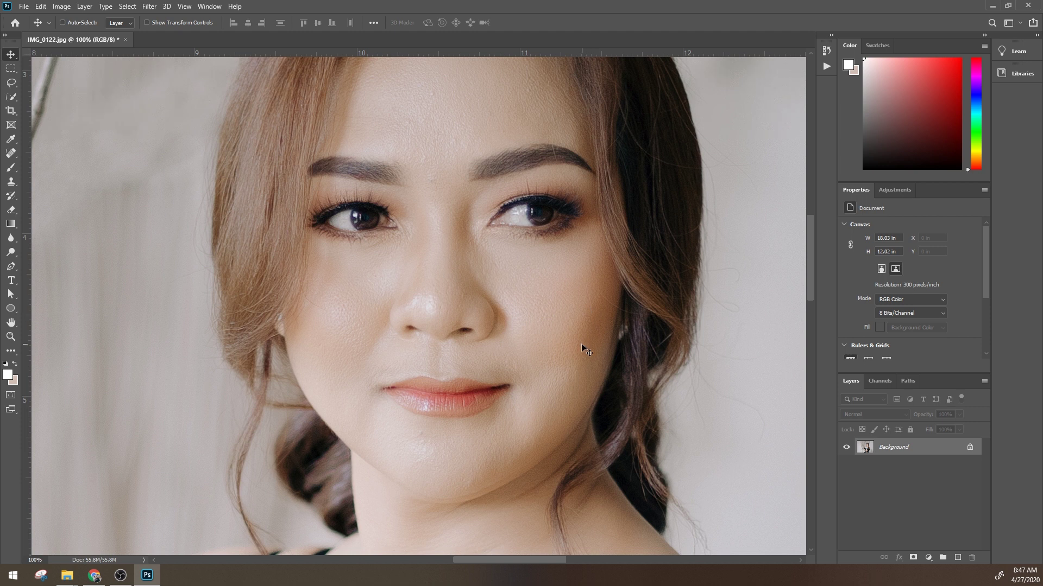
scroll(673, 404, "down", 1)
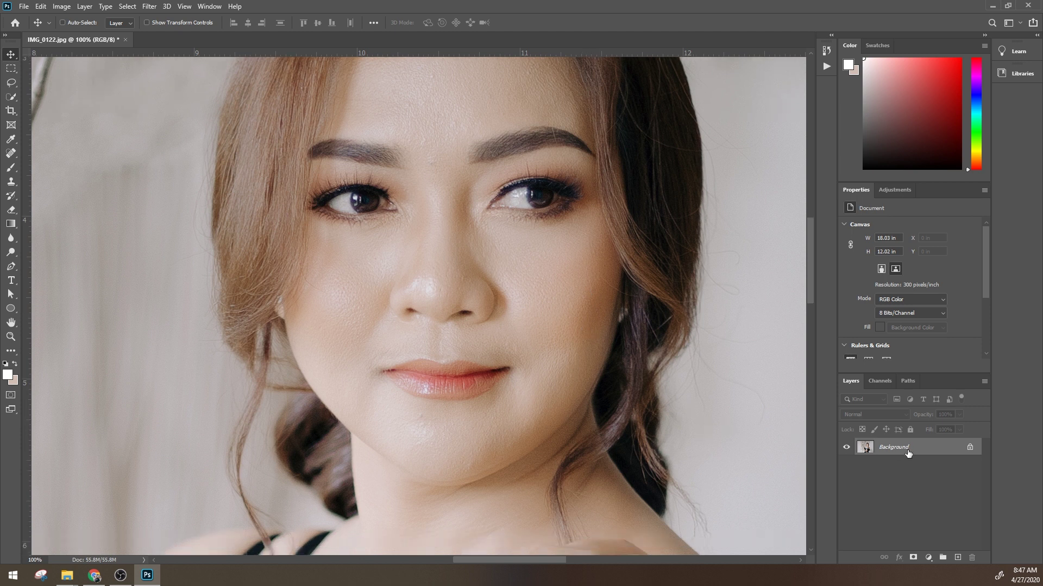
key("ctrl")
key("ctrl+j")
key("ctrl+j")
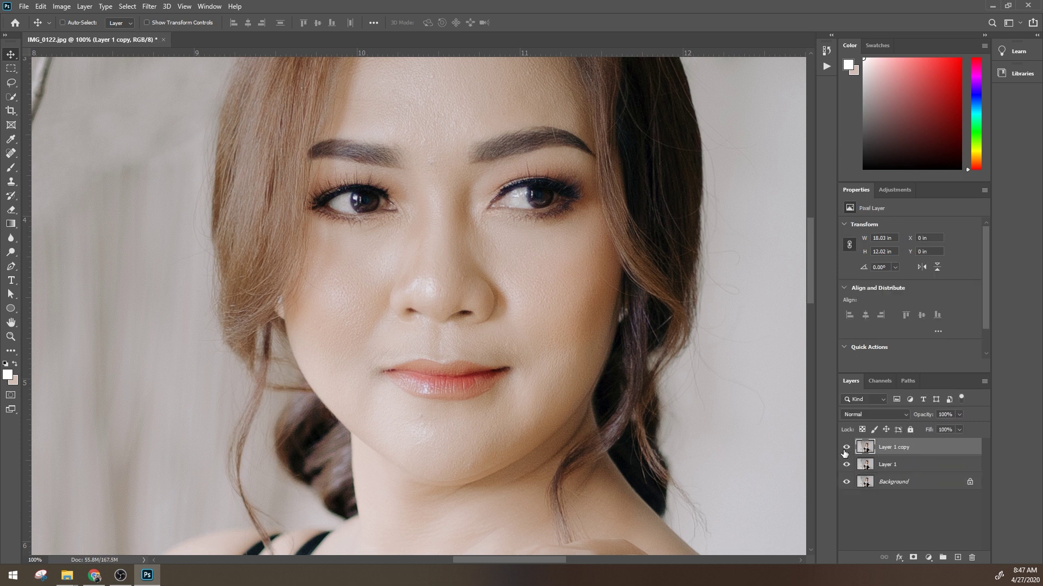
left_click(846, 448)
Select Layer 1 and apply a Gaussian Blur with a radius of roughly 3.1 pixels.
left_click(898, 463)
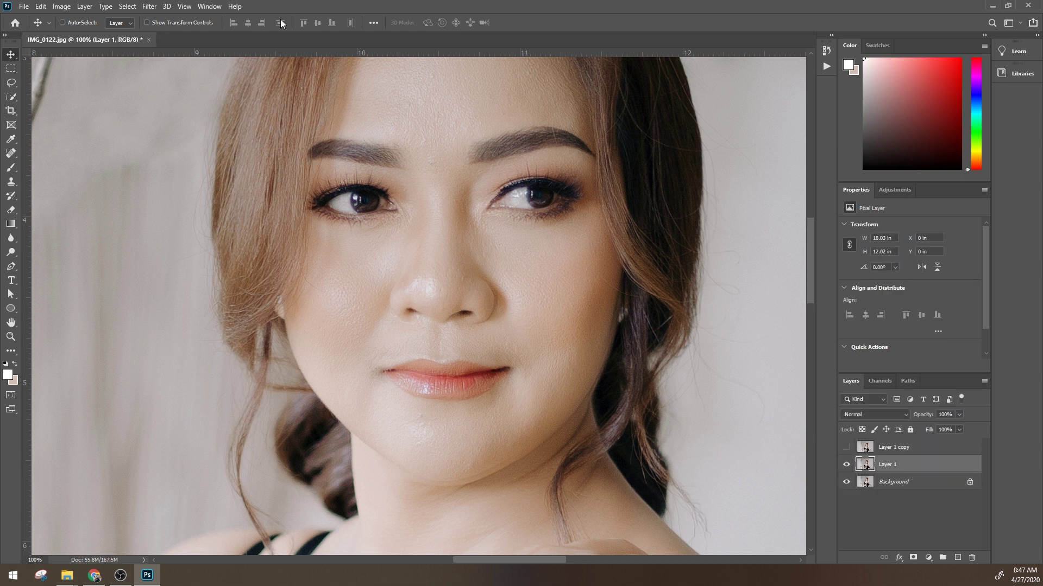
left_click(149, 6)
mouse_move(155, 128)
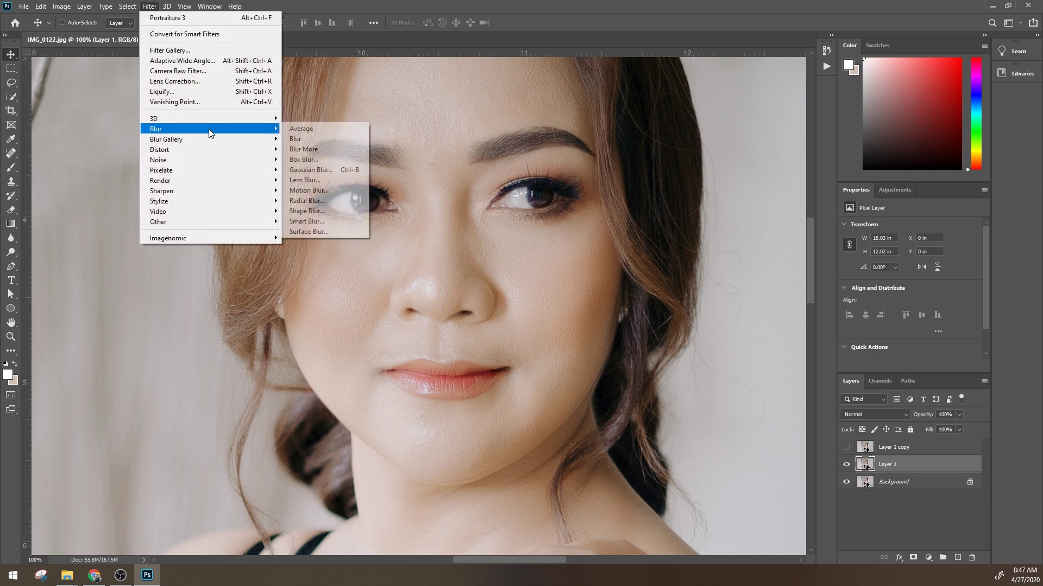
left_click(311, 169)
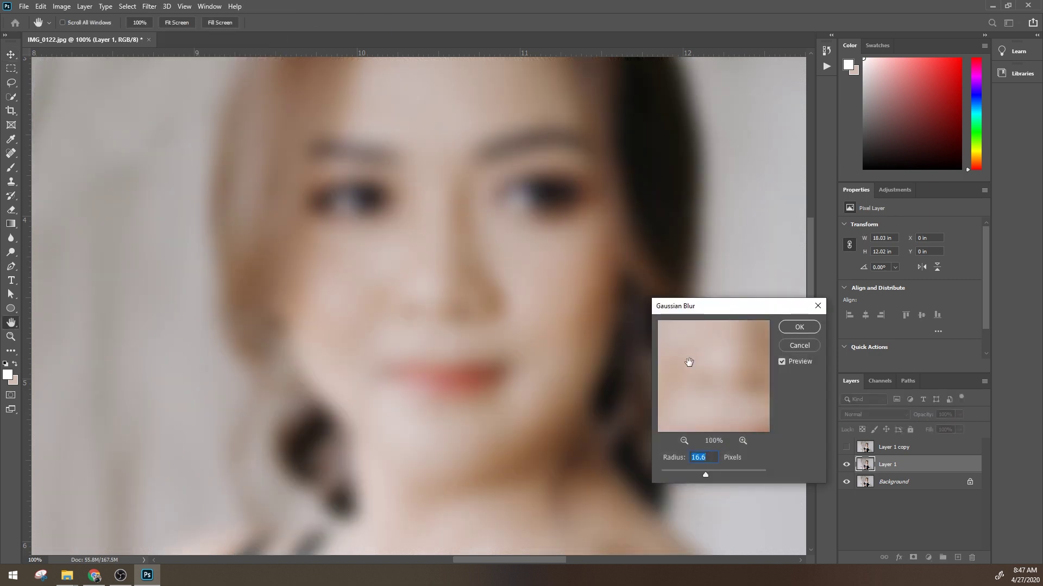
left_click_drag(679, 470, 664, 475)
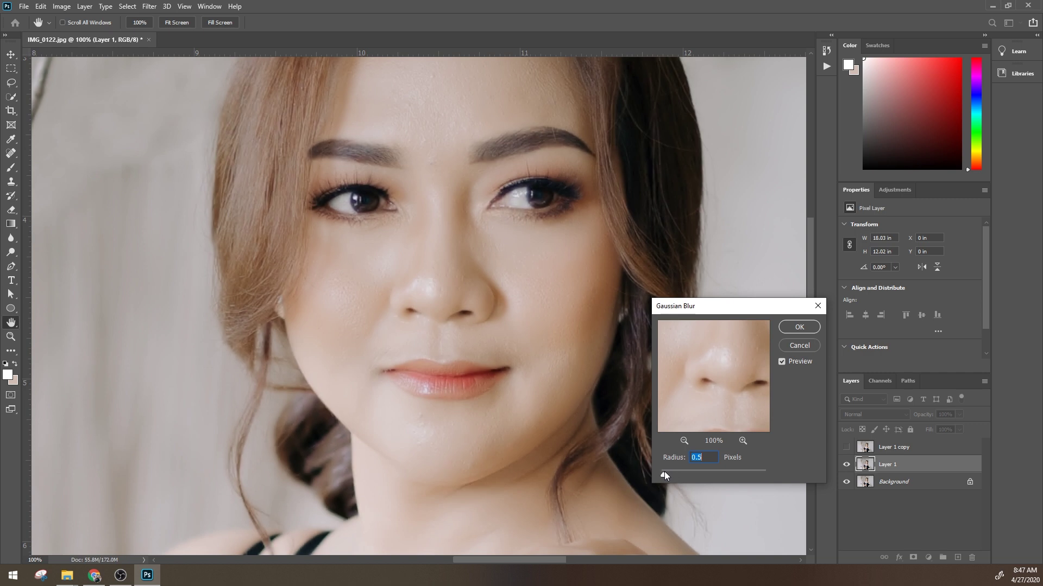
left_click_drag(671, 476, 676, 476)
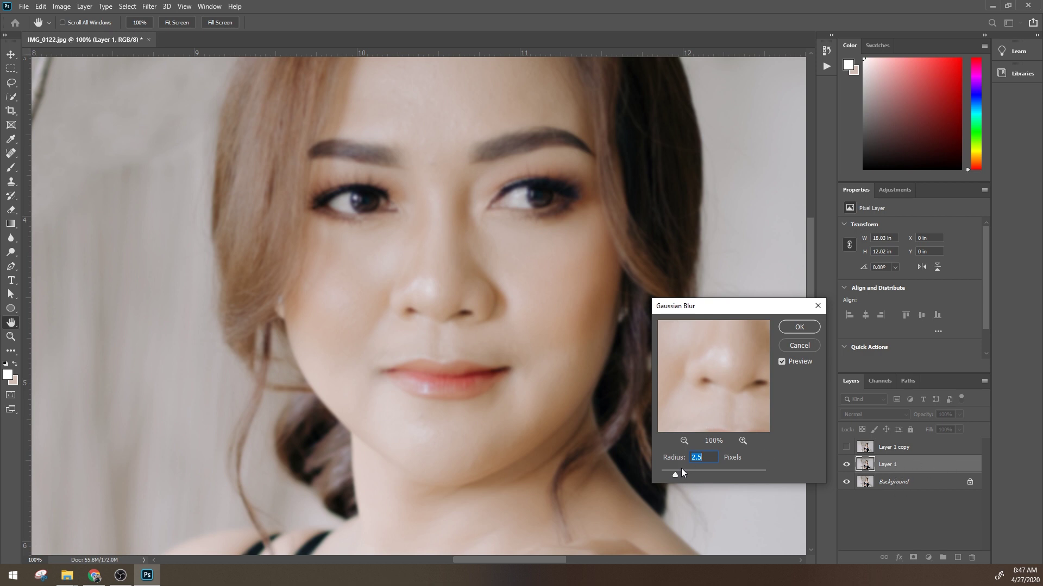
left_click_drag(675, 472, 672, 474)
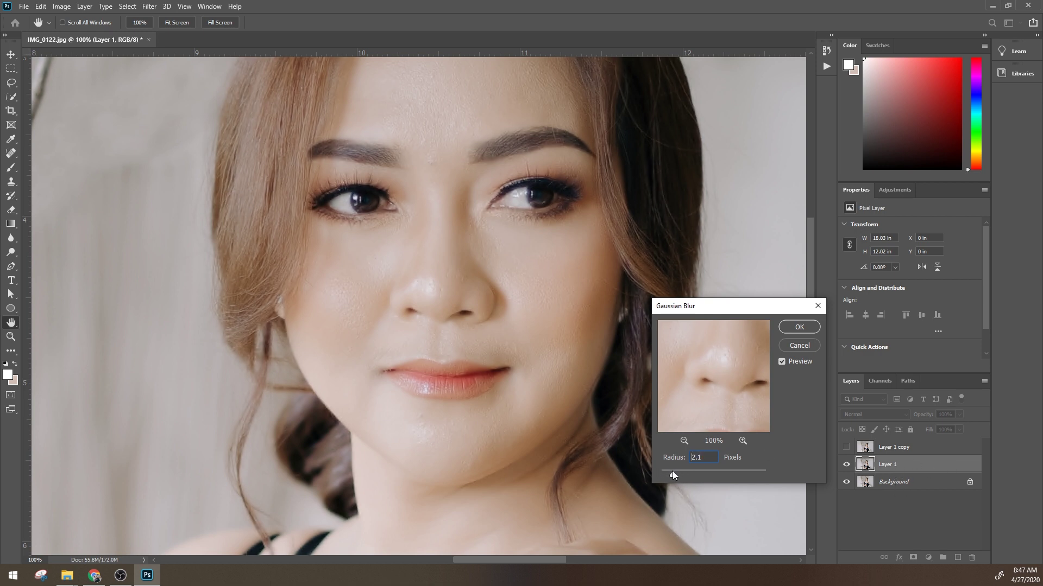
left_click_drag(666, 474, 674, 475)
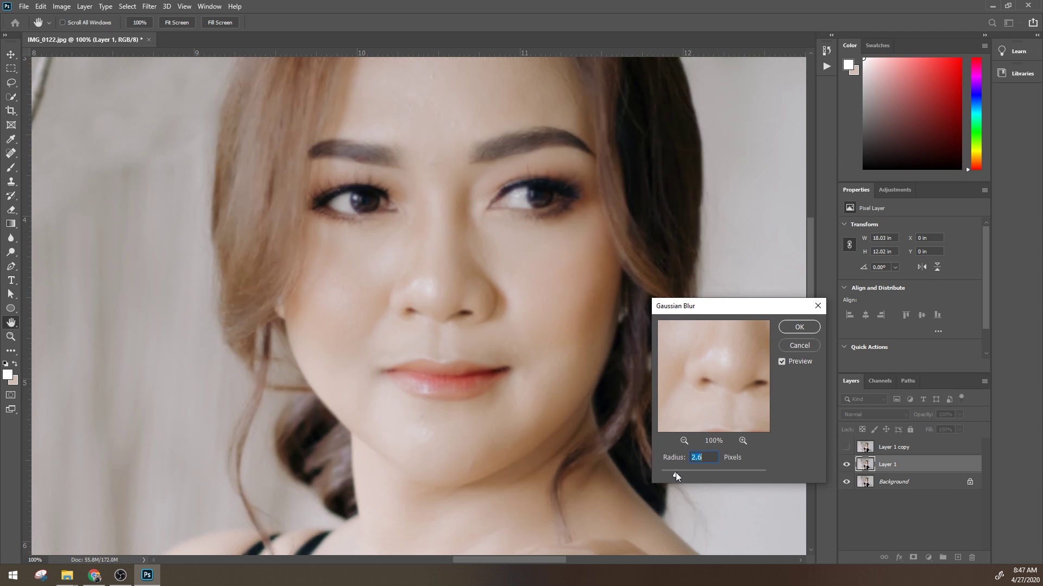
mouse_move(675, 473)
left_mouse_down()
mouse_move(720, 471)
mouse_move(665, 471)
left_mouse_up()
left_click_drag(669, 473, 669, 474)
mouse_move(739, 312)
left_mouse_down()
mouse_move(715, 311)
mouse_move(676, 285)
left_mouse_up()
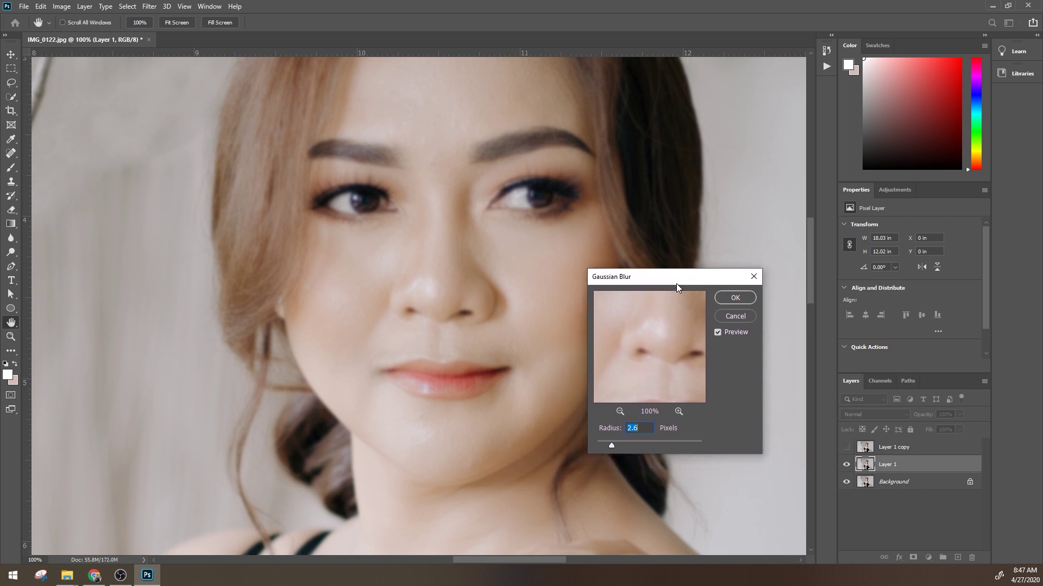
mouse_move(610, 446)
left_mouse_down()
mouse_move(598, 448)
mouse_move(611, 444)
left_mouse_up()
left_click(735, 298)
Show Layer 1 copy again and rename it to Layer 2.
left_click(844, 449)
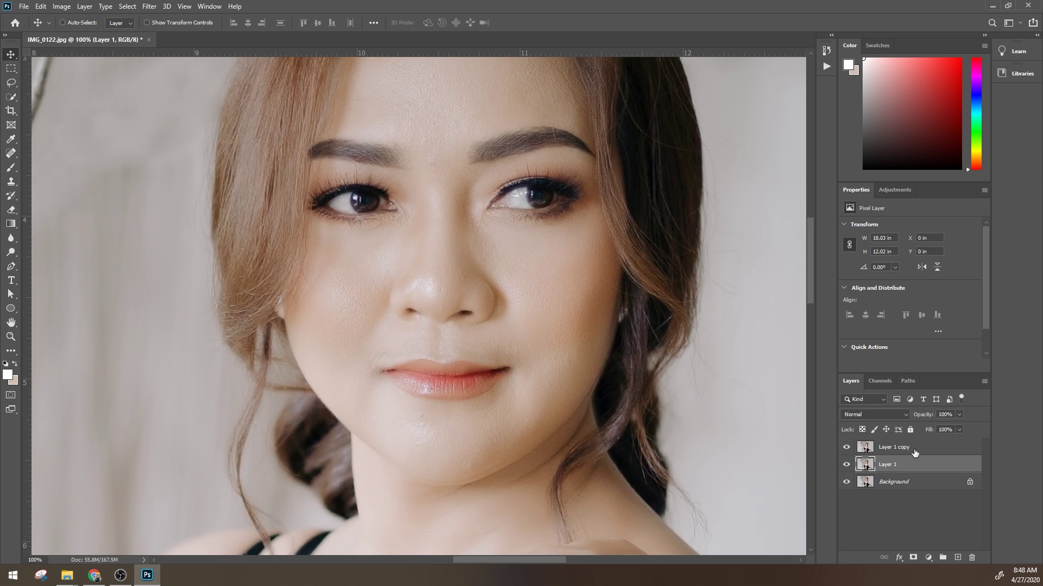
left_click(901, 449)
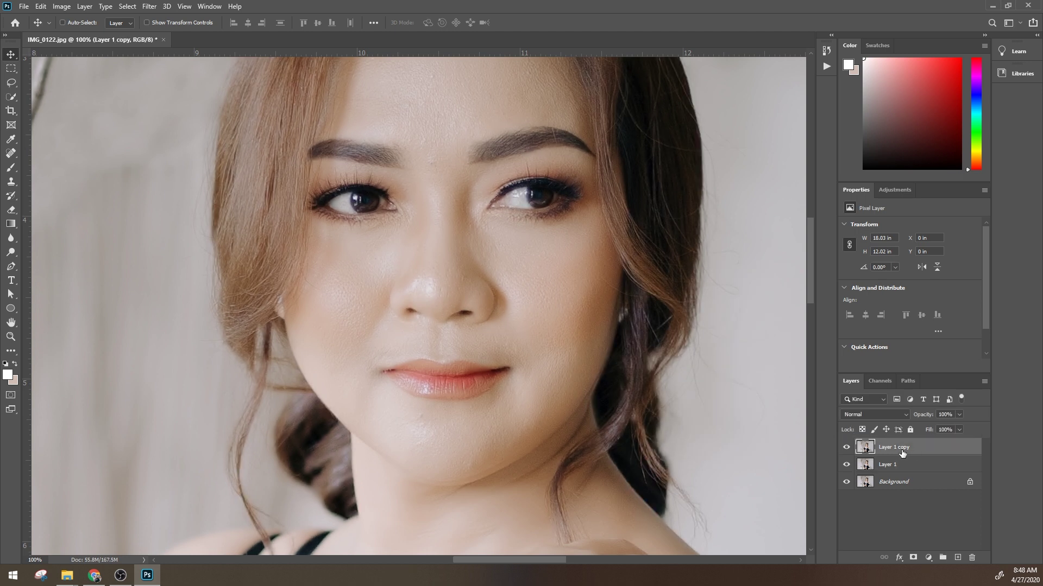
type("Layer 2")
key("Return")
Apply Image from Layer 1 onto Layer 2 with Subtract blending, scale 2 and offset 128.
left_click(149, 7)
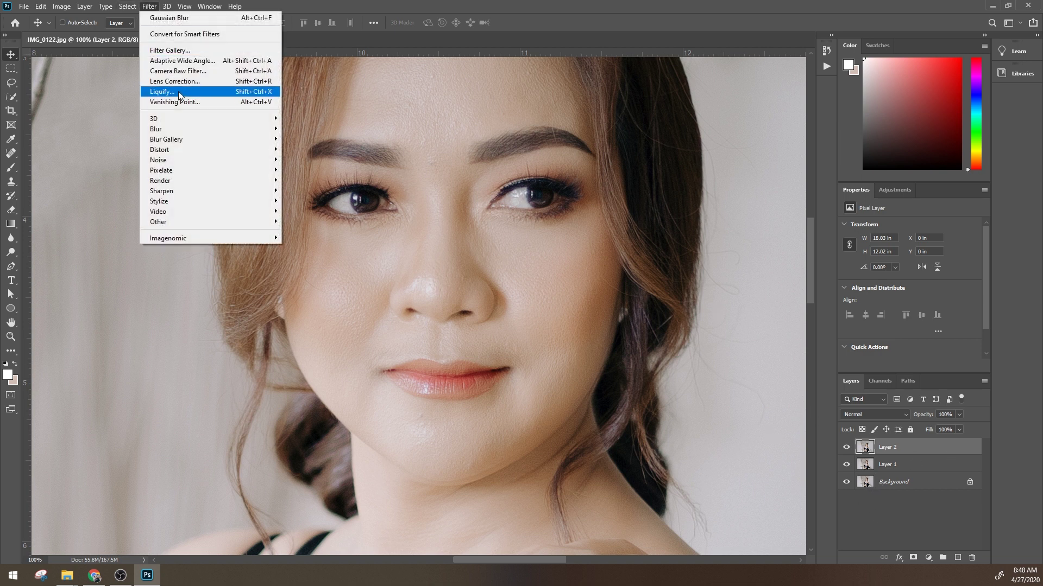
left_click(121, 21)
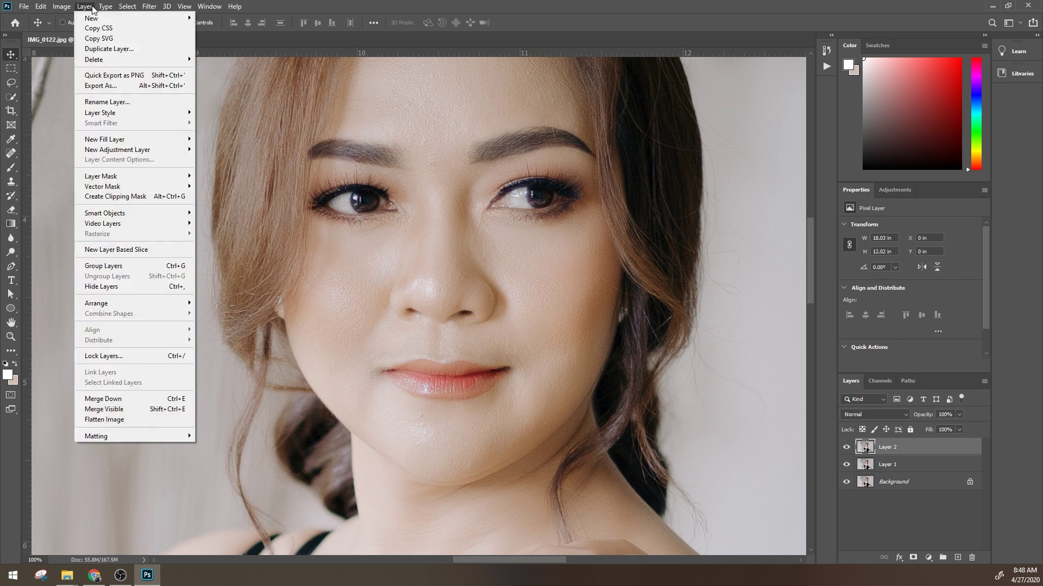
scroll(93, 145, "down", 1)
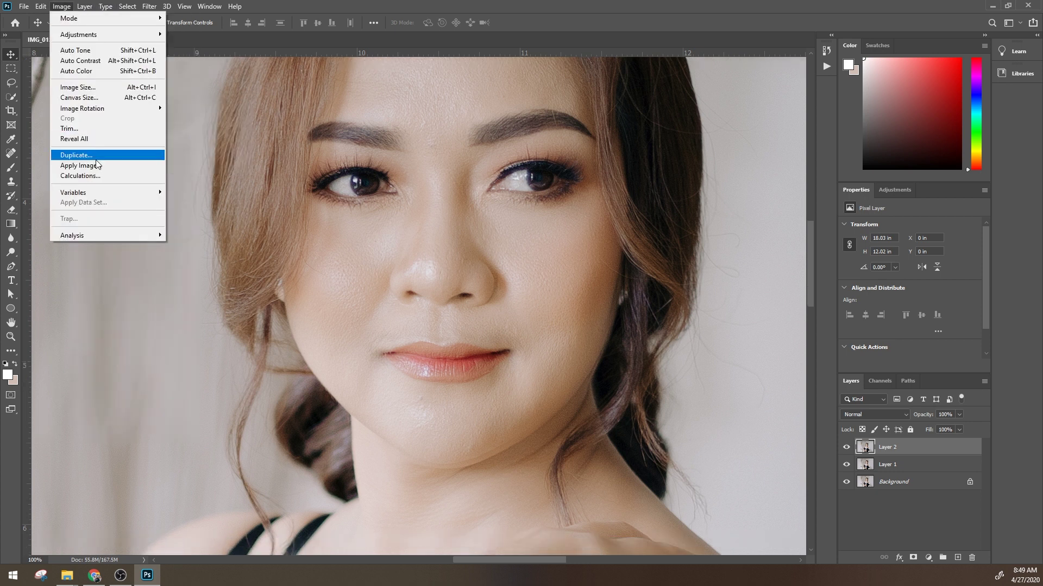
left_click(97, 165)
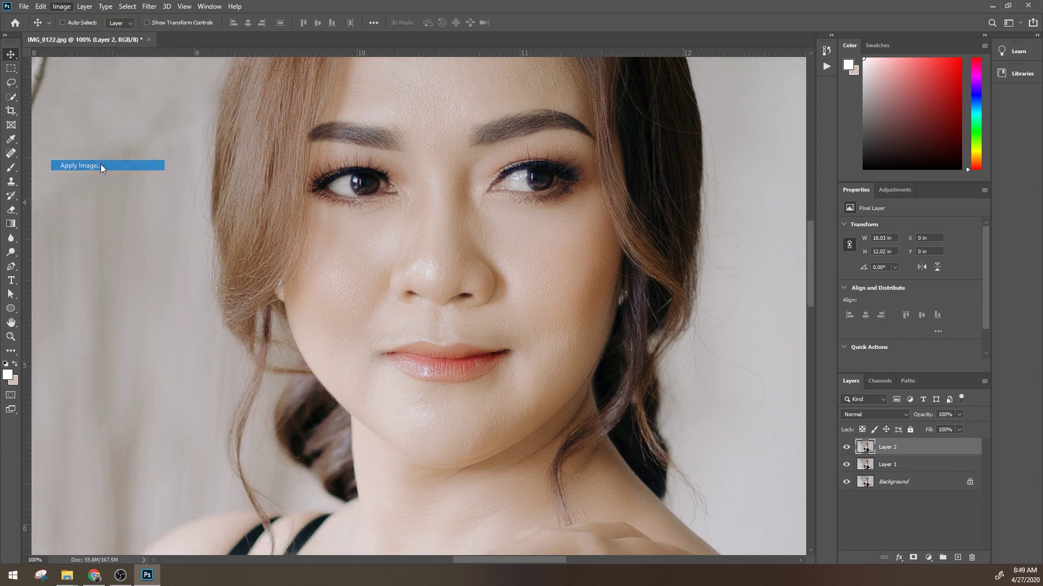
left_click_drag(511, 130, 607, 202)
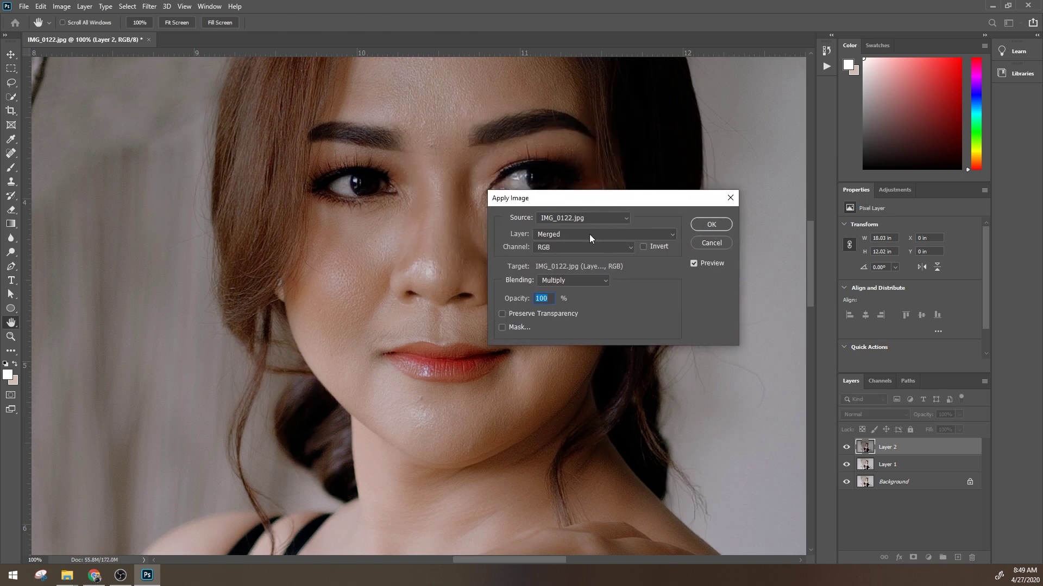
left_click(592, 234)
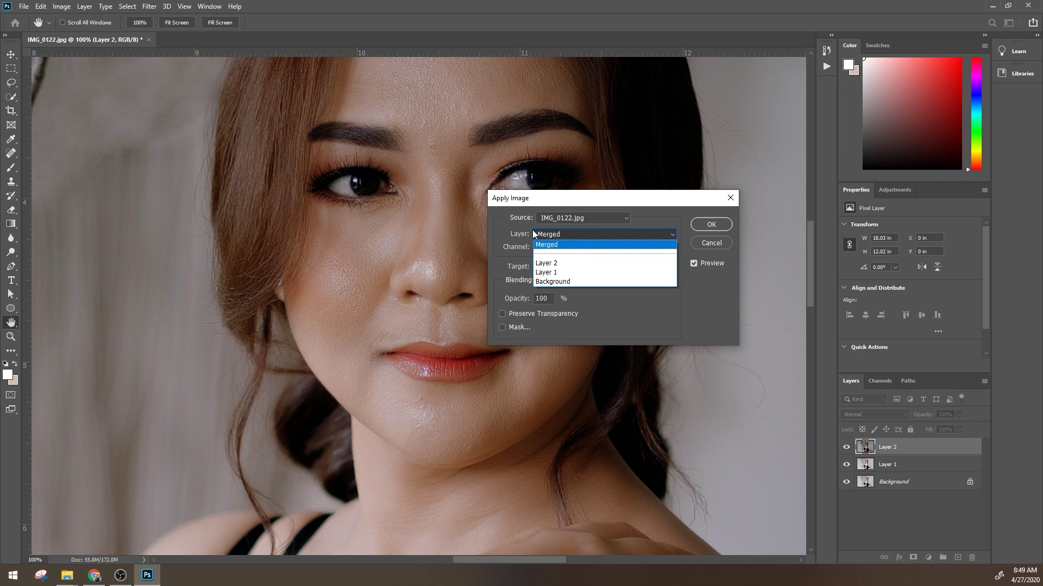
left_click(567, 275)
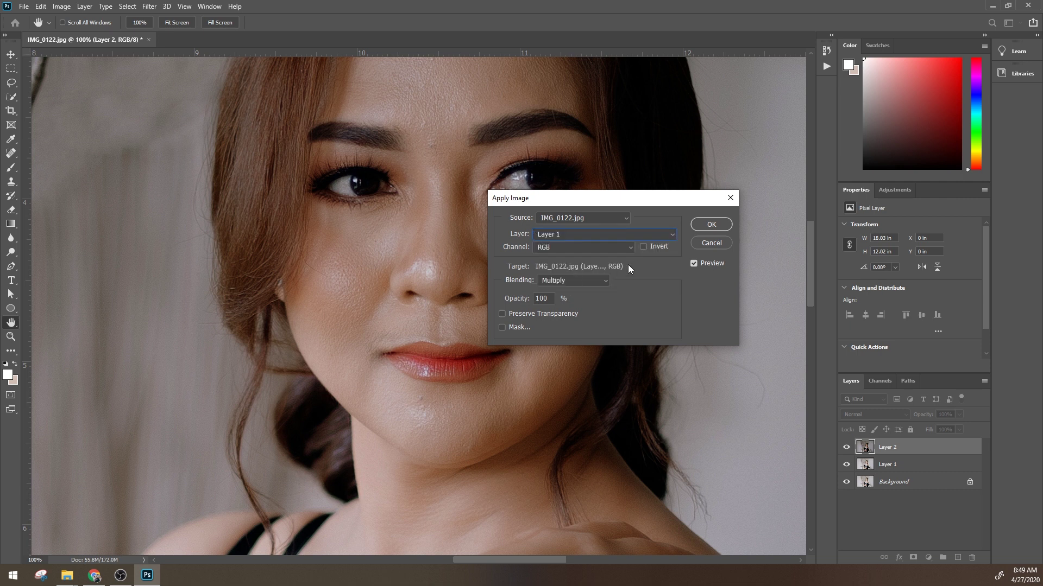
left_click(584, 249)
left_click(662, 301)
left_click(598, 280)
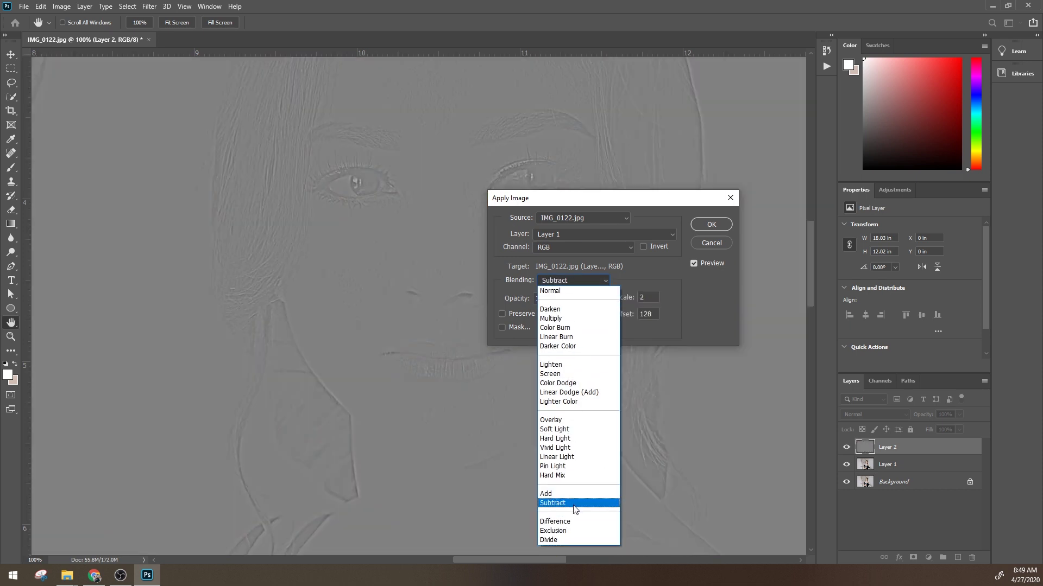
left_click(574, 504)
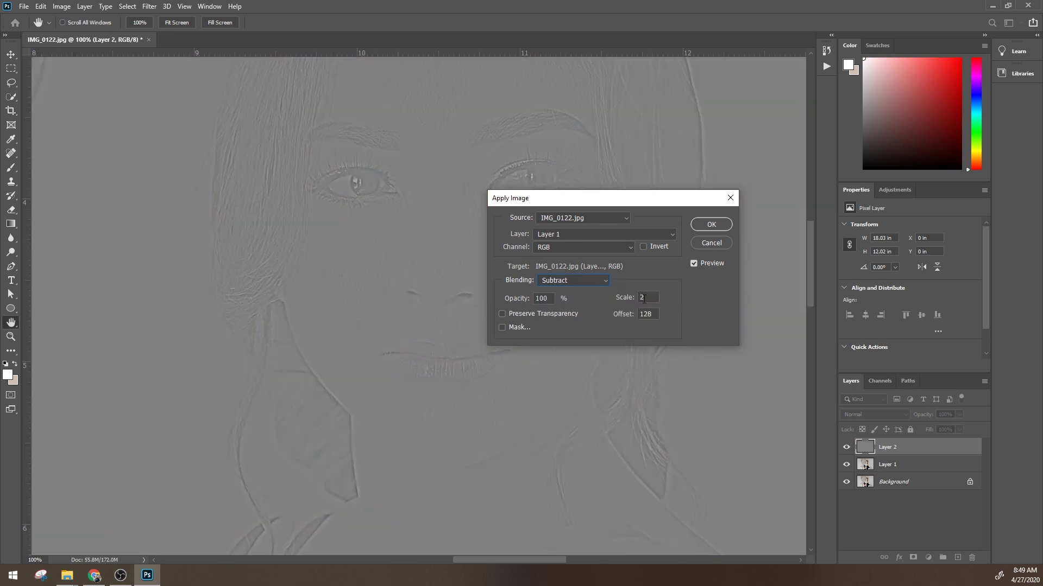
key("Tab")
key("Tab")
key("Tab")
left_click(711, 225)
left_click(866, 415)
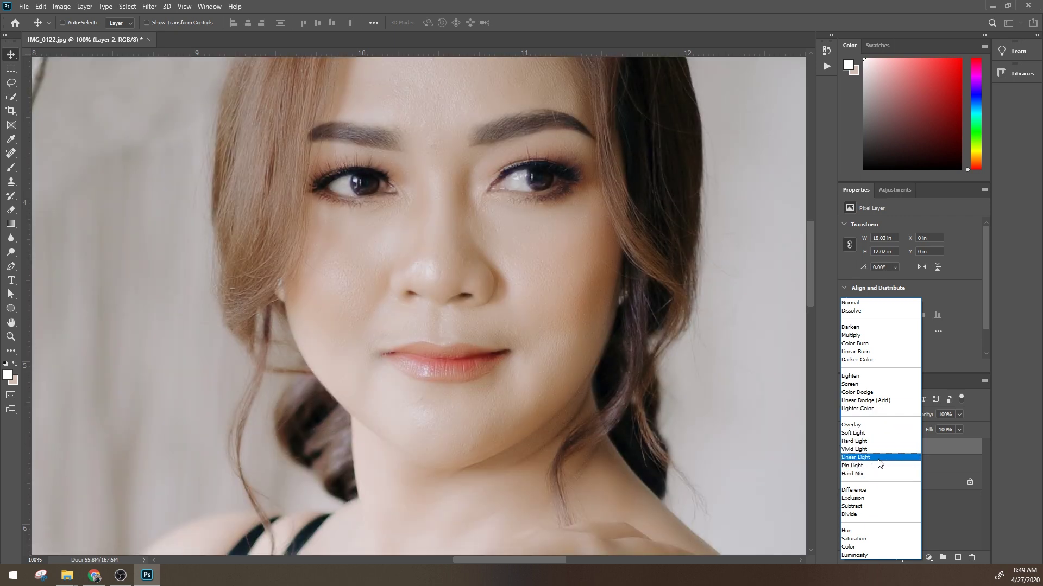
Set Layer 2 to Linear Light and group it with Layer 1 into Group 1.
left_click(880, 458)
left_click(891, 483)
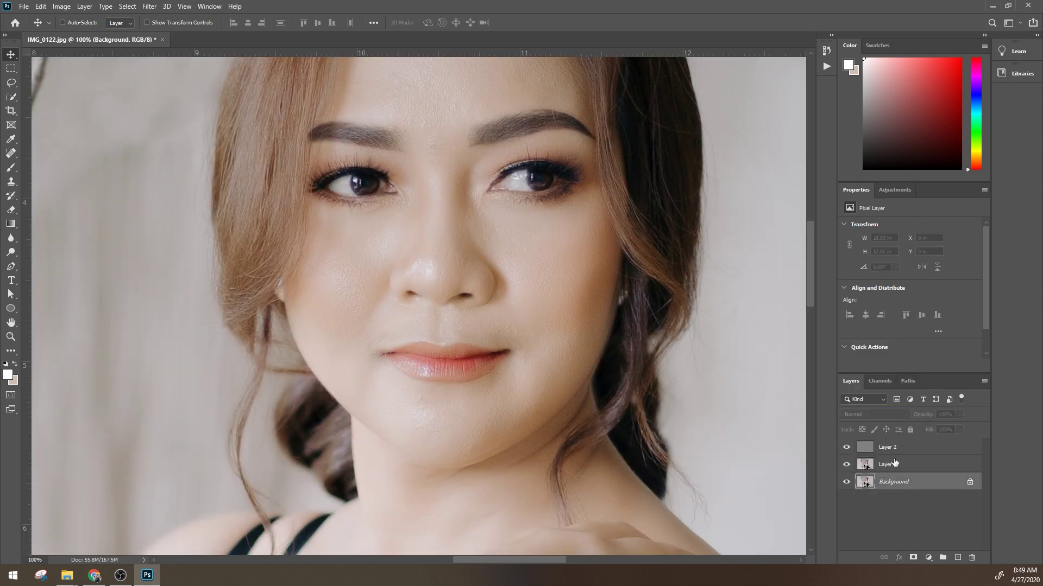
left_click(893, 464)
left_click(891, 447, "shift")
key("ctrl+g")
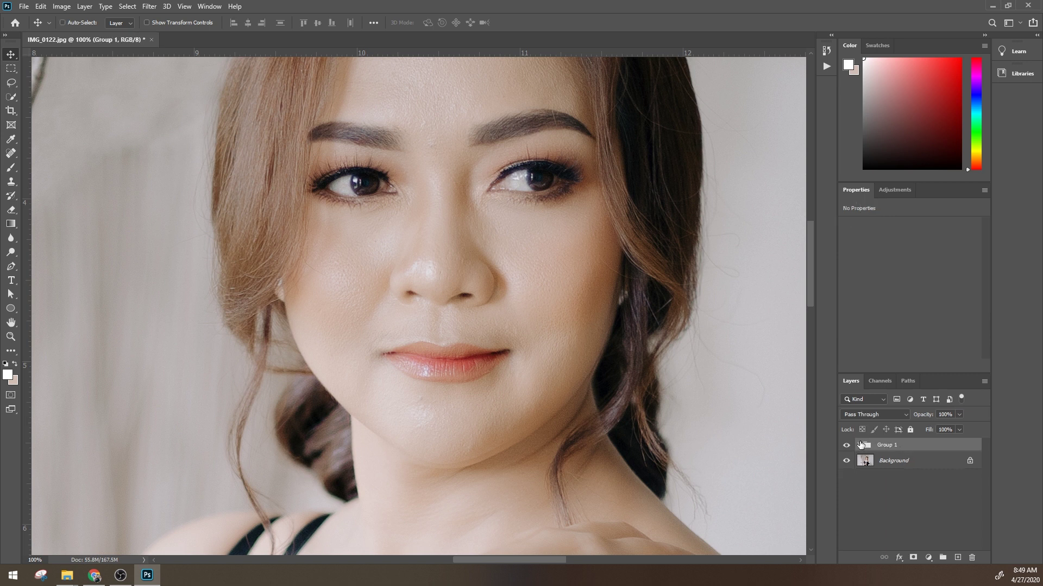
Toggle Group 1's visibility on and off to compare before and after.
left_click(859, 445)
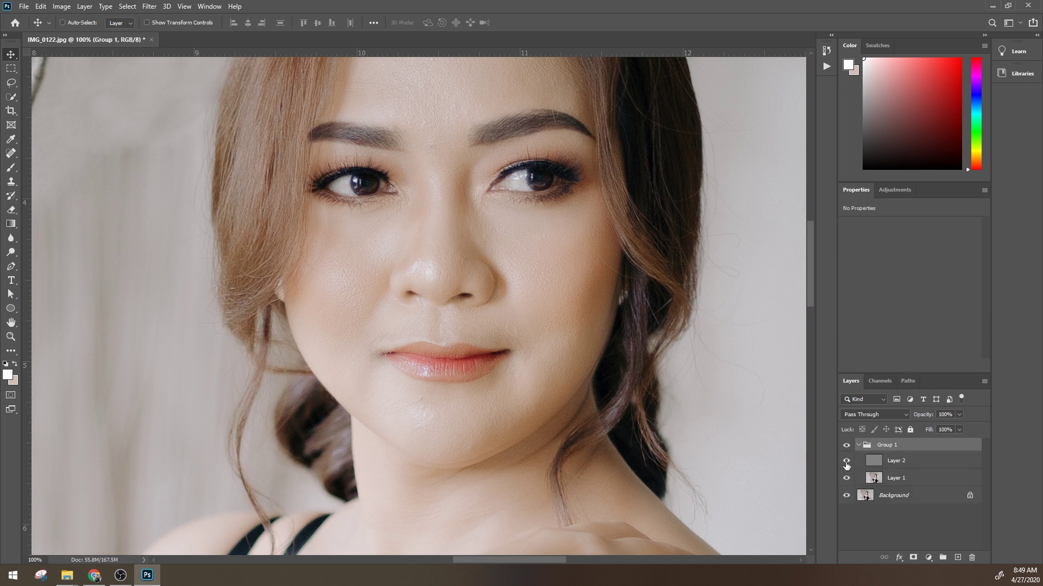
left_click(846, 445)
left_click(848, 445)
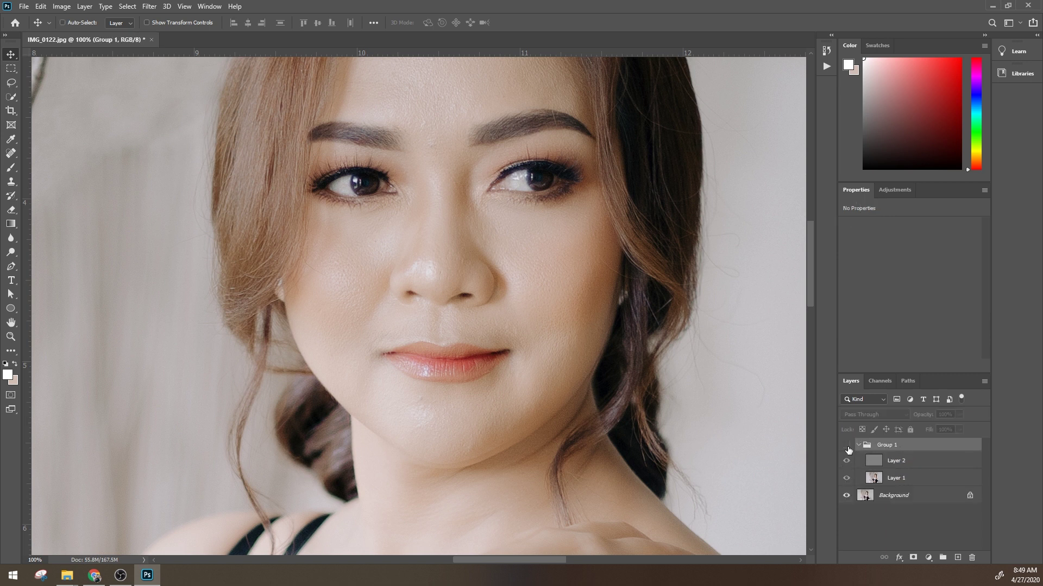
left_click(847, 445)
left_click(847, 446)
left_click(858, 445)
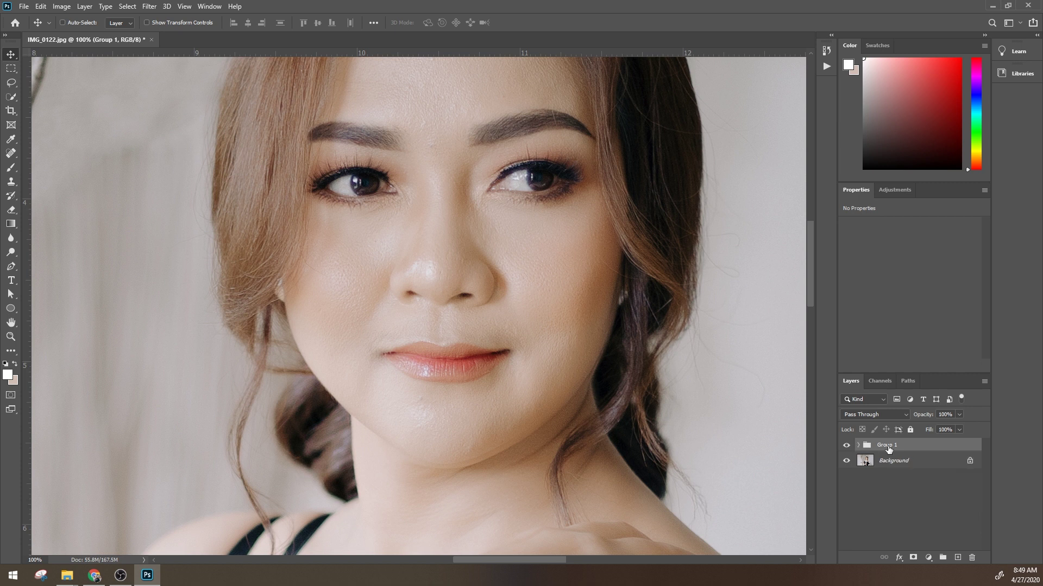
left_click(845, 445)
left_click(845, 445)
left_click(846, 445)
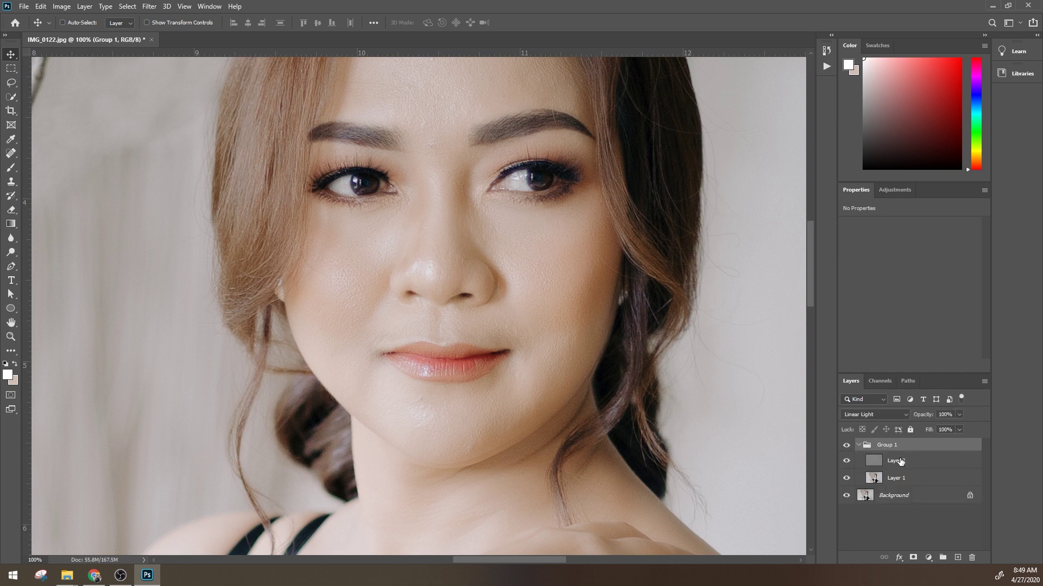
Hide the Background and Layer 2 so only the blurred Layer 1 shows.
left_click(896, 460)
left_click(902, 479)
left_click(846, 495)
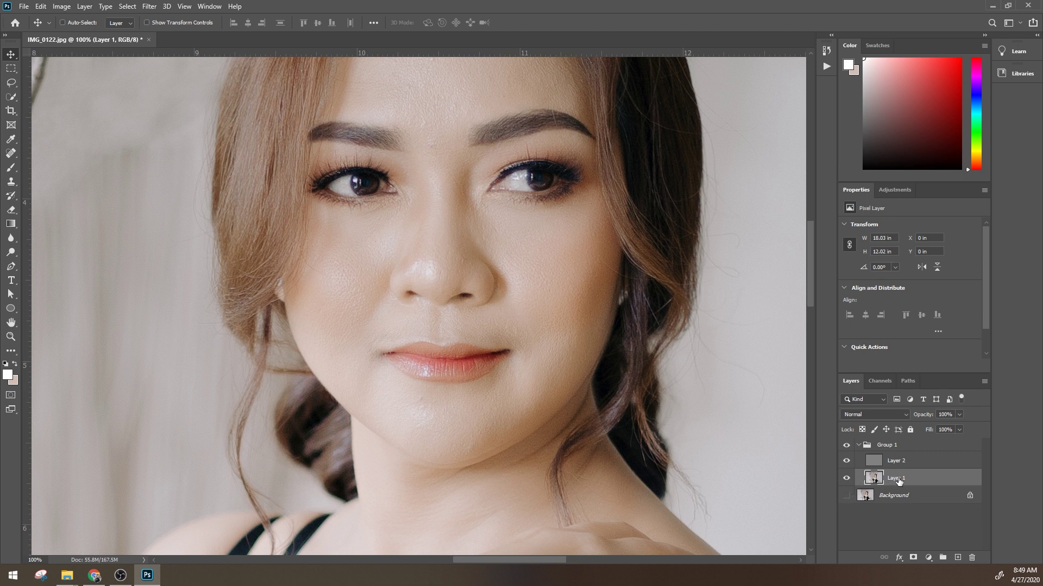
left_click(846, 462)
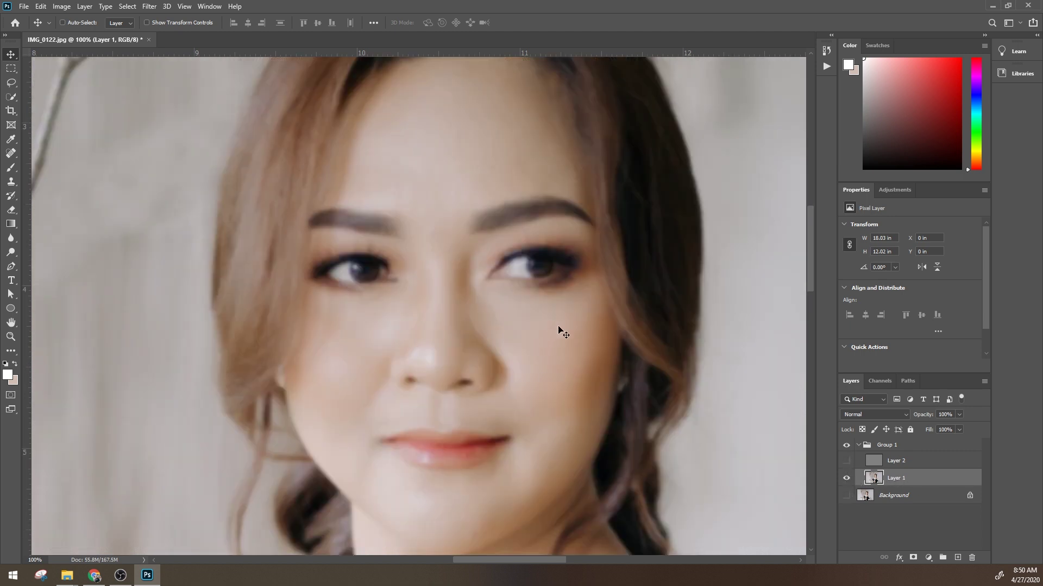
Toggle Layer 1 and Layer 2 visibility to compare the texture and blurred colour layers.
left_click(845, 479)
left_click(846, 460)
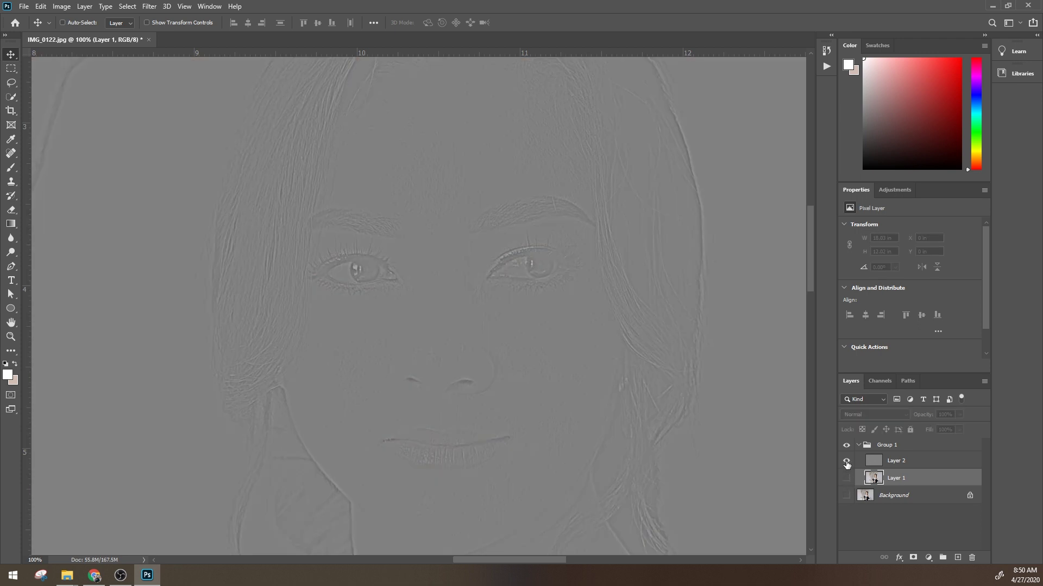
scroll(604, 348, "up", 3)
scroll(571, 379, "down", 1)
scroll(570, 379, "down", 4)
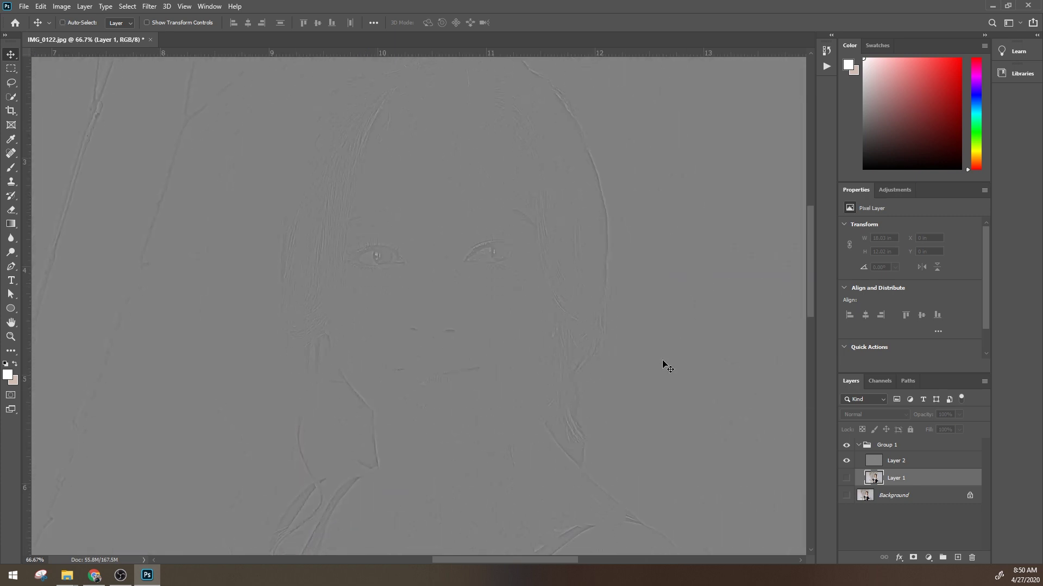
scroll(664, 365, "up", 1)
left_click(846, 478)
left_click(848, 464)
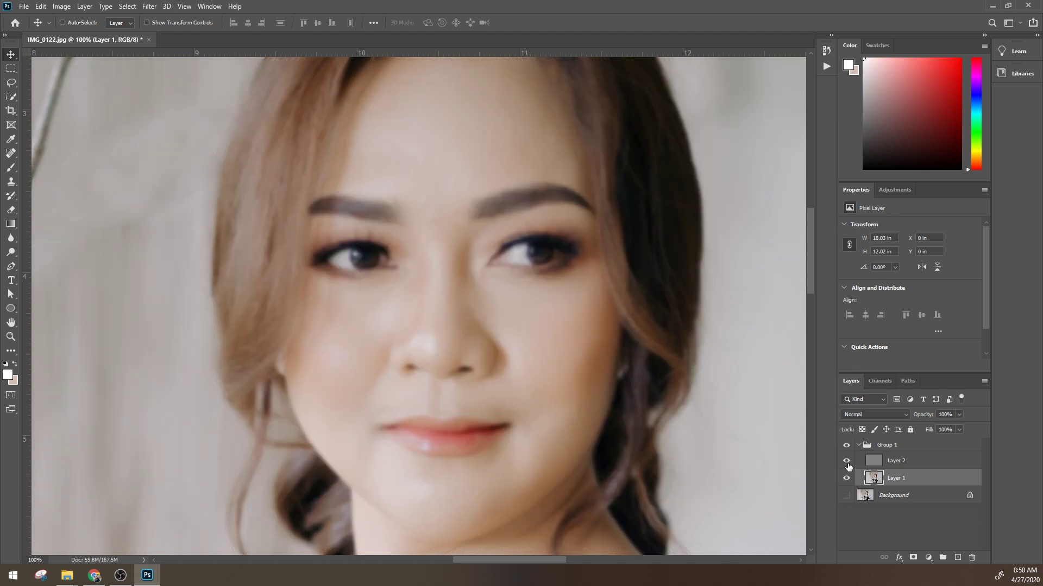
left_click(847, 463)
Zoom in on the eyes, hide Layer 2 and make Layer 1 the active layer.
left_click(891, 464)
key("ctrl+plus")
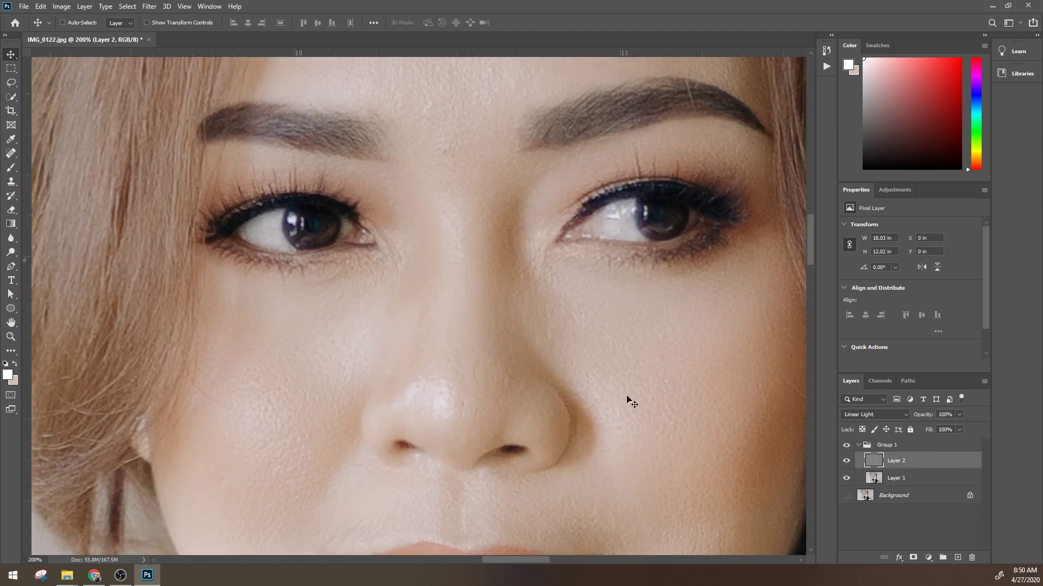
key("ctrl+minus")
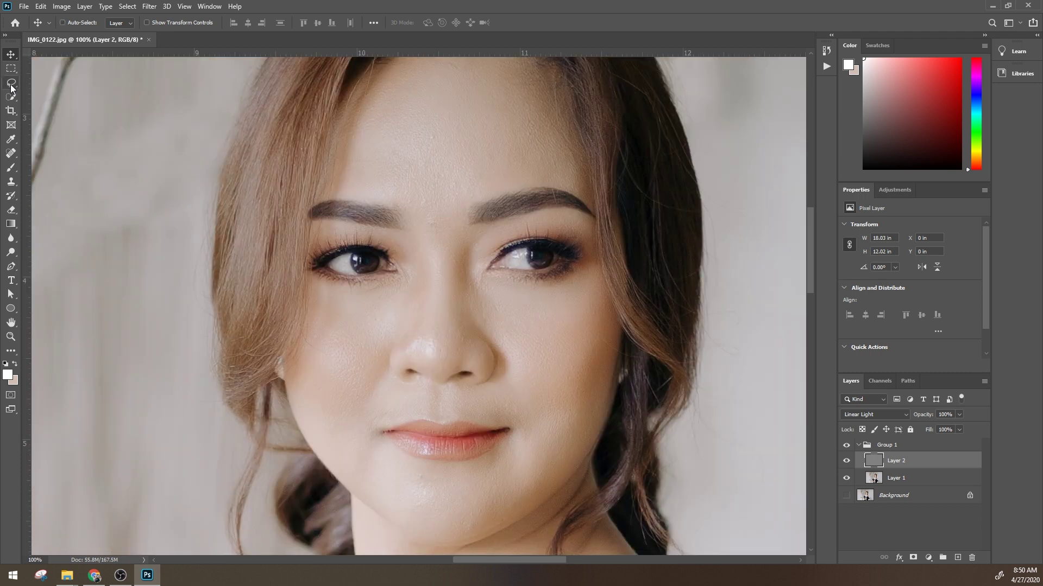
left_click(11, 86)
key("ctrl+plus")
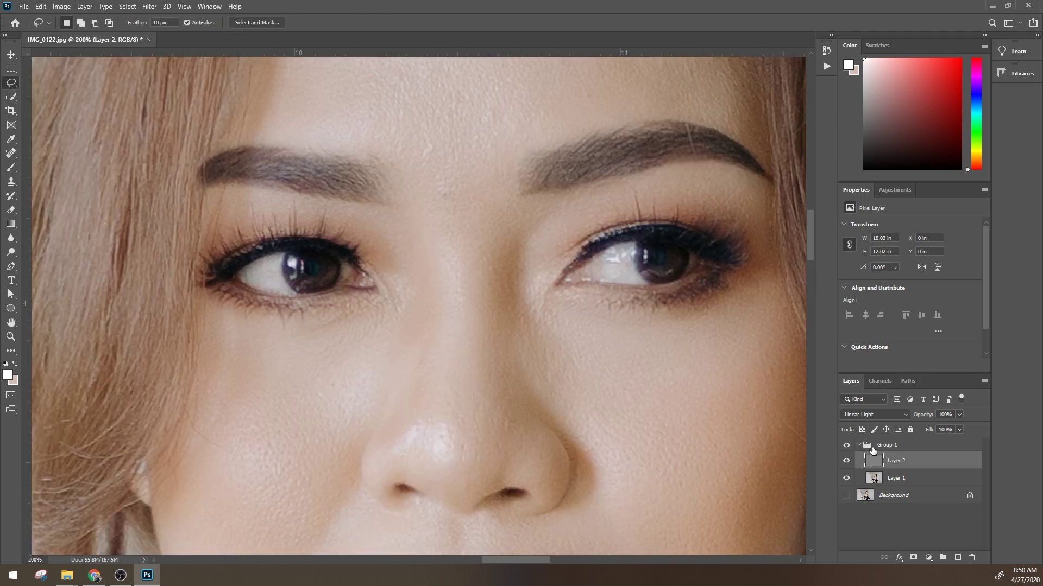
left_click(846, 460)
left_click(891, 481)
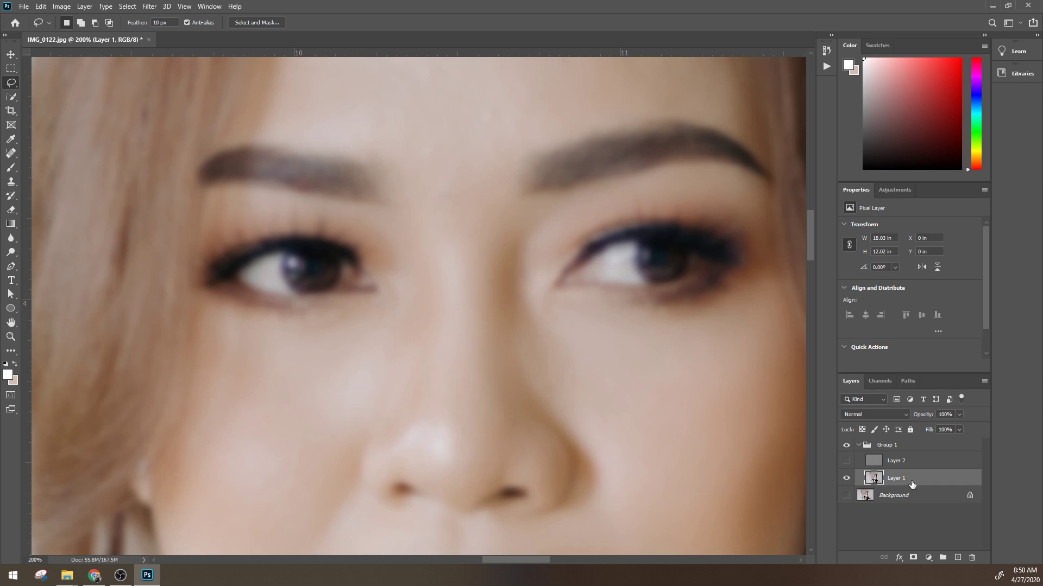
Pan toward the nose and settle on the freehand Lasso tool after checking brush variants.
left_click_drag(691, 342, 539, 313)
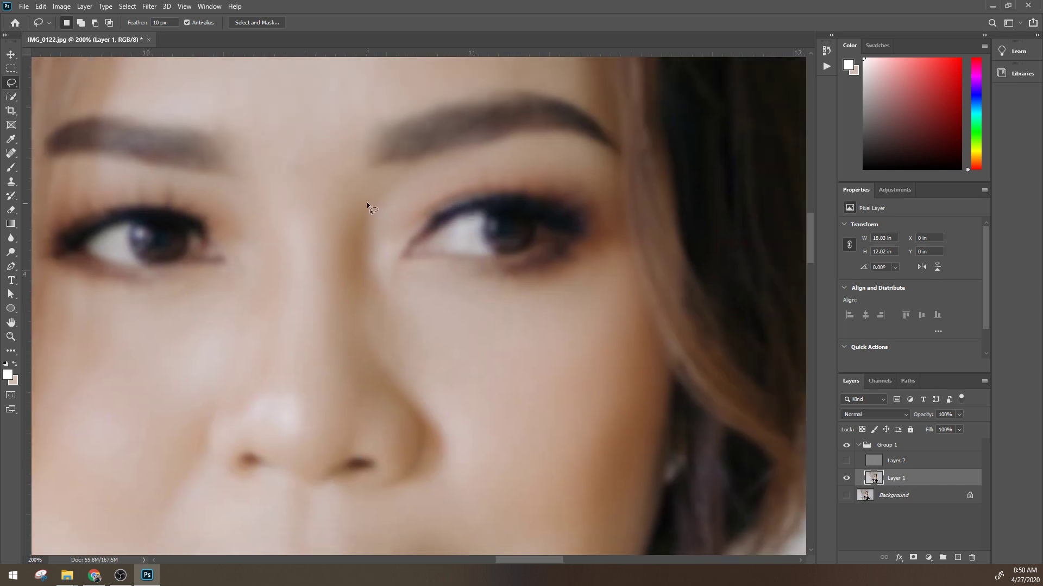
right_click(17, 83)
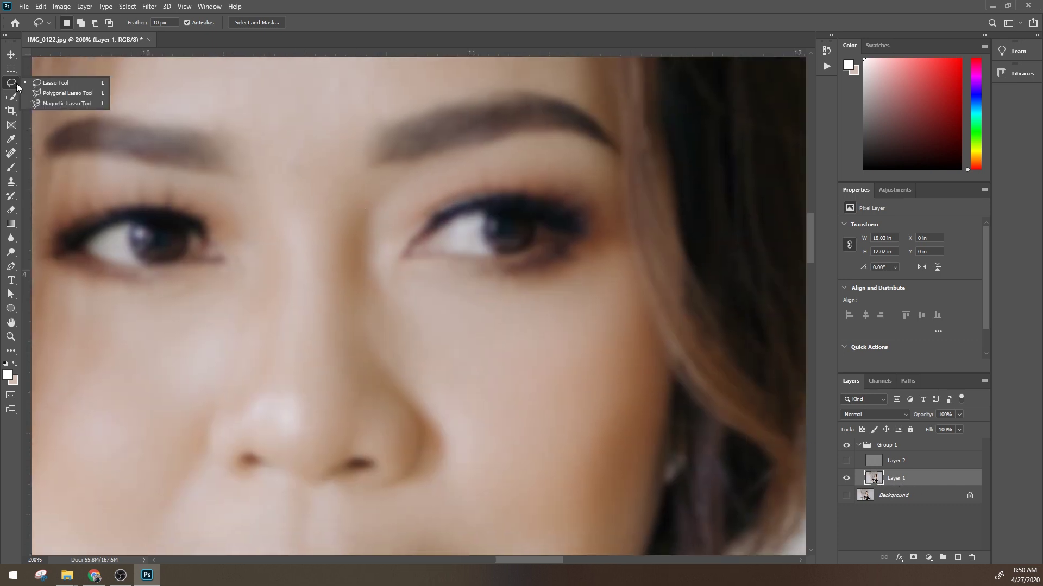
left_click(51, 86)
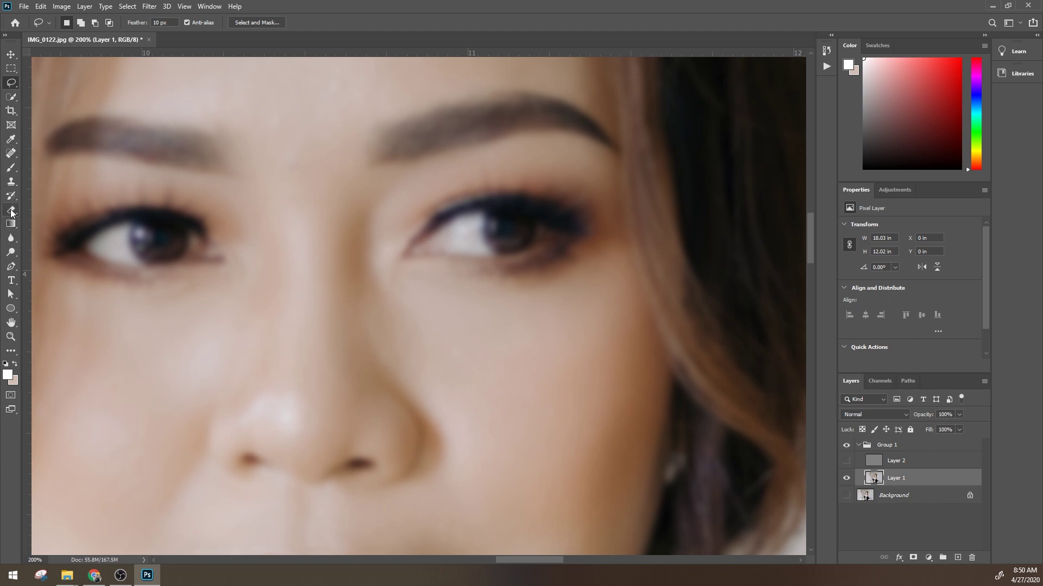
left_click(14, 171)
right_click(14, 171)
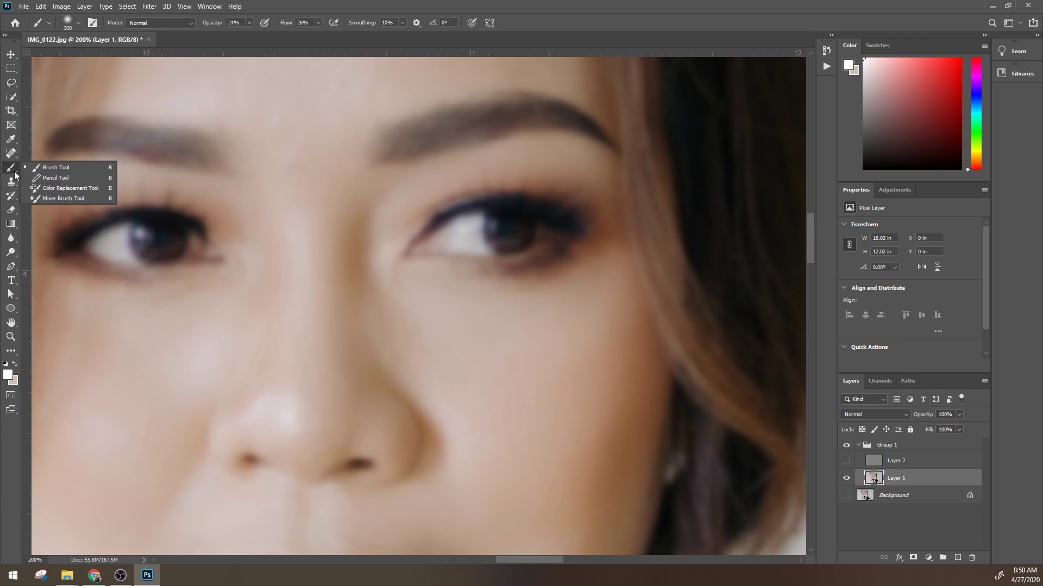
left_click(11, 168)
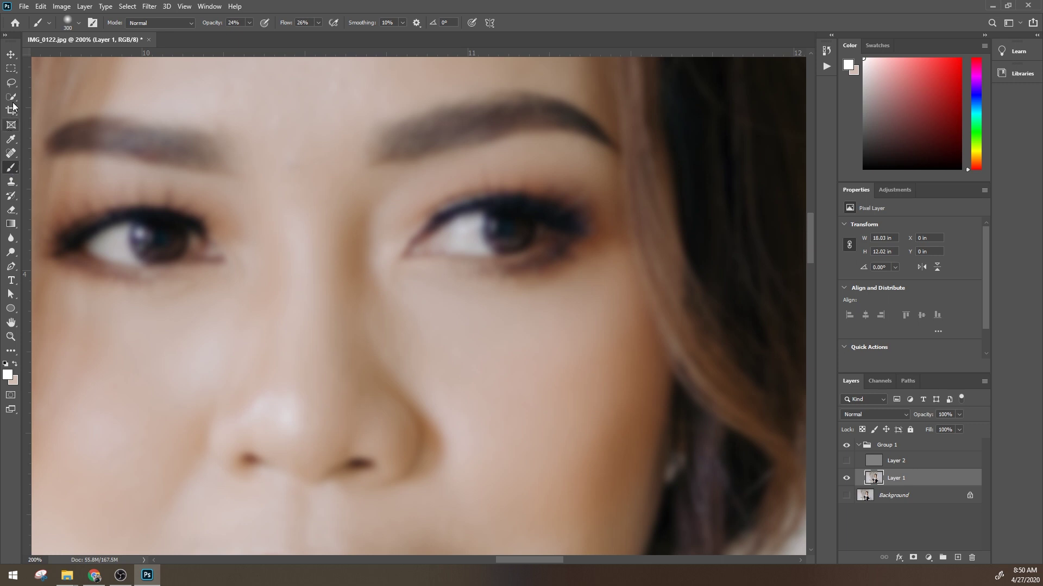
left_click(10, 82)
scroll(417, 291, "up", 1)
Blur a lasso selection along the nose bridge by about 5.8 pixels, then show Layer 2 again.
left_click_drag(330, 219, 328, 224)
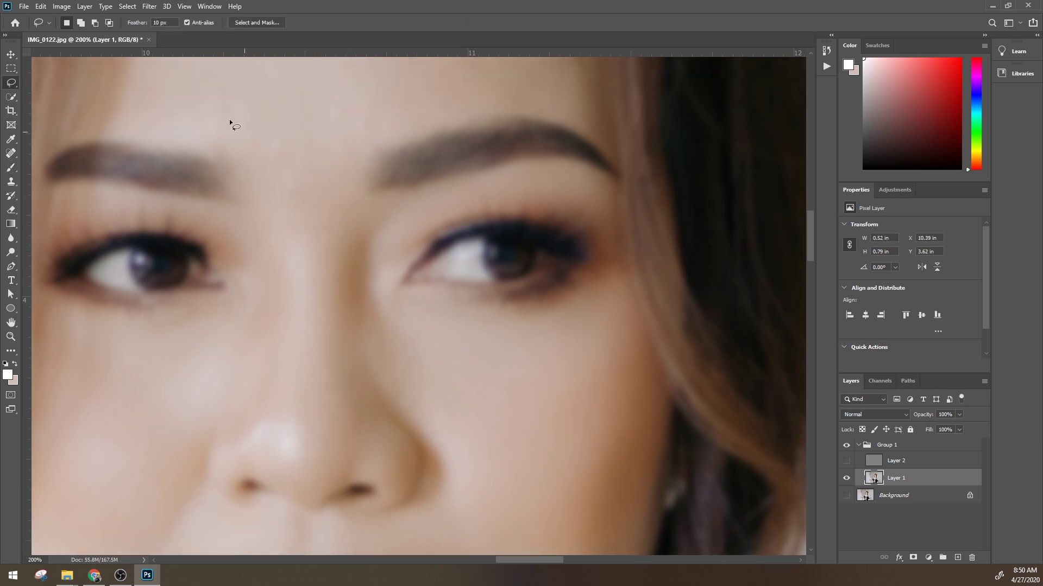
left_click(159, 22)
left_click(343, 226)
left_click_drag(396, 260, 341, 233)
key("ctrl+alt+f")
left_click_drag(623, 275, 577, 276)
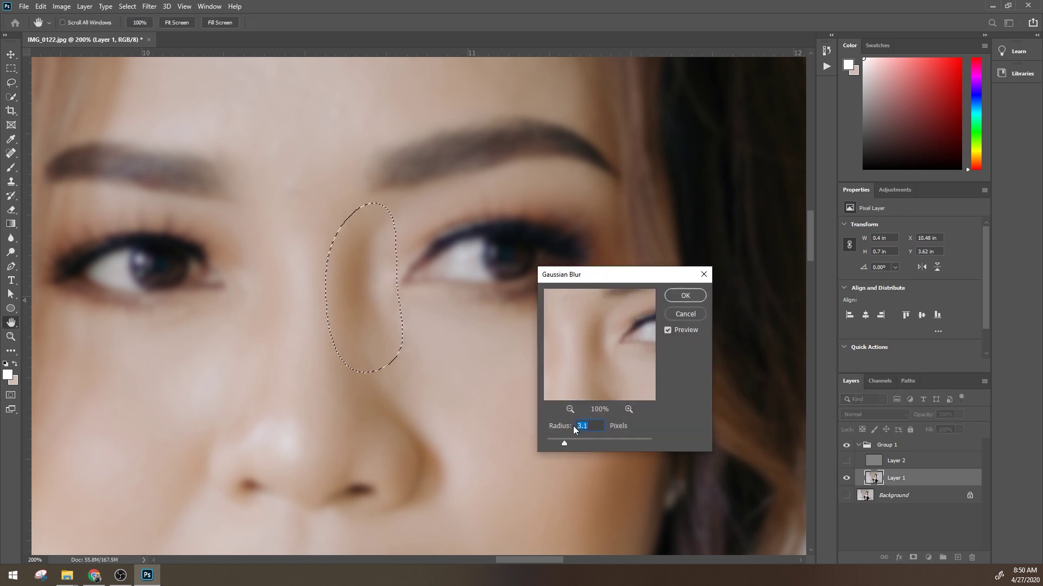
mouse_move(563, 442)
left_mouse_down()
mouse_move(582, 443)
mouse_move(546, 442)
mouse_move(579, 442)
left_mouse_up()
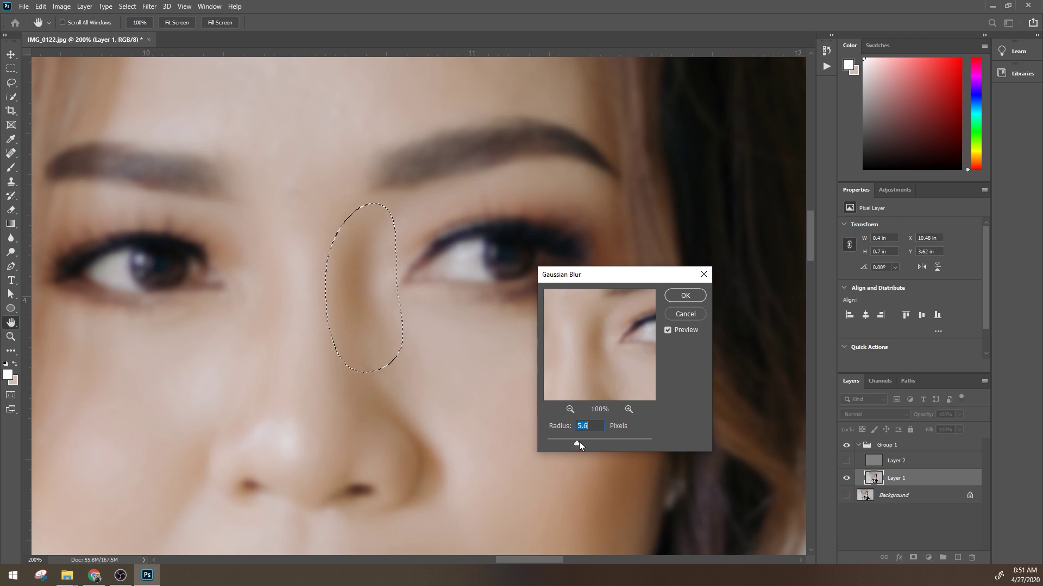
left_click(685, 296)
key("l")
key("ctrl+d")
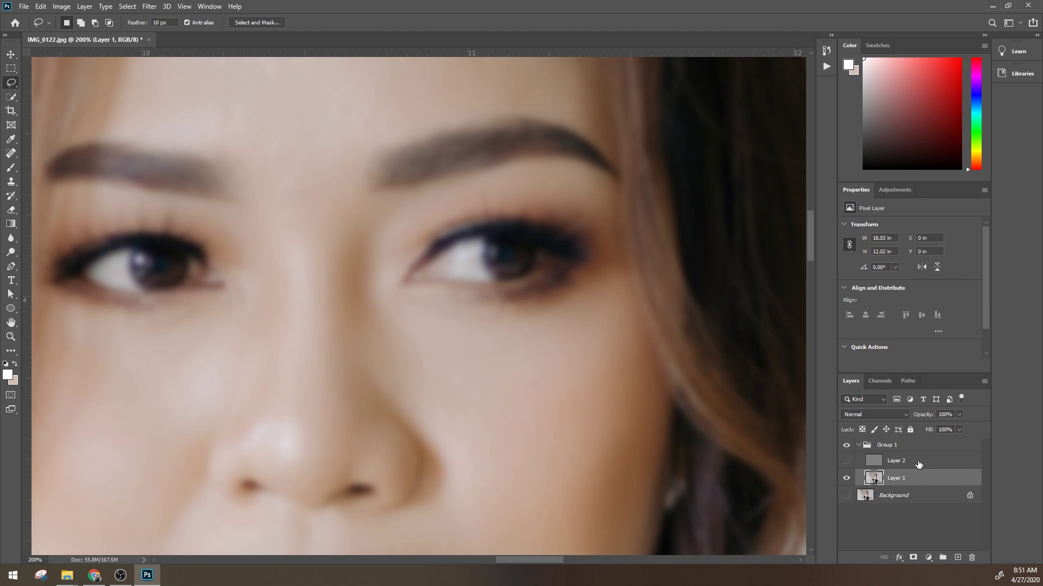
left_click(846, 461)
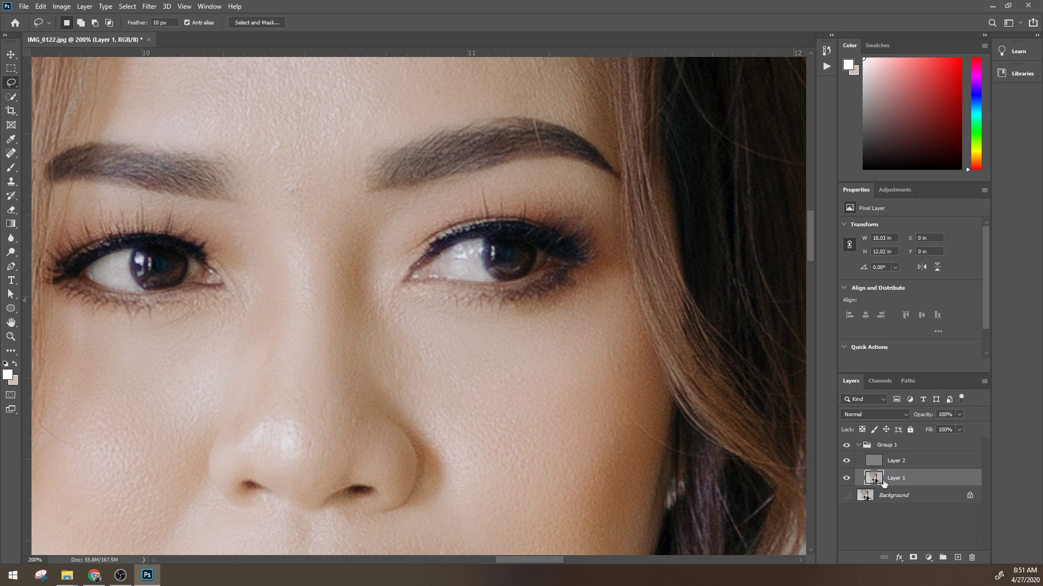
Lasso the right cheek down the jawline and soften it with a Gaussian Blur.
scroll(451, 329, "down", 2)
scroll(451, 329, "down", 3)
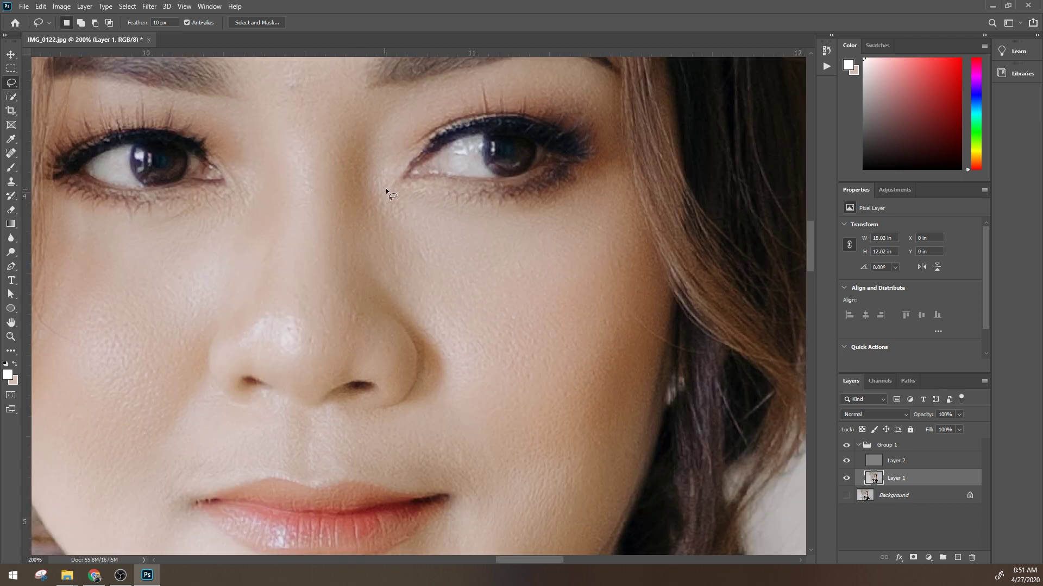
scroll(605, 342, "down", 2)
scroll(578, 333, "down", 1)
scroll(571, 240, "up", 1)
left_click_drag(646, 270, 524, 438)
left_click_drag(462, 315, 591, 137)
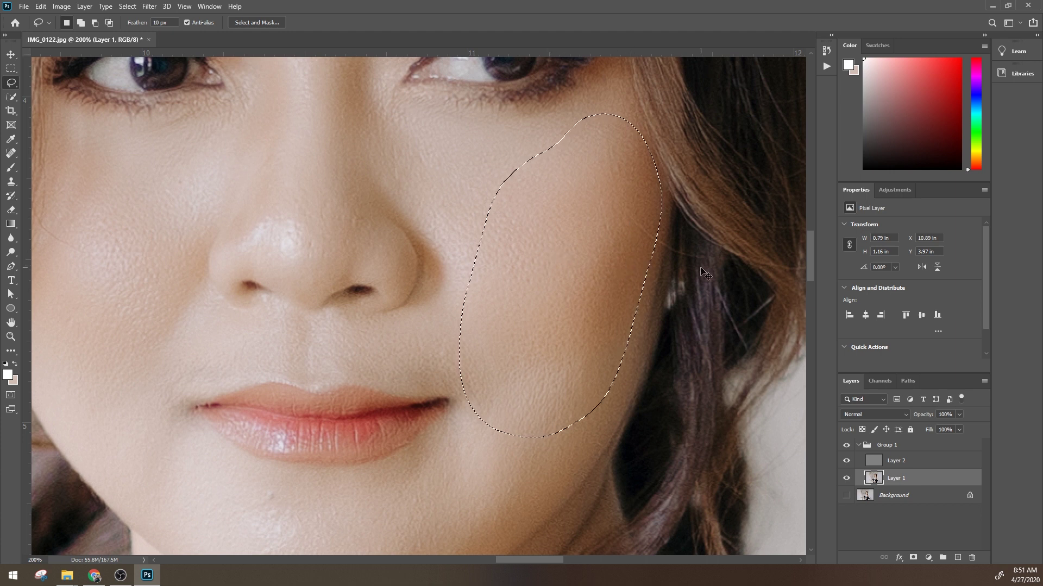
key("ctrl+alt+f")
left_click_drag(719, 284, 784, 281)
mouse_move(733, 444)
left_mouse_down()
mouse_move(692, 442)
mouse_move(746, 441)
left_mouse_up()
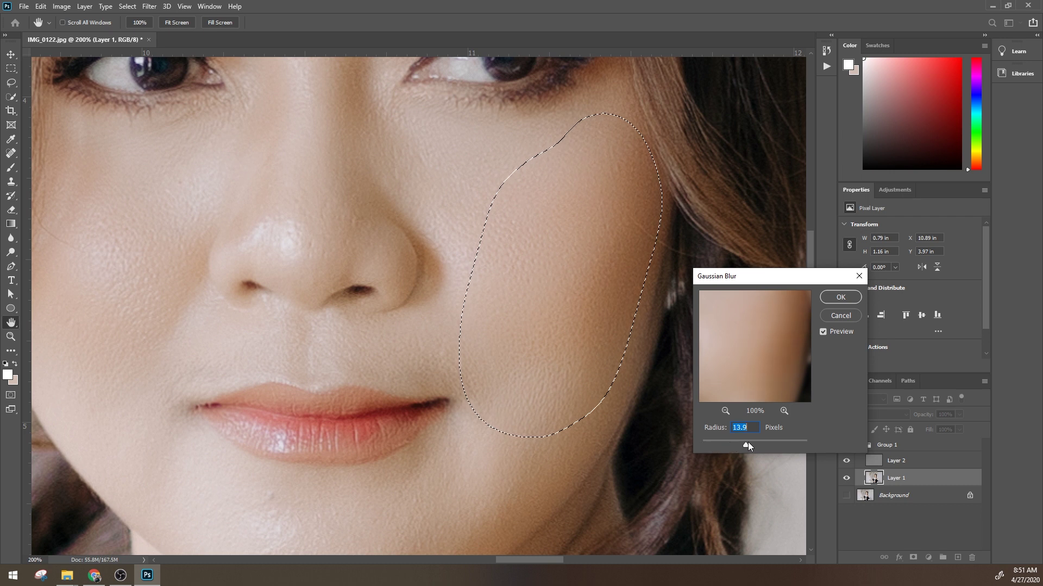
left_click(840, 297)
key("ctrl+d")
Blur the skin beside the nostril with a 4.8-pixel Gaussian Blur.
left_click_drag(423, 341, 628, 326)
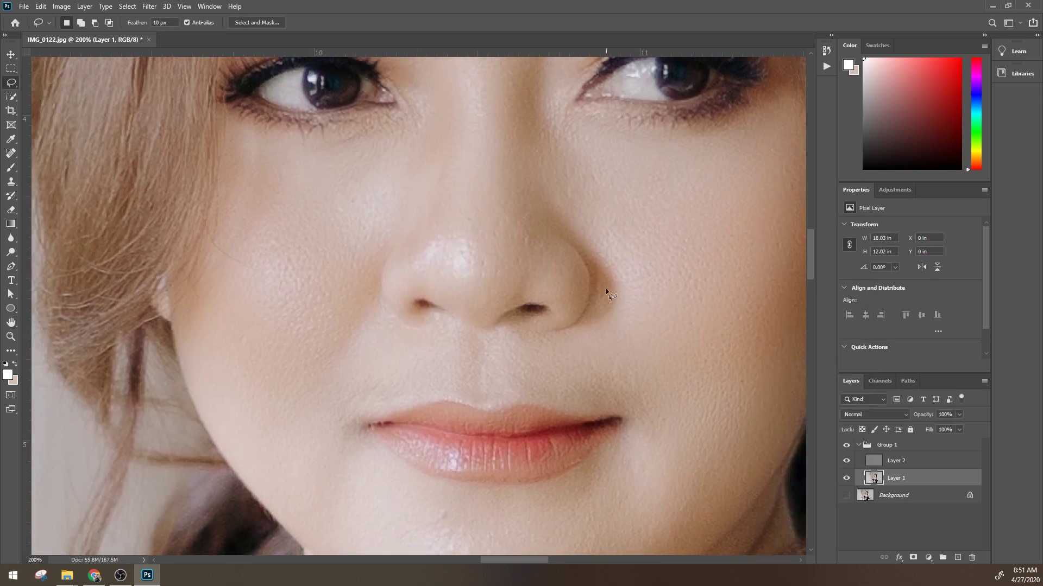
left_click_drag(632, 323, 570, 220)
key("ctrl+alt+f")
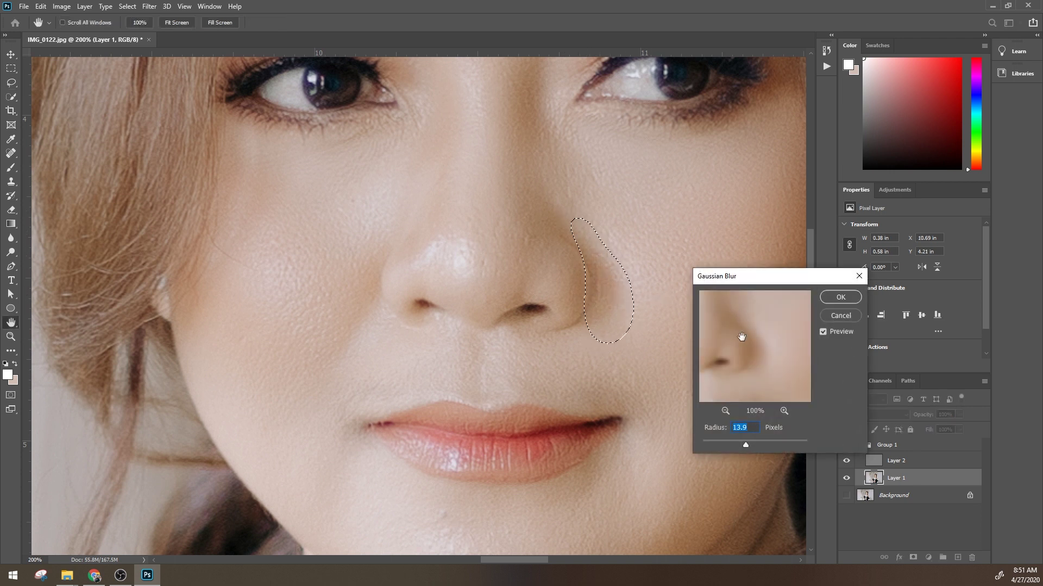
left_click_drag(729, 442, 717, 446)
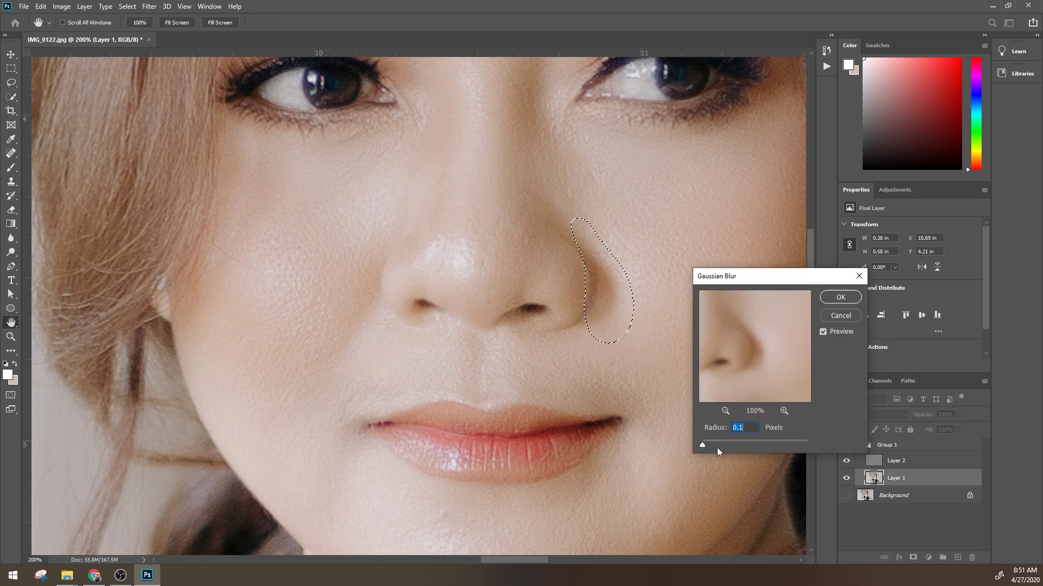
left_click(843, 298)
key("ctrl+d")
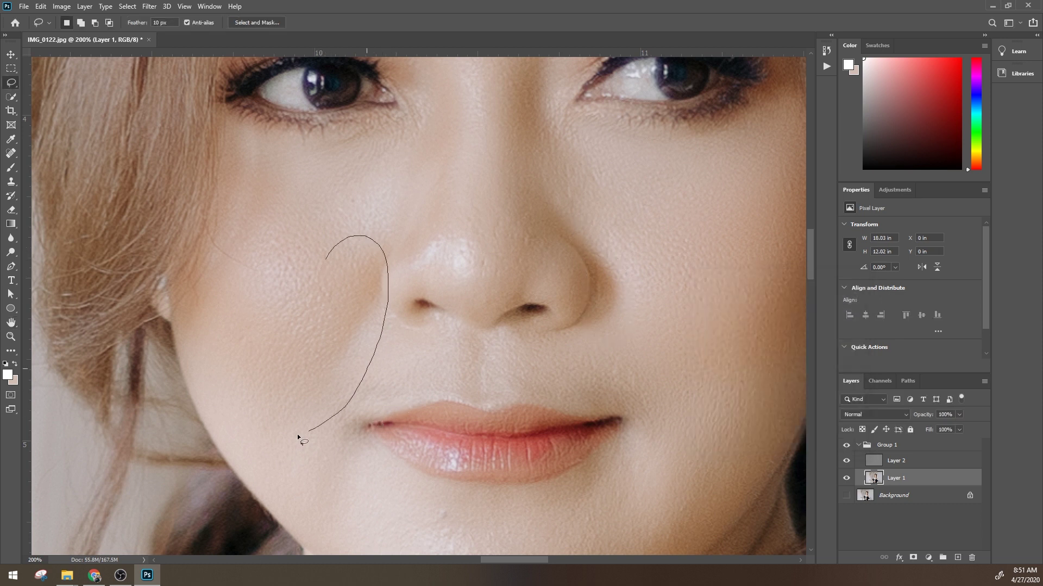
Blur a left cheek patch and the upper cheek below the eye at 12.5 pixels.
left_click_drag(380, 248, 326, 245)
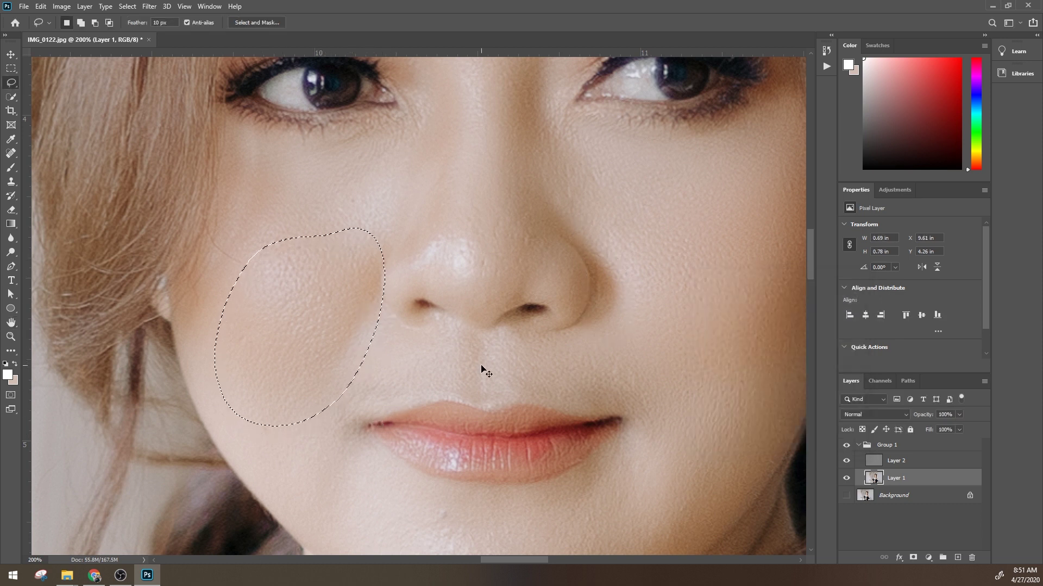
key("ctrl+alt+f")
left_click_drag(729, 445, 745, 444)
left_click(847, 298)
key("ctrl+d")
scroll(484, 308, "up", 2)
mouse_move(300, 232)
left_mouse_down()
mouse_move(435, 302)
mouse_move(284, 291)
left_mouse_up()
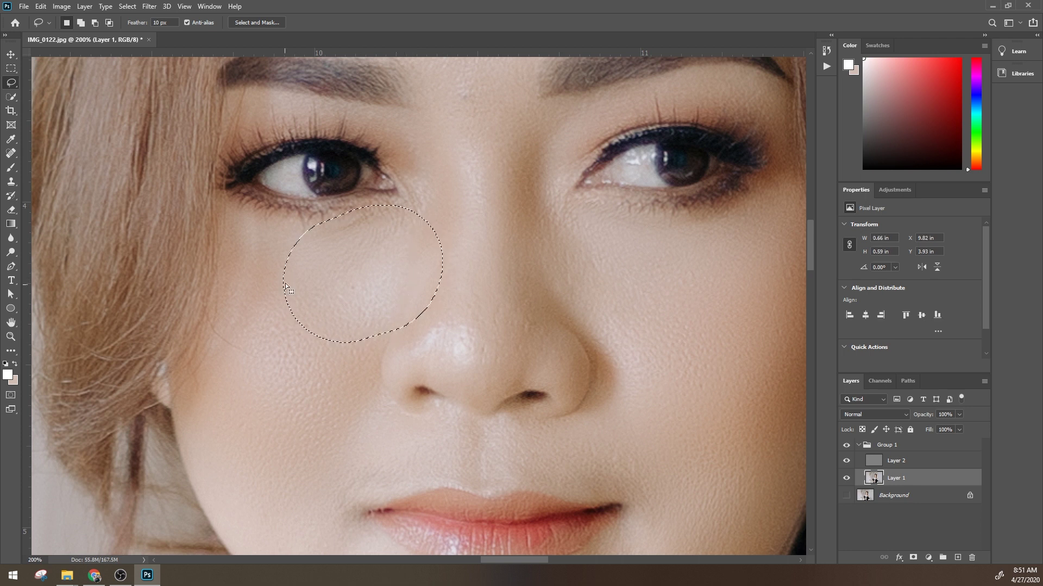
key("ctrl+alt+f")
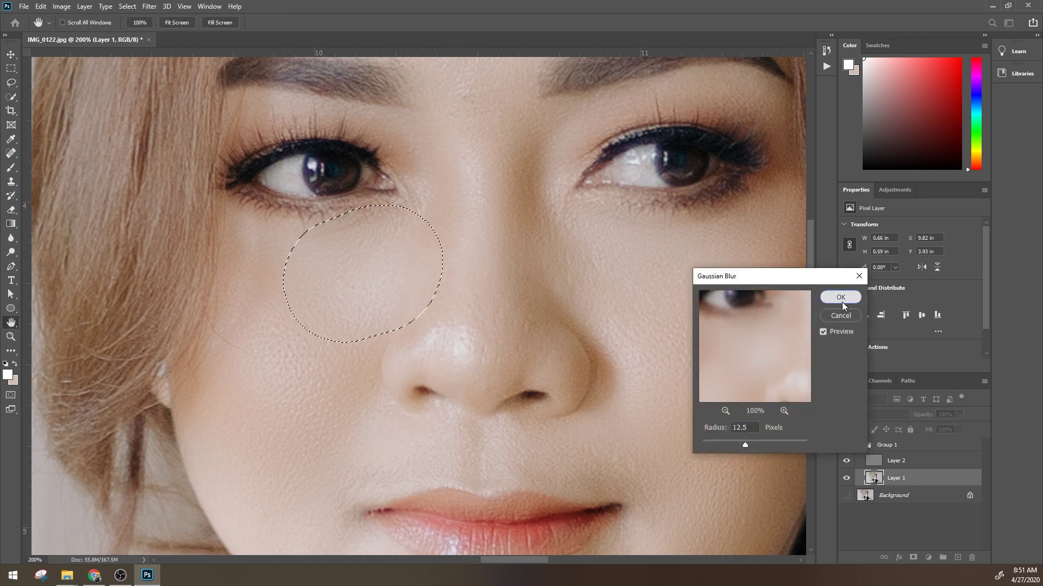
left_click(840, 297)
key("ctrl+d")
Blur the nose bridge selection with the same Gaussian Blur and deselect.
scroll(534, 237, "up", 1)
scroll(467, 191, "up", 2)
left_click_drag(452, 159, 449, 163)
key("ctrl+alt+f")
left_click(840, 297)
scroll(549, 276, "up", 1)
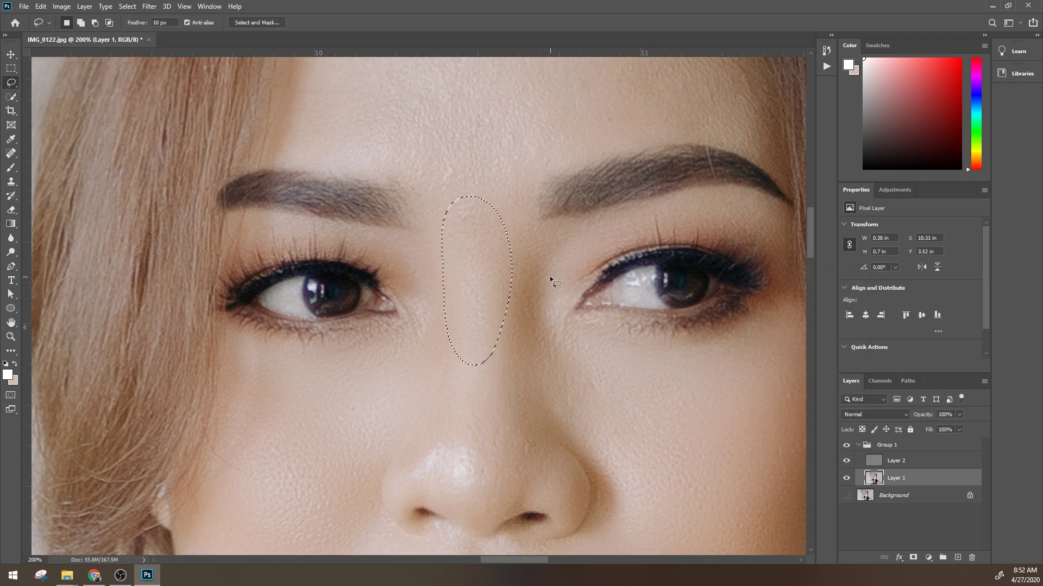
scroll(549, 276, "up", 2)
key("ctrl+d")
scroll(549, 276, "up", 1)
scroll(561, 286, "up", 1)
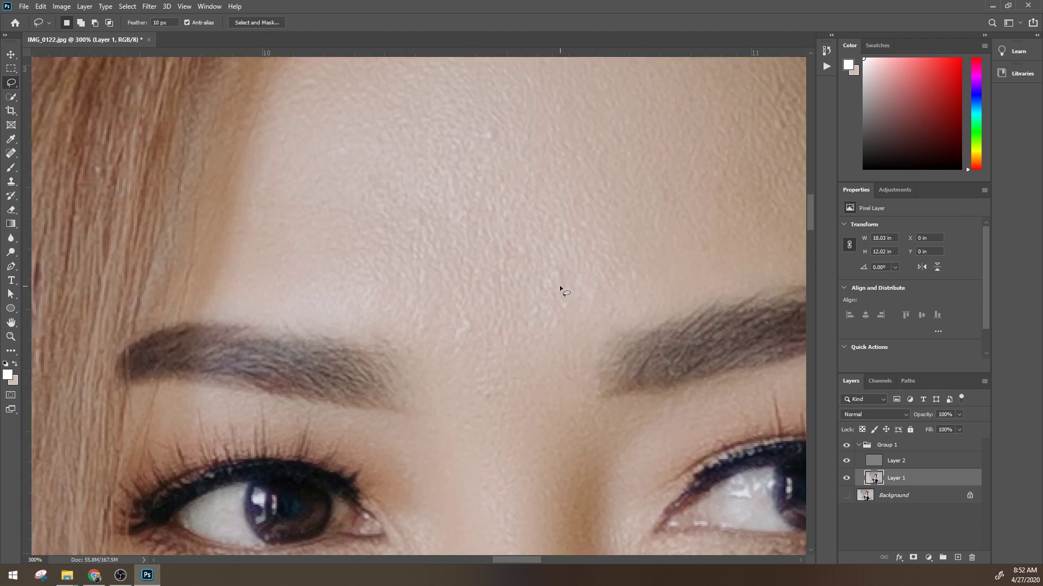
Set up the Clone Stamp on Layer 2, sampling Current Layer, with an 18-pixel brush.
scroll(543, 290, "up", 1)
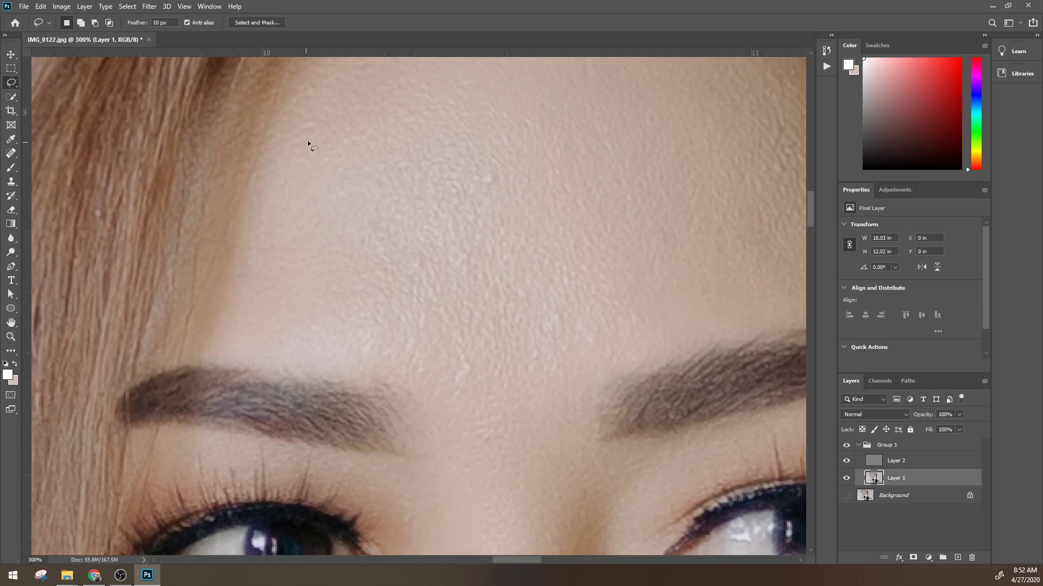
key("s")
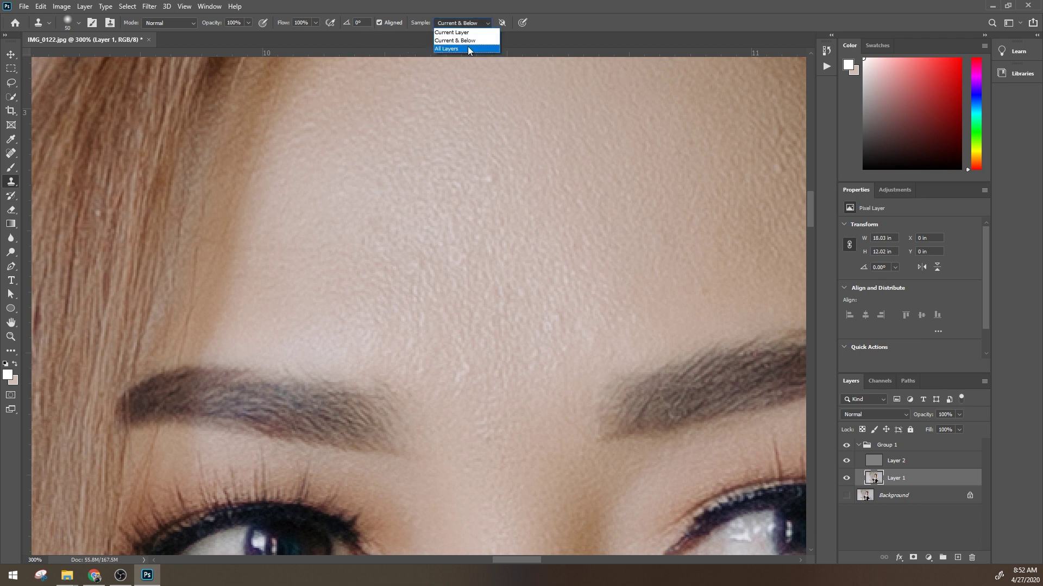
left_click(451, 32)
left_click(906, 462)
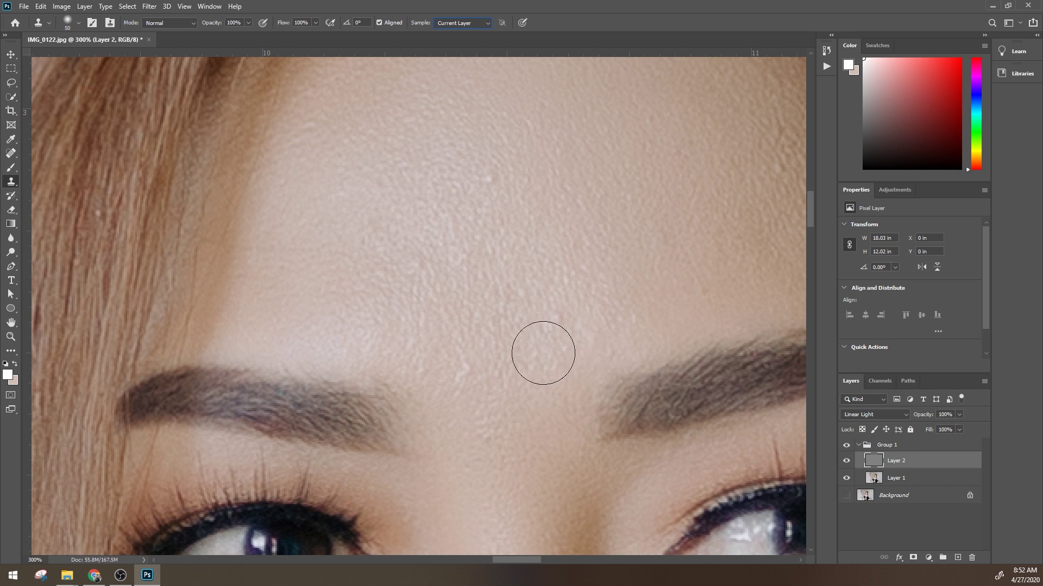
left_click(847, 478)
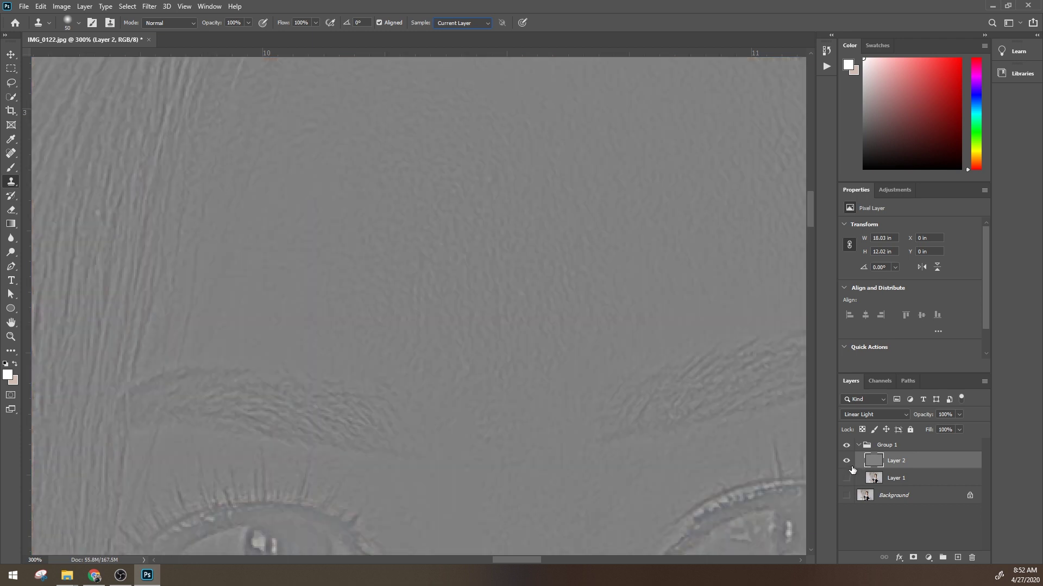
left_click(846, 461)
right_click(503, 189)
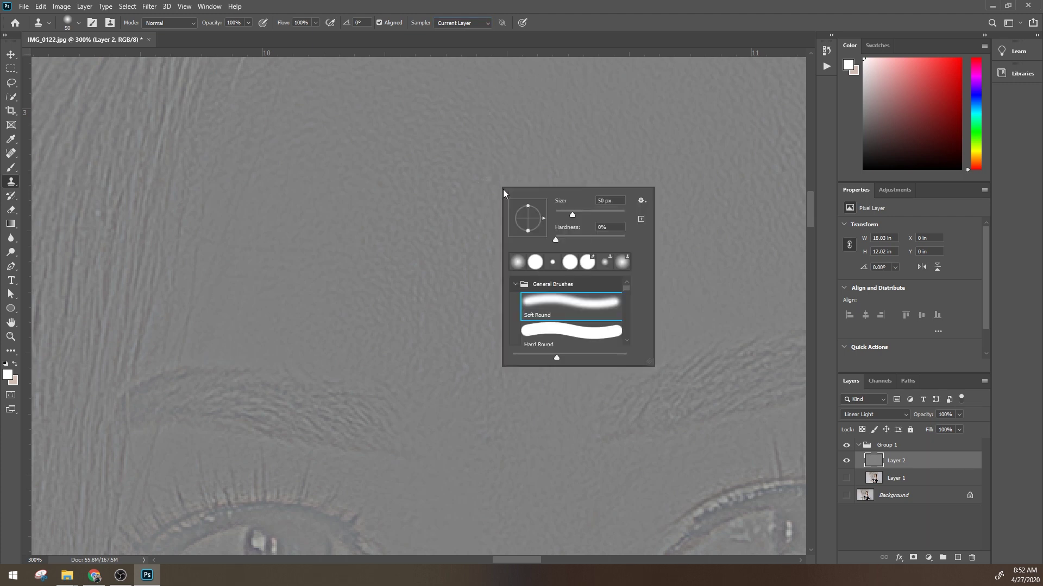
left_click_drag(580, 217, 564, 216)
key("Return")
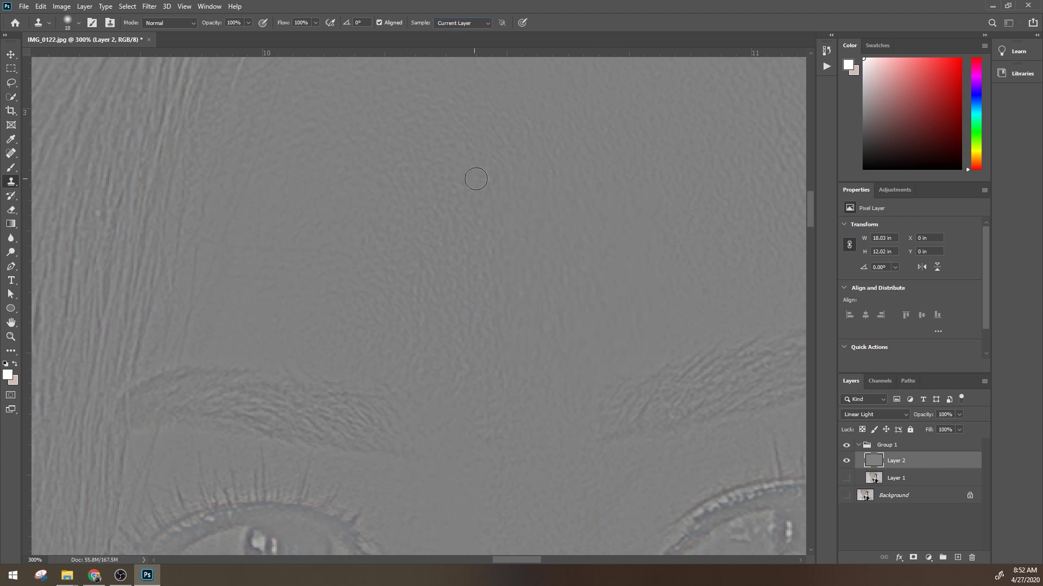
Sample clean forehead texture and clone it over the upper and left forehead spots.
left_click(513, 142, "alt")
left_click(847, 478)
left_click(845, 461)
left_click(846, 461)
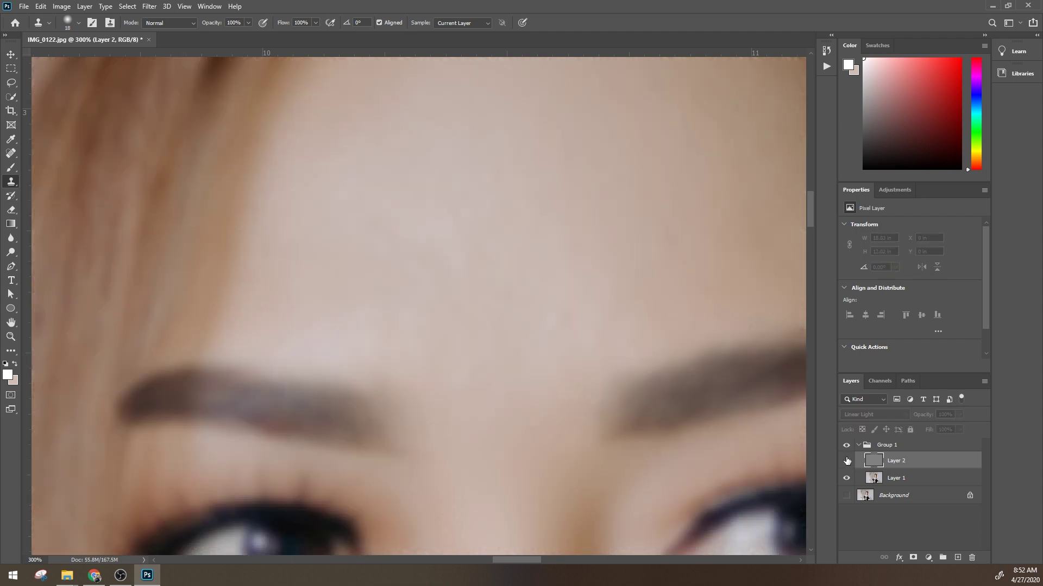
left_click(847, 461)
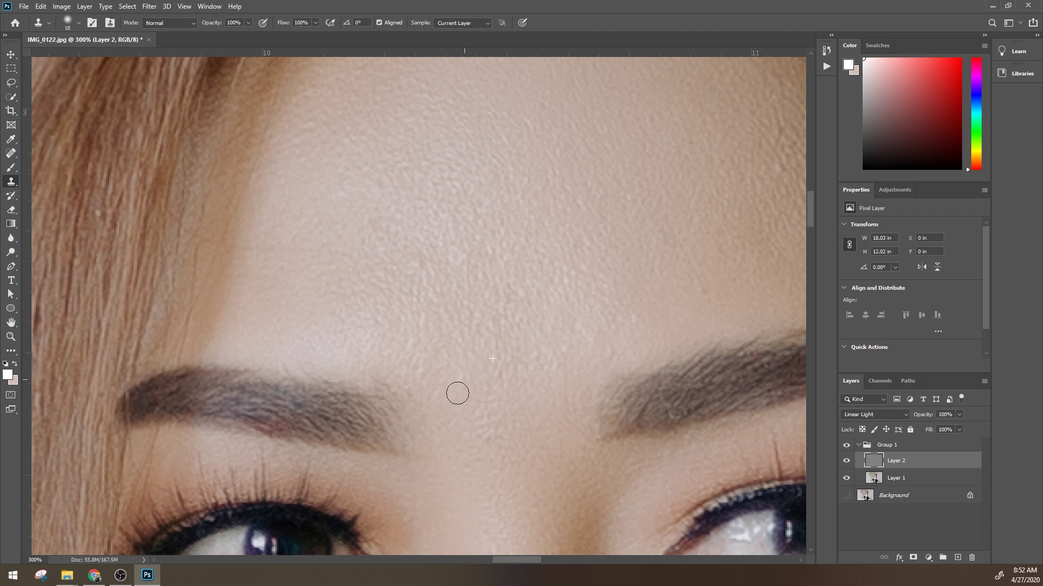
scroll(563, 346, "down", 1)
scroll(548, 310, "down", 1)
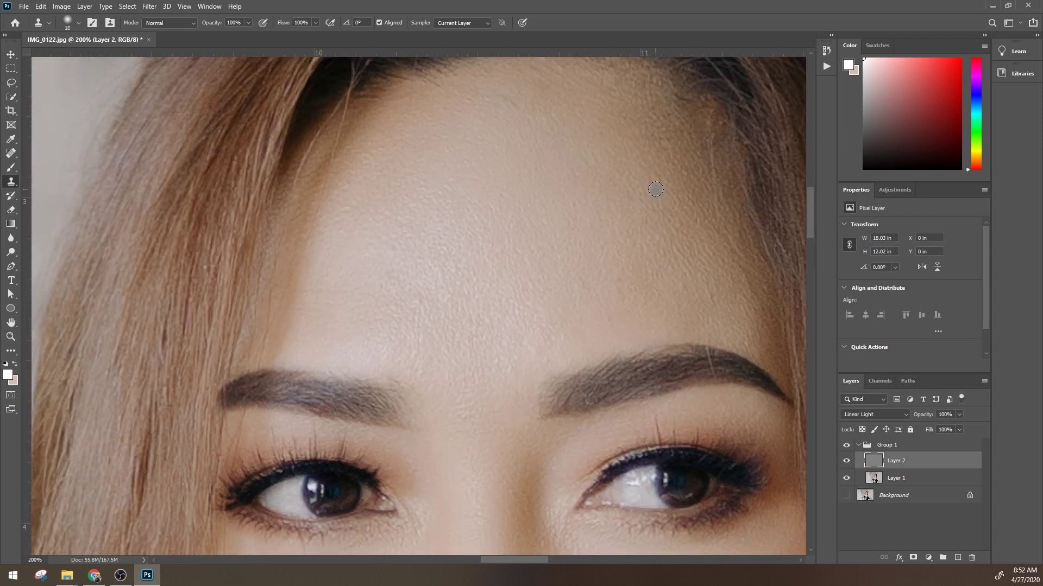
scroll(678, 243, "up", 1)
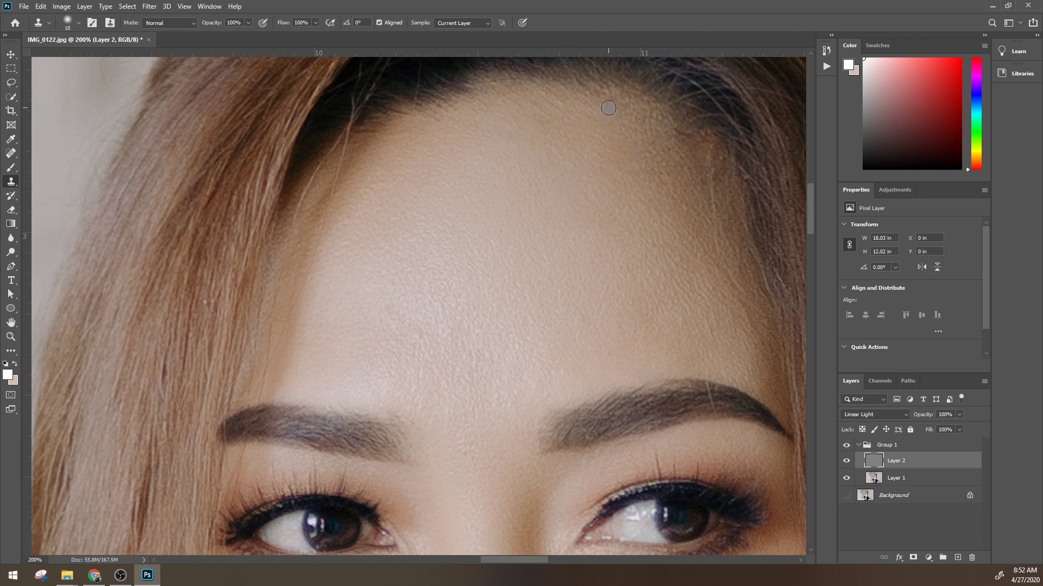
mouse_move(548, 140)
left_mouse_down()
mouse_move(552, 156)
mouse_move(505, 138)
mouse_move(506, 127)
left_mouse_up()
scroll(535, 233, "down", 1)
mouse_move(426, 306)
left_mouse_down()
mouse_move(434, 296)
mouse_move(407, 295)
mouse_move(424, 256)
mouse_move(381, 292)
left_mouse_up()
Clone clean skin over the chin blemishes, then hide Layer 1 to inspect the texture.
scroll(500, 326, "down", 2)
scroll(507, 342, "down", 3)
scroll(623, 400, "down", 2)
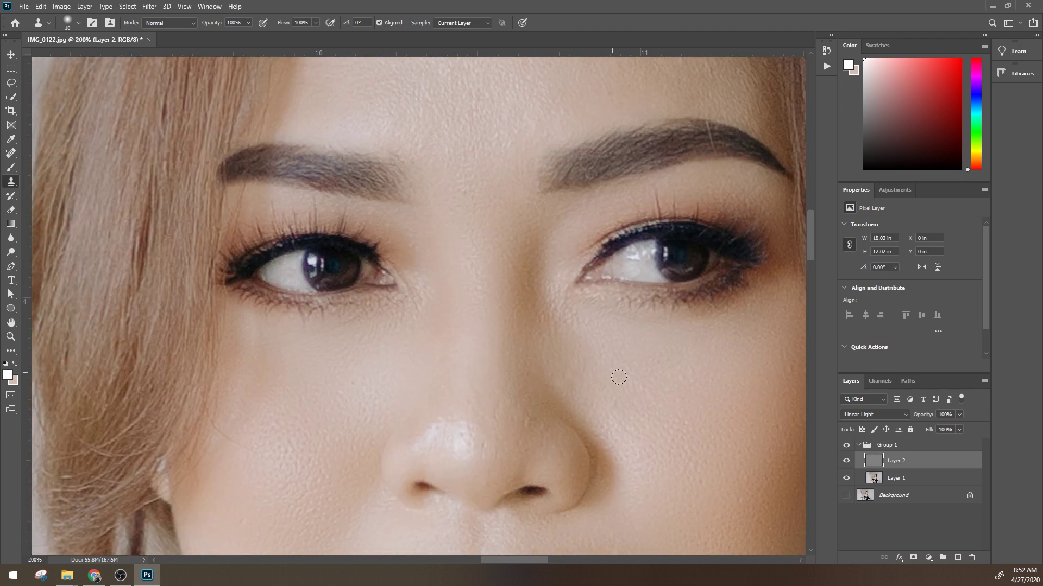
scroll(676, 402, "down", 2)
scroll(687, 339, "down", 2)
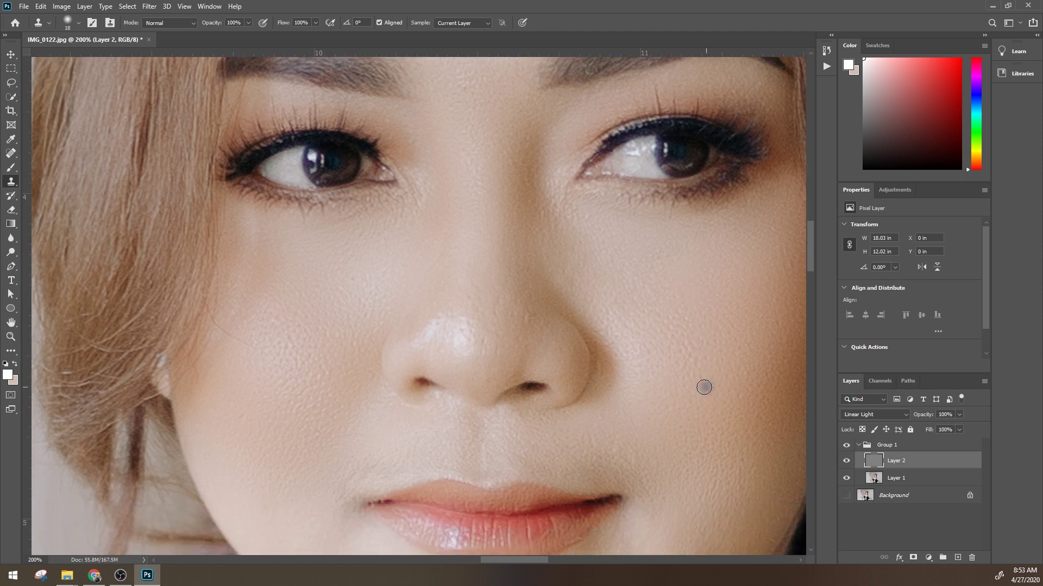
scroll(635, 319, "down", 3)
scroll(640, 326, "down", 3)
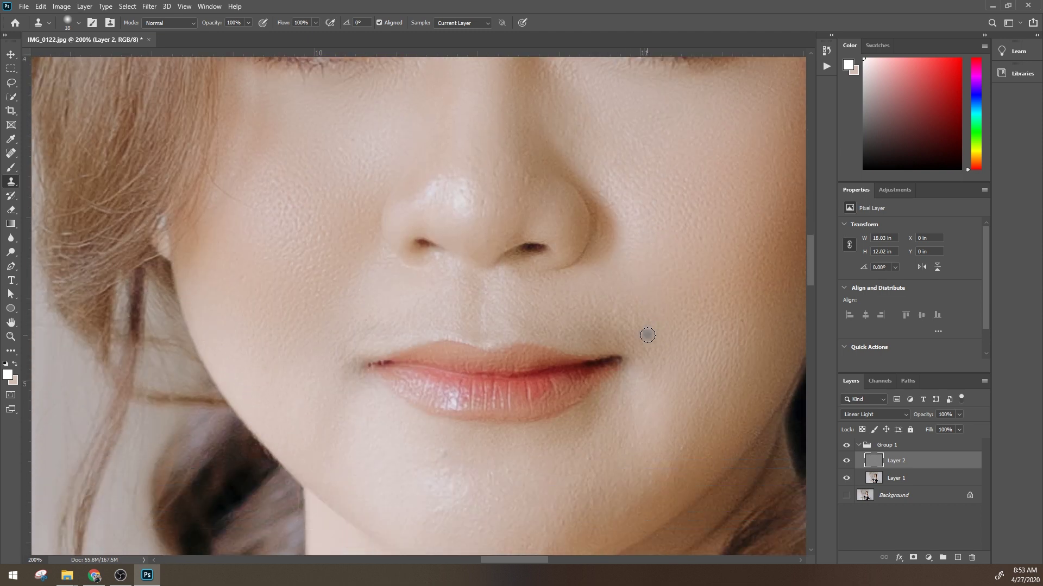
scroll(647, 333, "down", 2)
left_click(465, 406, "alt")
left_click(453, 428)
mouse_move(452, 428)
left_mouse_down()
mouse_move(443, 458)
mouse_move(568, 444)
left_mouse_up()
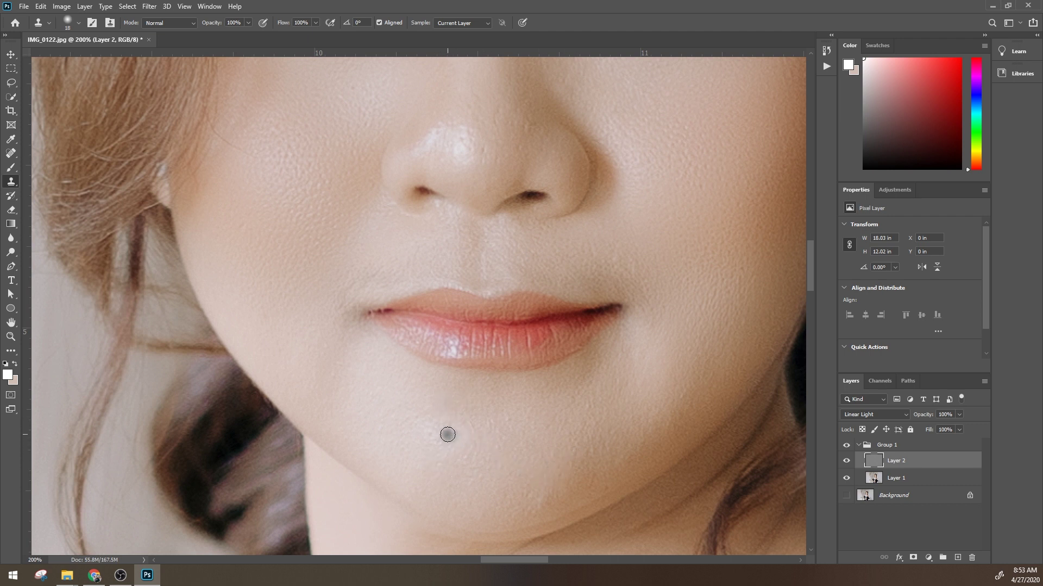
scroll(666, 407, "down", 1)
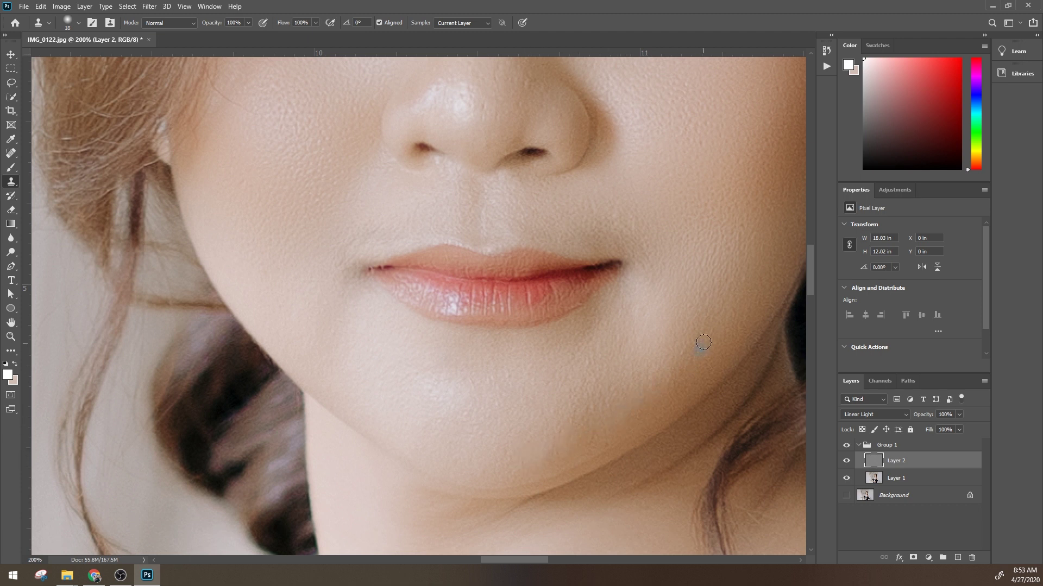
left_click(690, 367)
scroll(650, 342, "down", 4)
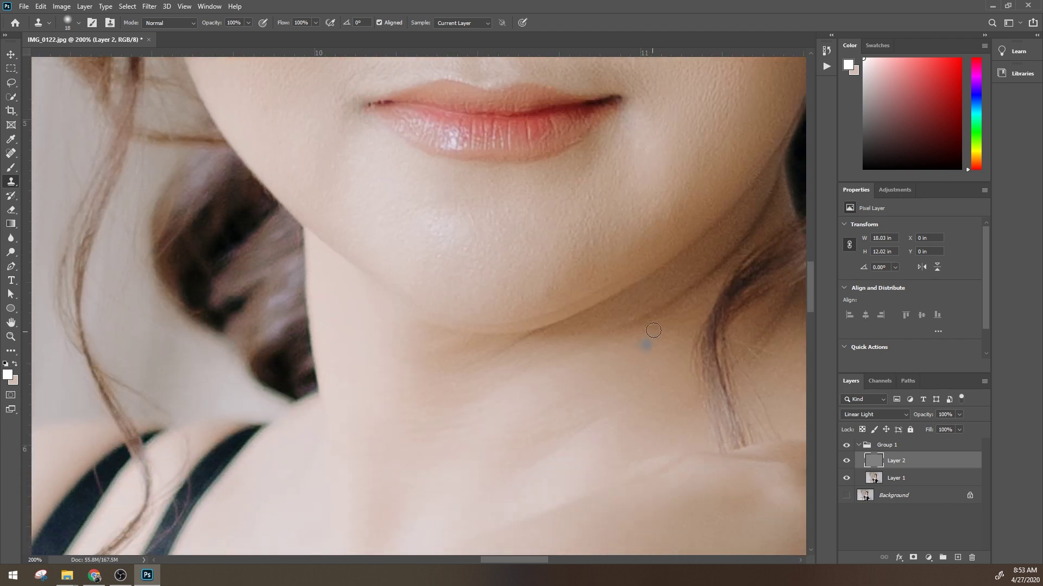
left_click_drag(698, 344, 455, 342)
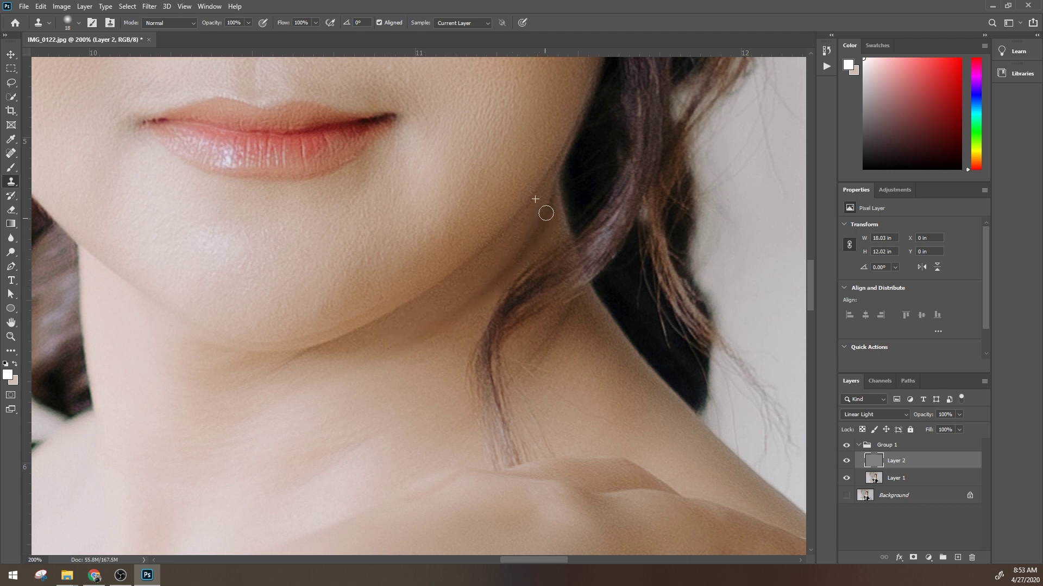
left_click(845, 479)
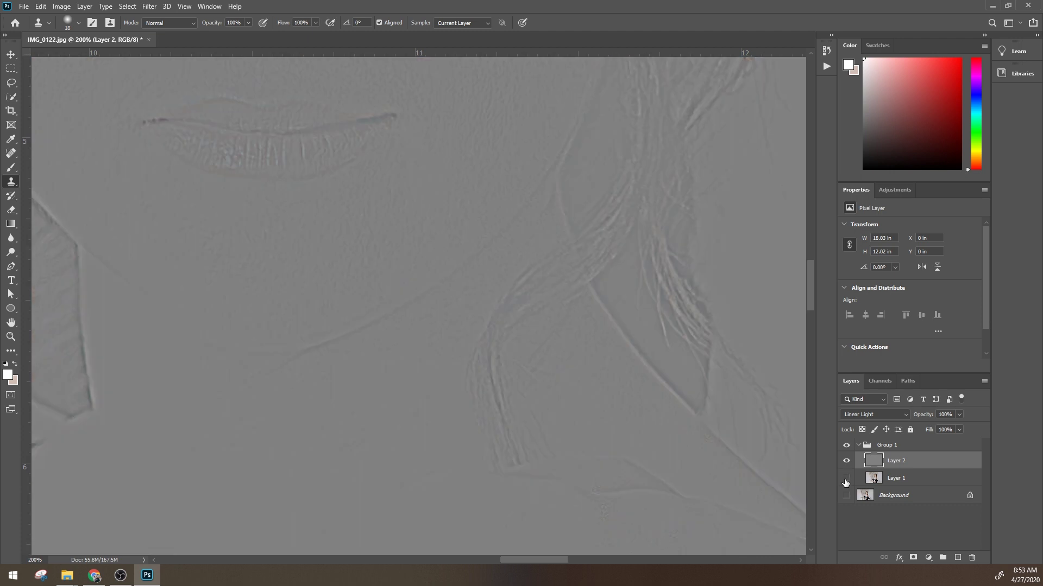
Clone away a dark background spot and toggle the layers to check the result.
left_click(847, 462)
left_click(846, 478)
left_click(781, 460)
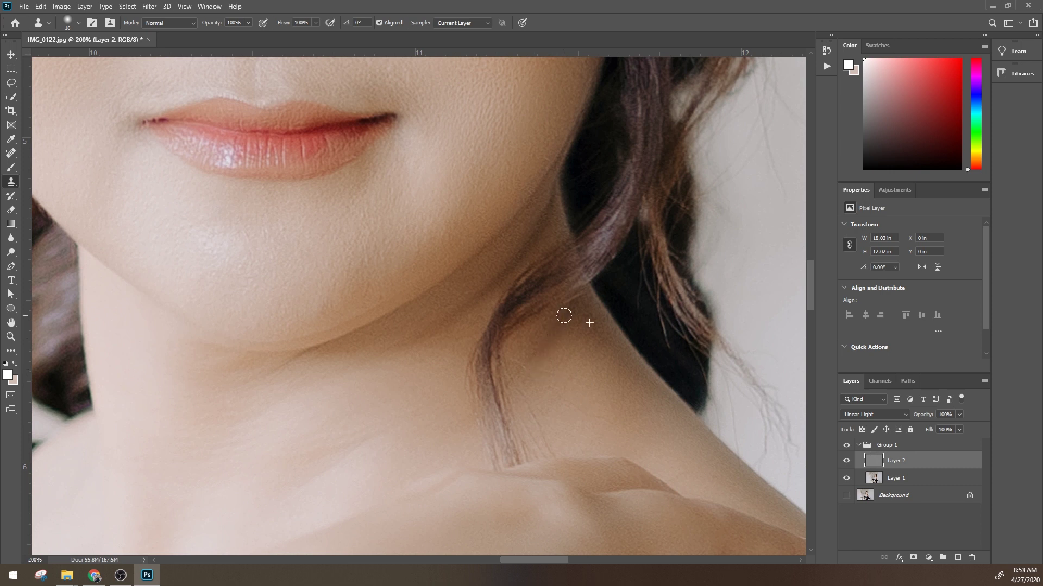
left_click(847, 461)
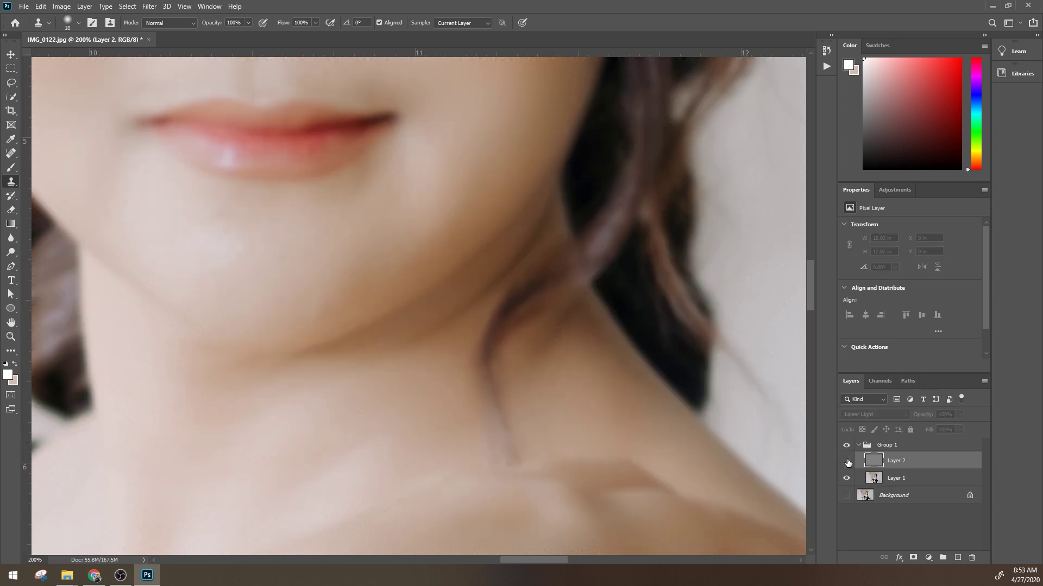
On Layer 1, lasso the neck area beside the hair and apply a Gaussian Blur.
left_click(922, 484)
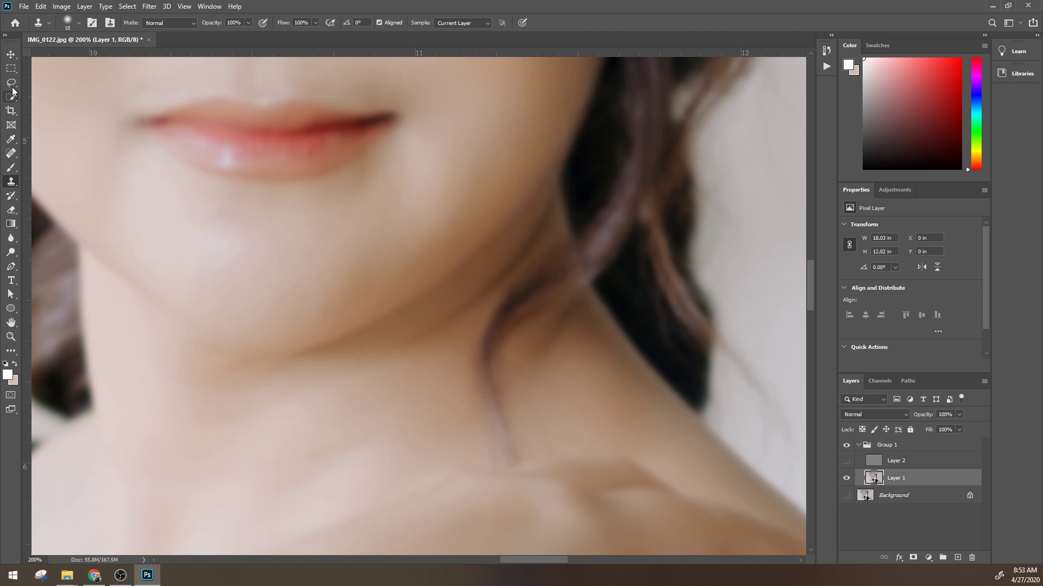
left_click(11, 83)
left_click(846, 461)
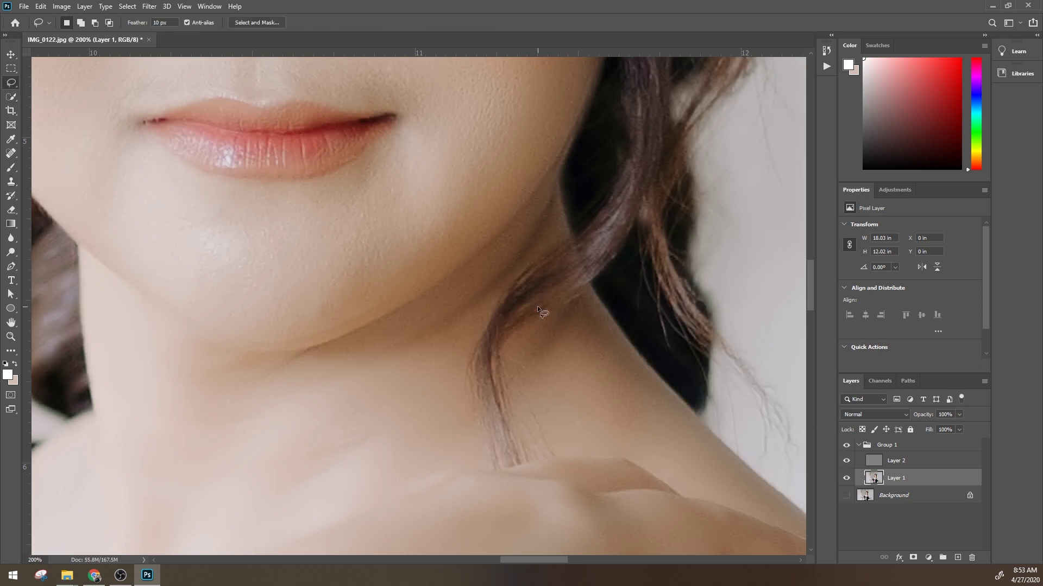
left_click_drag(554, 317, 509, 408)
left_click_drag(523, 322, 568, 354)
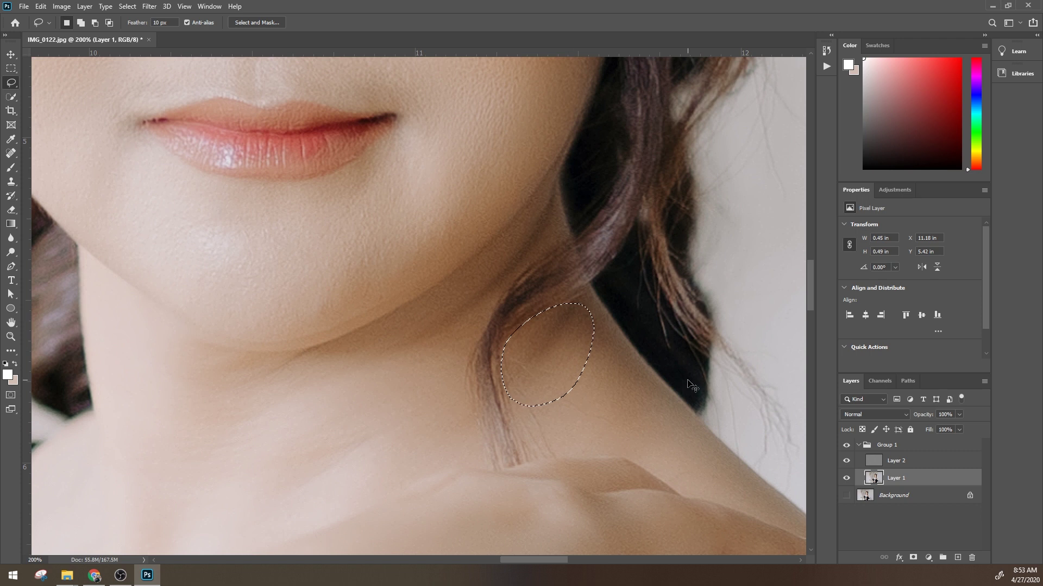
key("ctrl+alt+f")
left_click(826, 299)
key("ctrl+d")
Lasso a second patch beside the neck and Gaussian-blur it.
left_click_drag(549, 186, 543, 253)
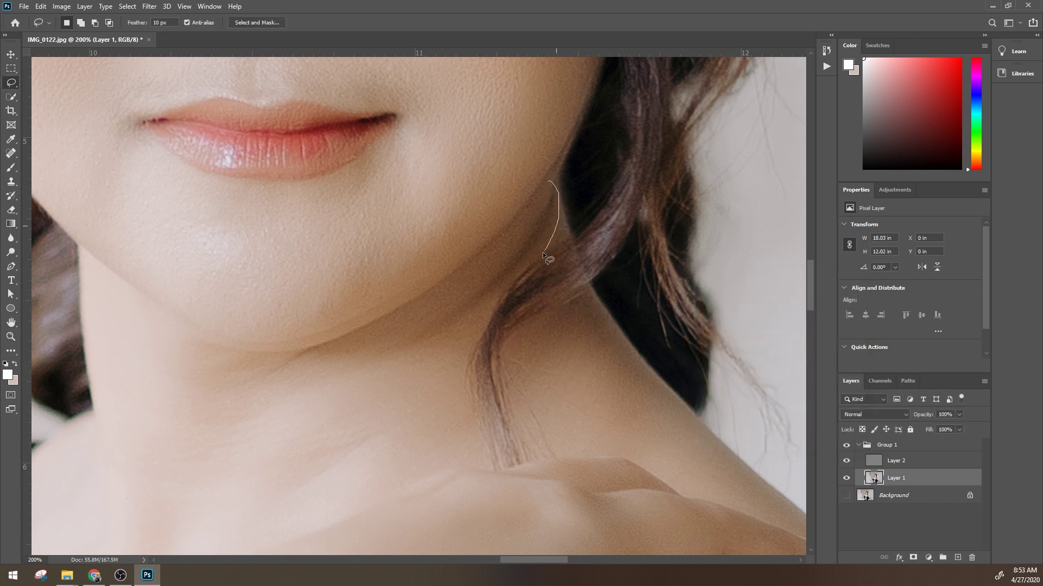
left_click_drag(464, 322, 540, 223)
key("ctrl+alt+f")
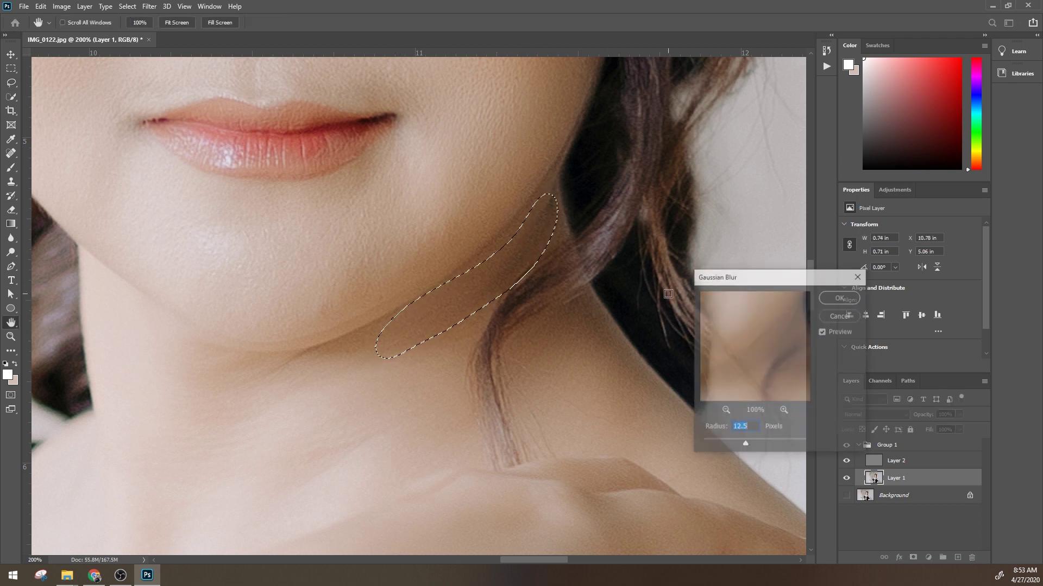
left_click(840, 297)
key("ctrl+d")
scroll(663, 343, "down", 4)
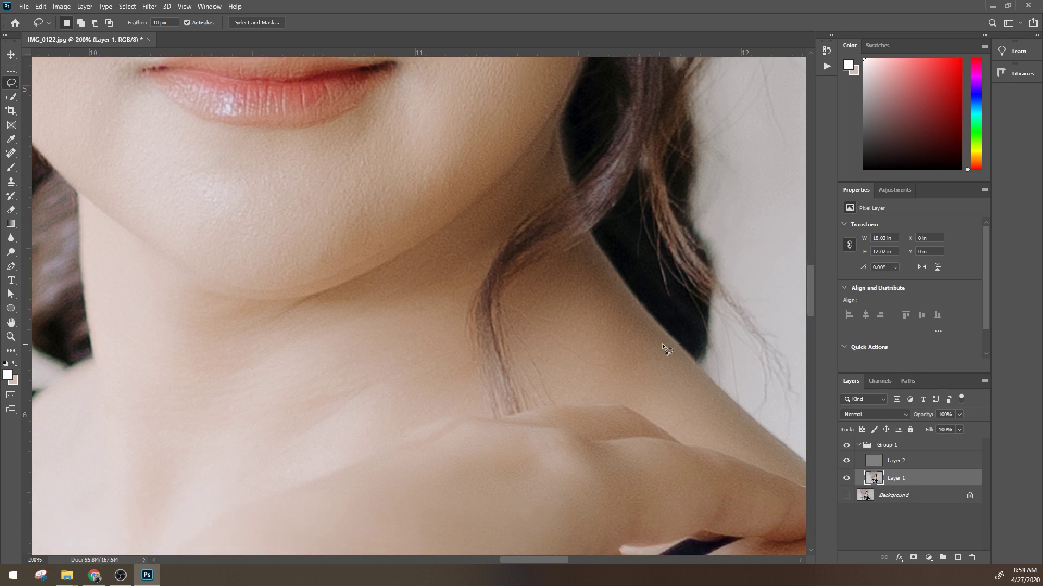
left_click_drag(281, 336, 283, 347)
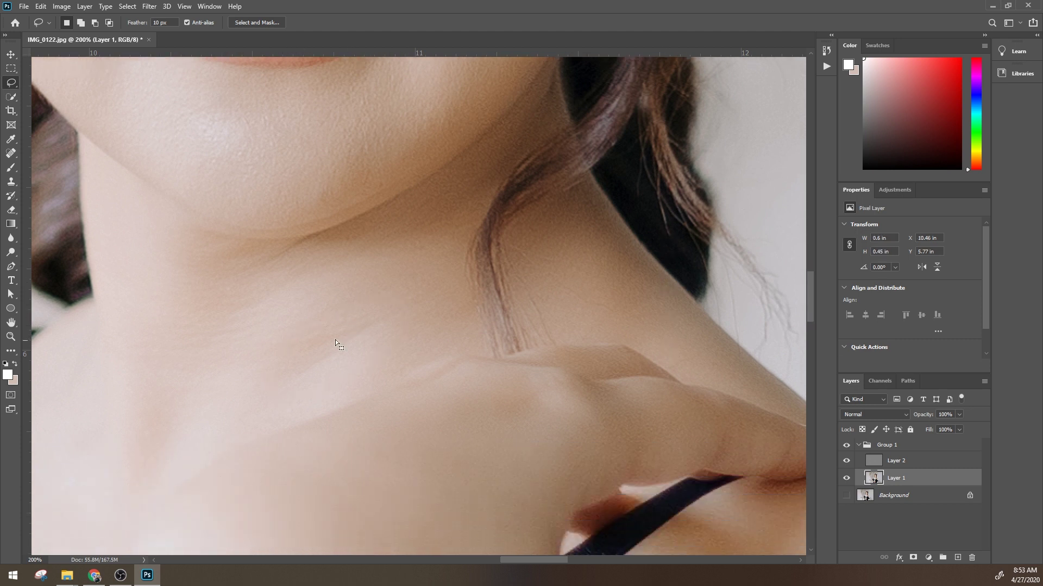
key("ctrl+d")
Clone clean texture over the neck crease on Layer 2.
left_click(896, 461)
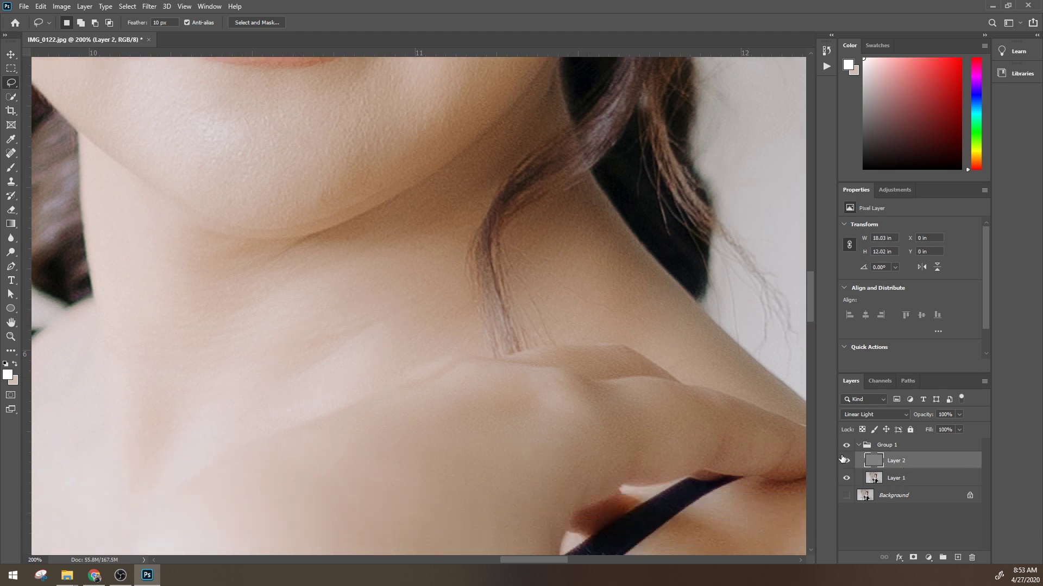
key("s")
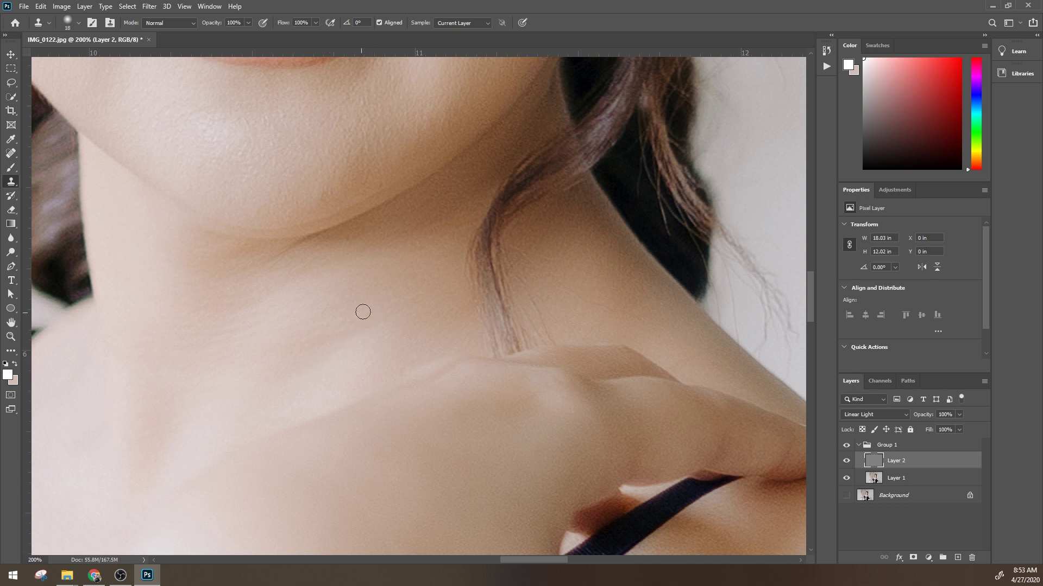
left_click(268, 263, "alt")
scroll(410, 330, "down", 1)
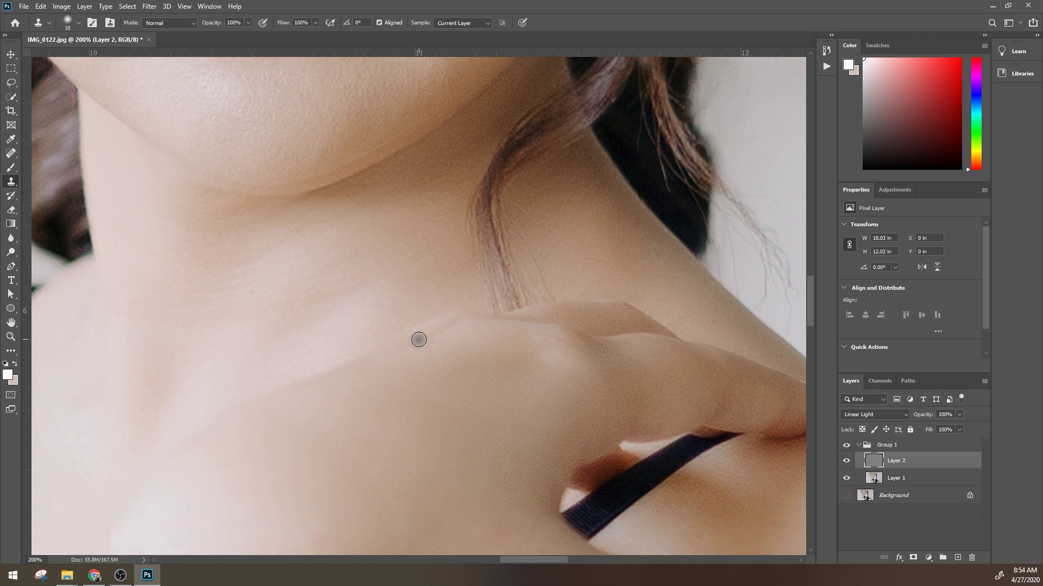
Blur the neck area above the collarbone on Layer 1 at a 3.8-pixel radius.
left_click(896, 478)
left_click(11, 83)
left_click_drag(208, 244, 185, 338)
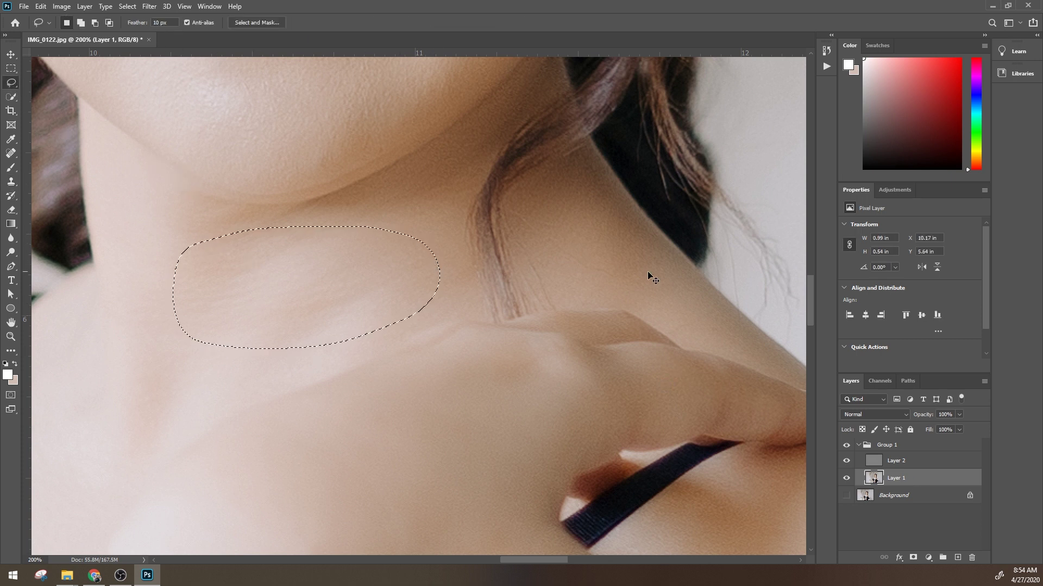
key("ctrl+alt+f")
left_click_drag(713, 448, 723, 449)
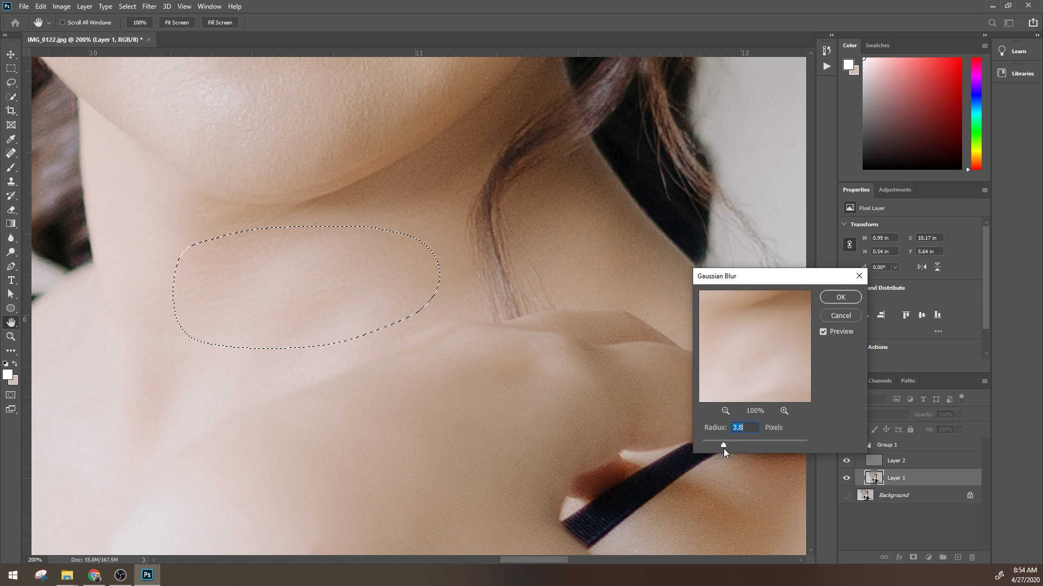
left_click(840, 297)
key("ctrl+minus")
key("ctrl+minus")
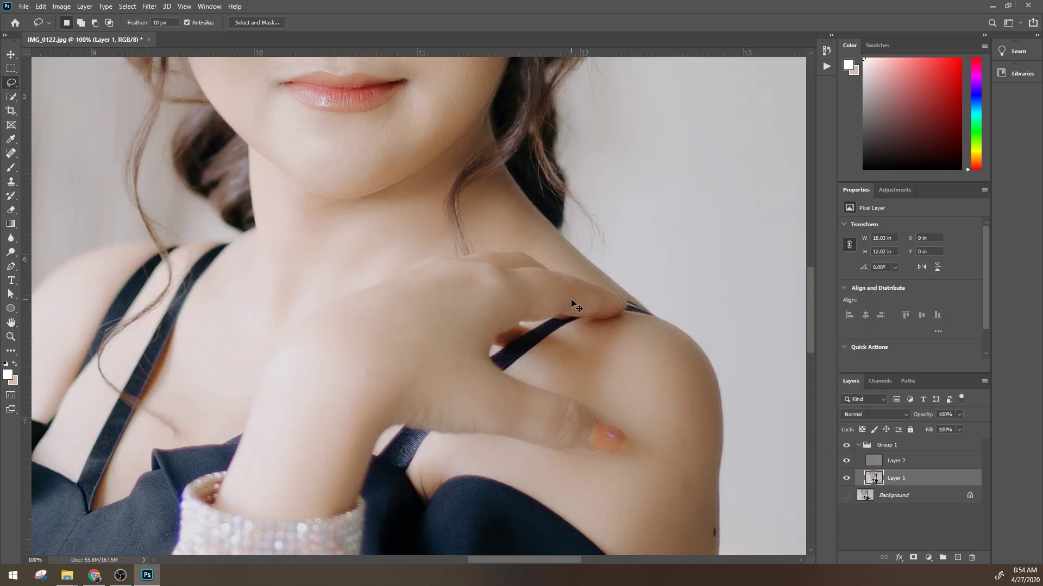
key("ctrl+minus")
Zoom out to 50% and pan the face back into view.
scroll(571, 299, "down", 2)
scroll(572, 299, "down", 1)
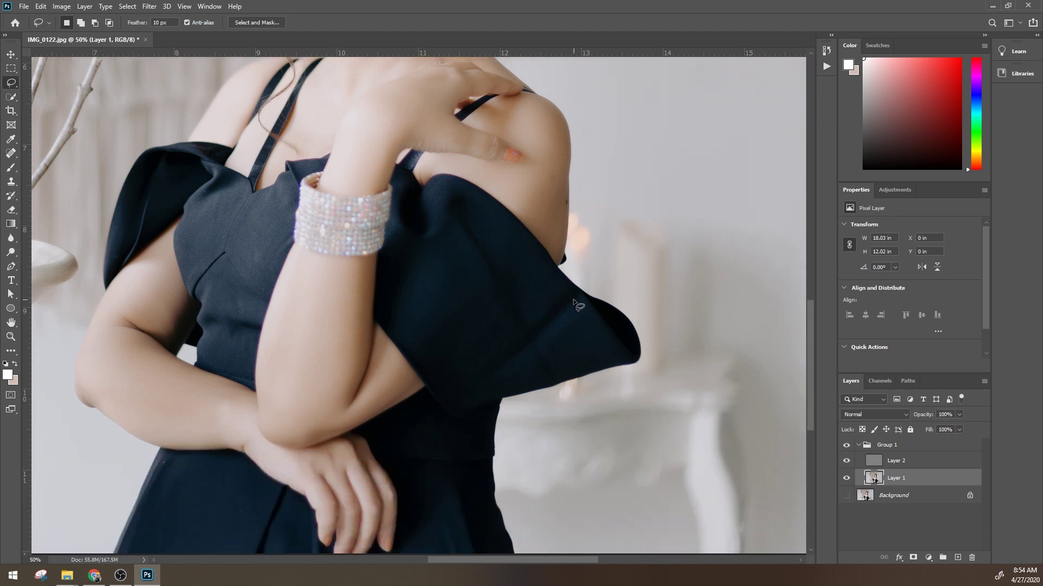
scroll(406, 309, "down", 1)
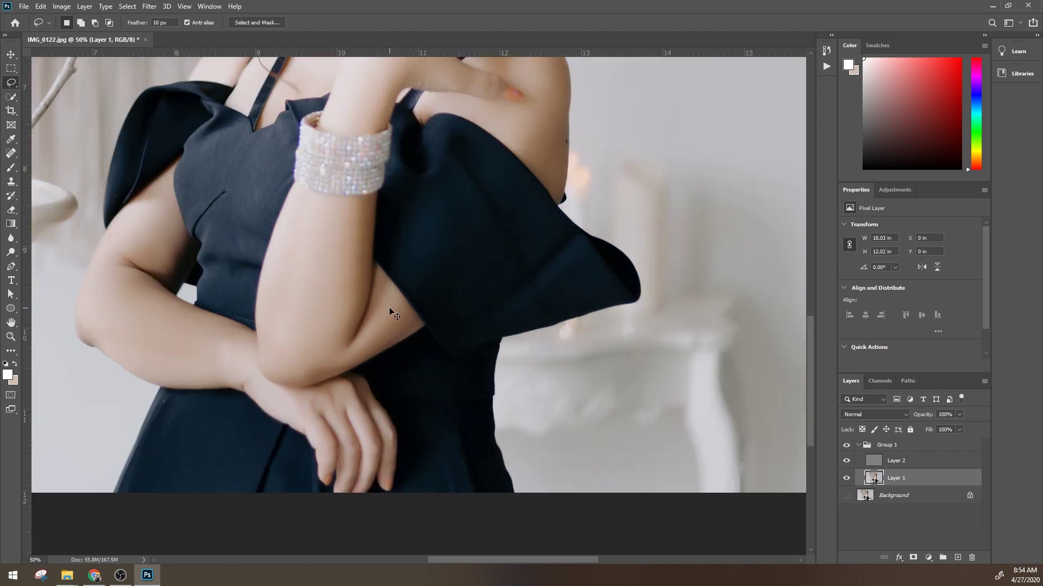
left_click_drag(389, 307, 518, 400)
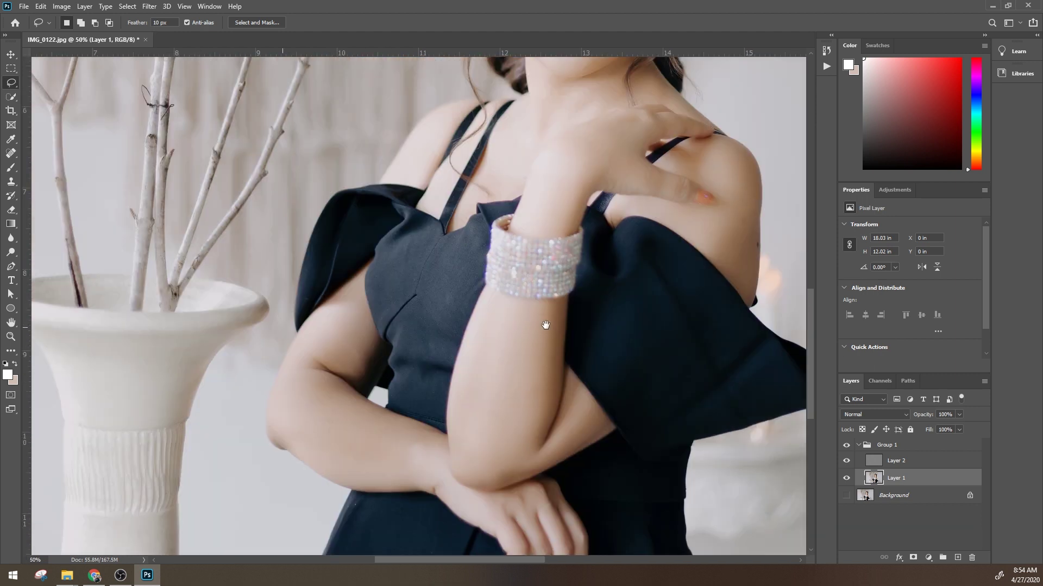
scroll(500, 326, "up", 1)
scroll(500, 326, "up", 1)
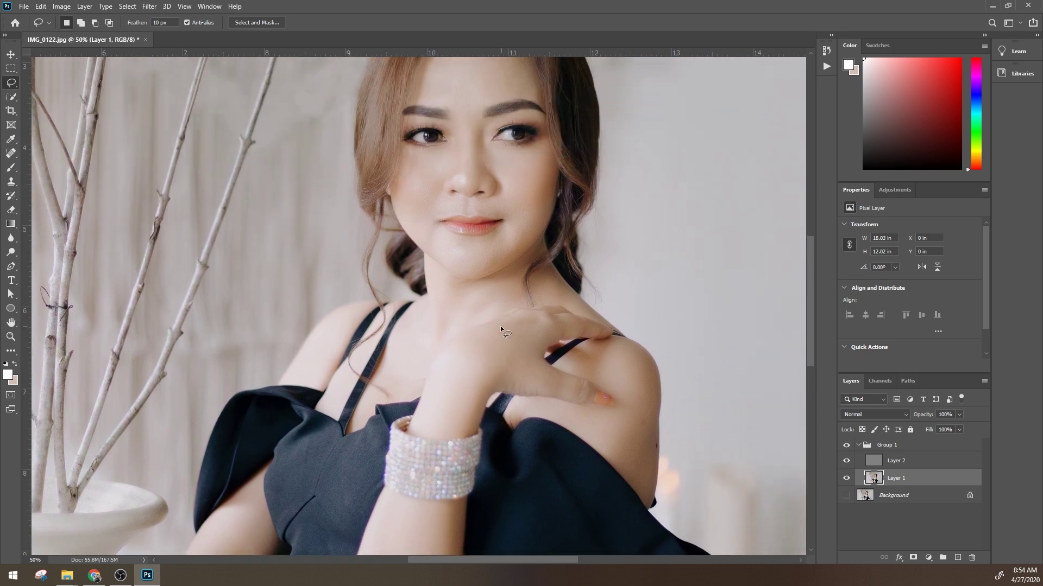
scroll(500, 326, "up", 1)
scroll(501, 326, "up", 1)
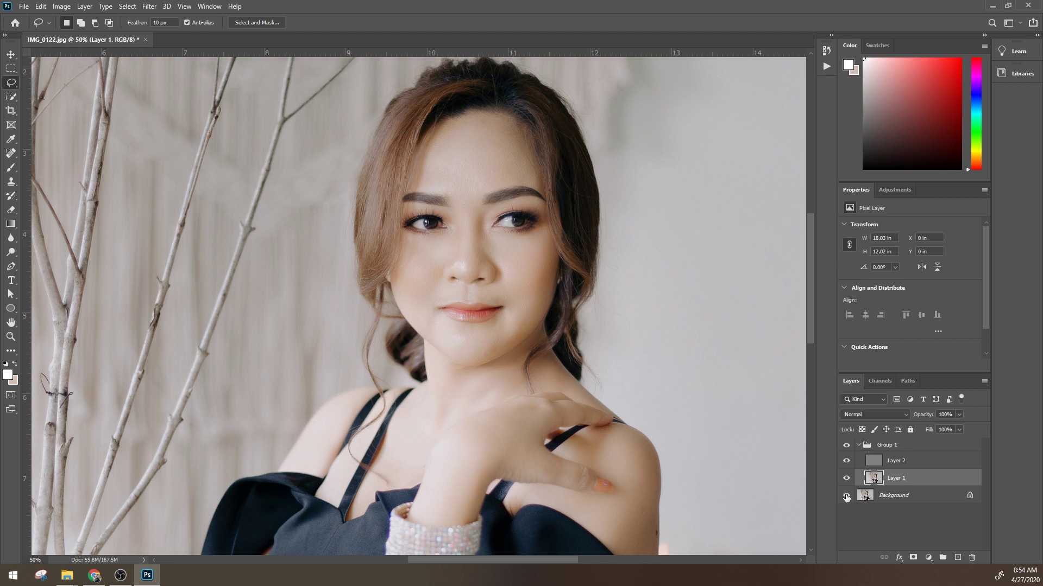
Collapse Group 1 and toggle its visibility off and on, leaving it visible.
left_click(859, 445)
left_click(846, 446)
left_click(846, 445)
left_click(846, 446)
left_click(846, 447)
left_click(846, 446)
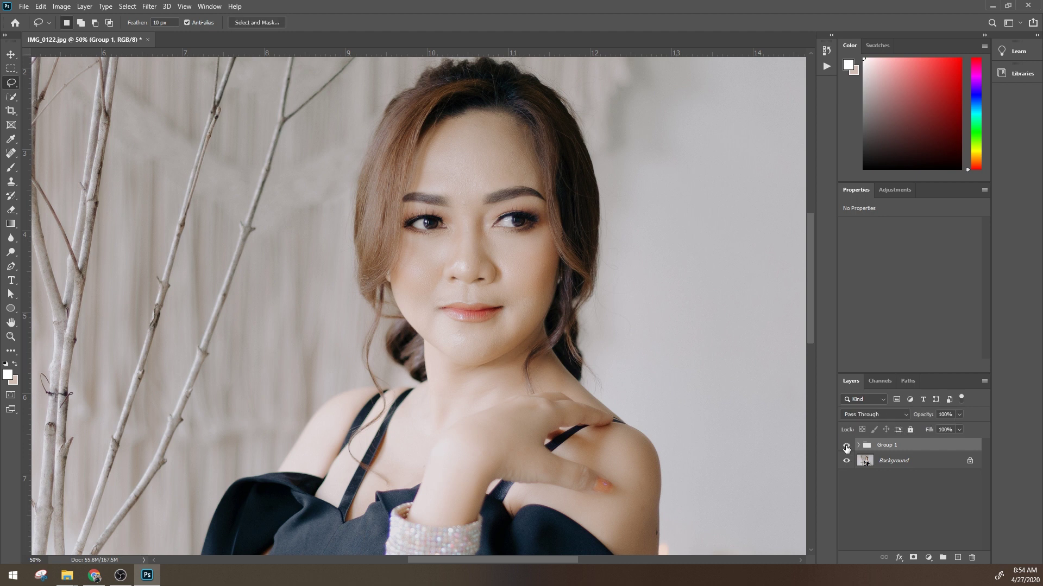
Rename Group 1 to 'retouch'.
double_click(889, 445)
type("ch")
key("Return")
left_click(912, 462)
left_click(898, 448)
Lower the retouch group's opacity to 62% while zoomed in on the face.
left_click(958, 416)
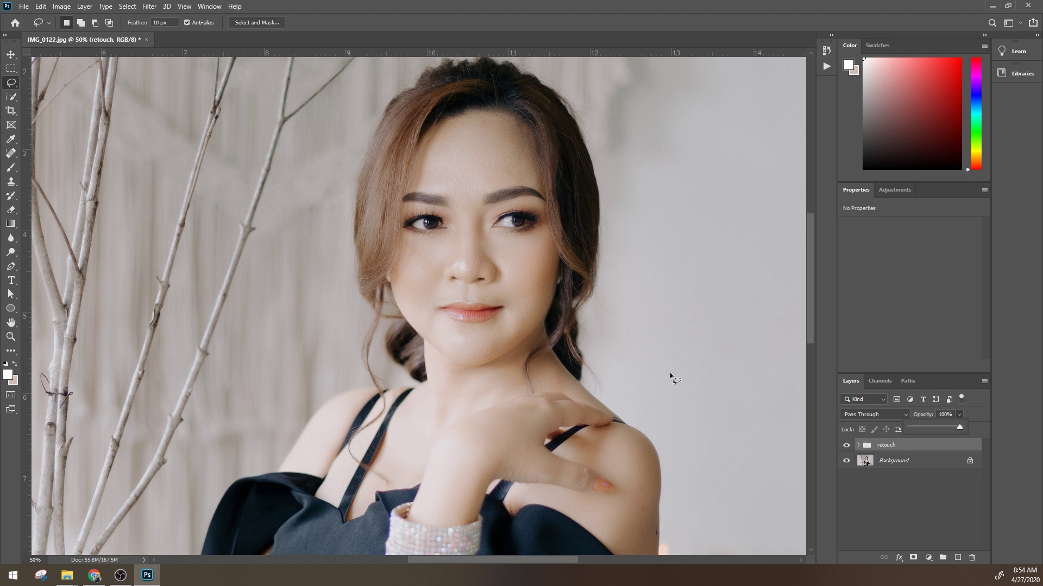
left_click(894, 435)
key("ctrl+plus")
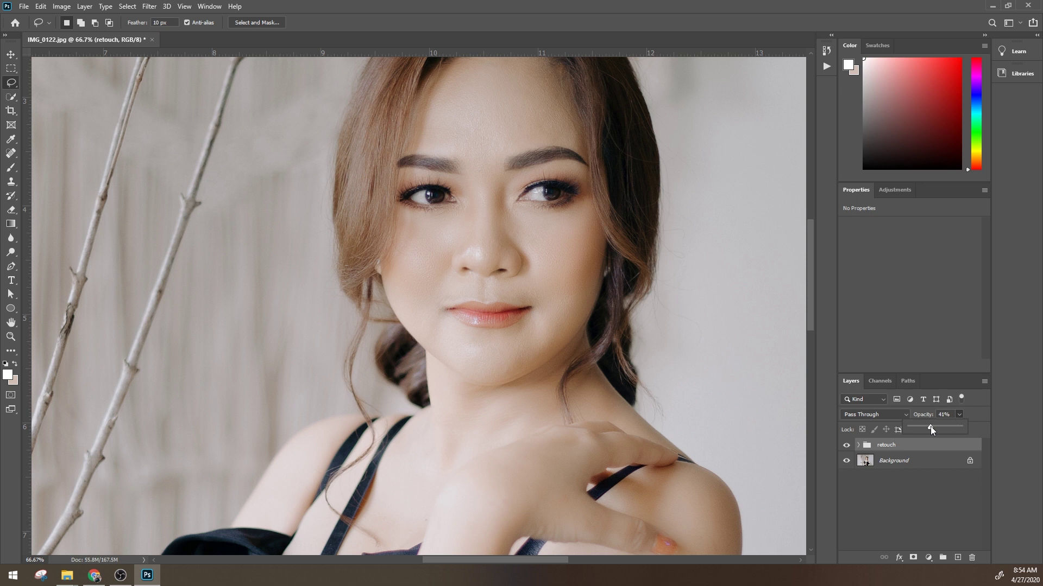
left_click_drag(930, 426, 892, 426)
Switch to the Move tool, deselect the layers and fit the whole image on screen.
left_click(899, 461)
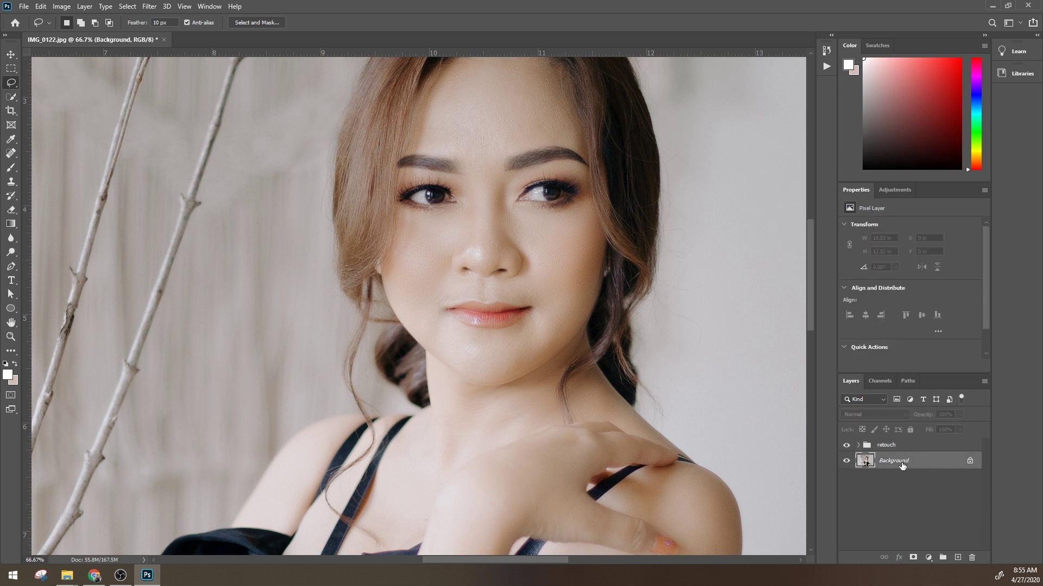
left_click(11, 53)
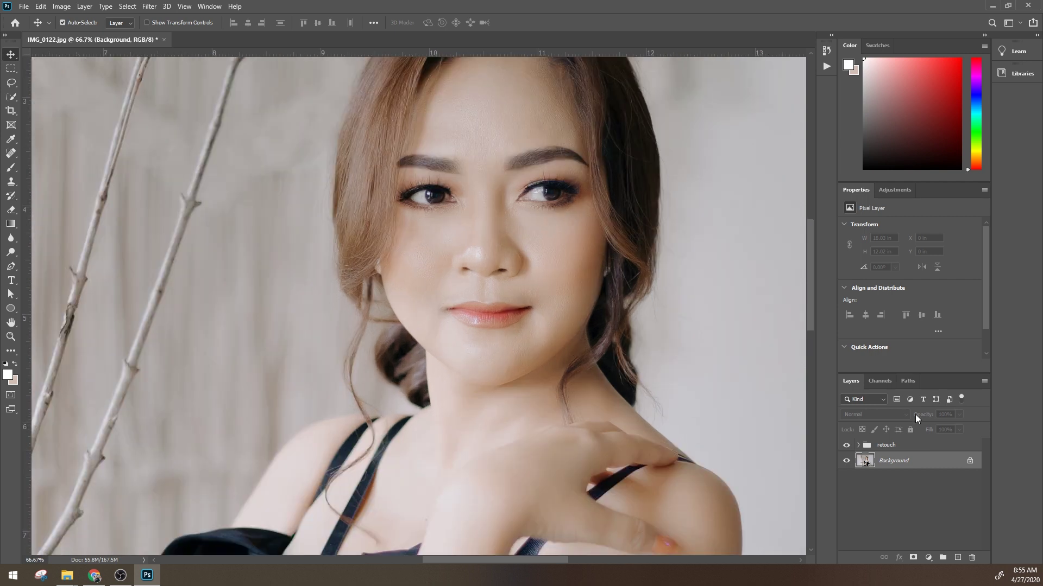
left_click(950, 445)
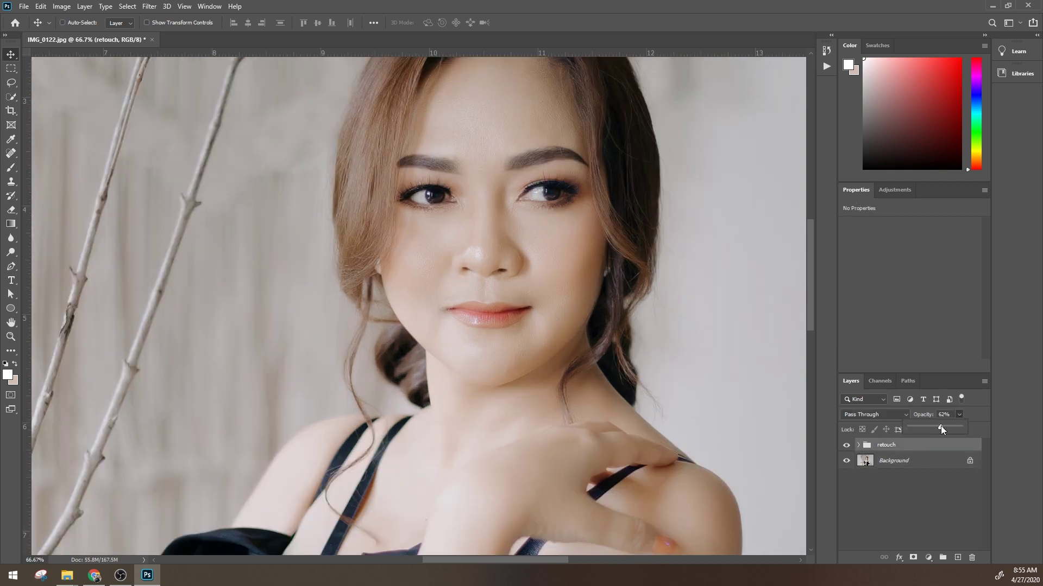
left_click(930, 483)
key("ctrl+0")
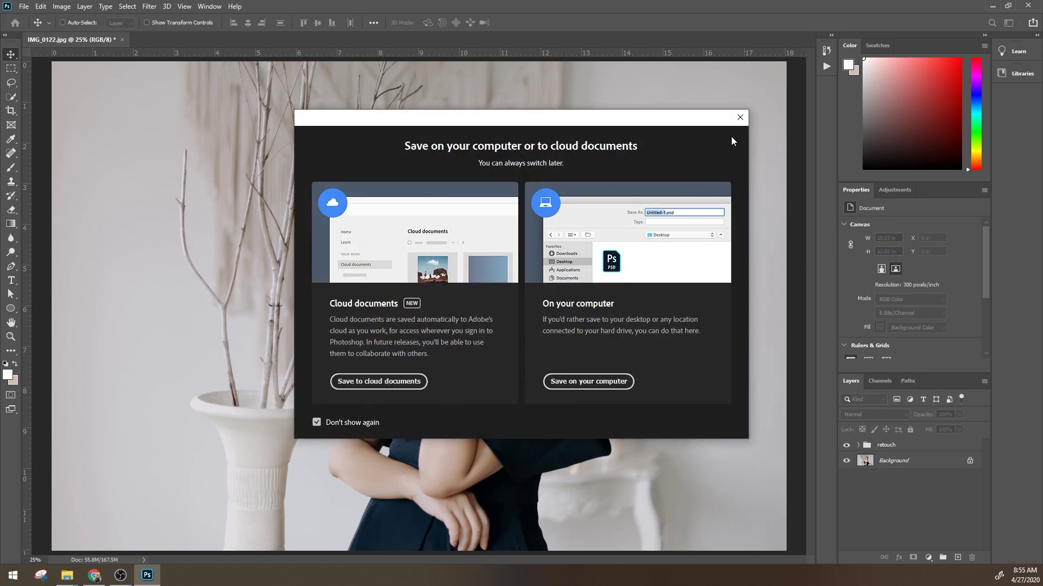
Save on this computer, creating and opening a new folder named 'photoshop'.
left_click(588, 383)
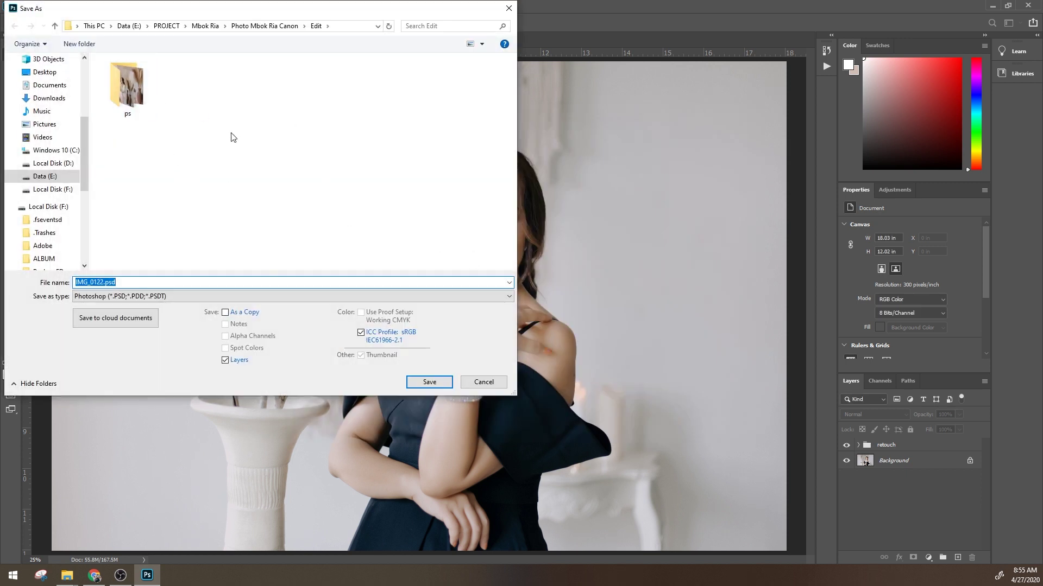
left_click_drag(191, 12, 494, 123)
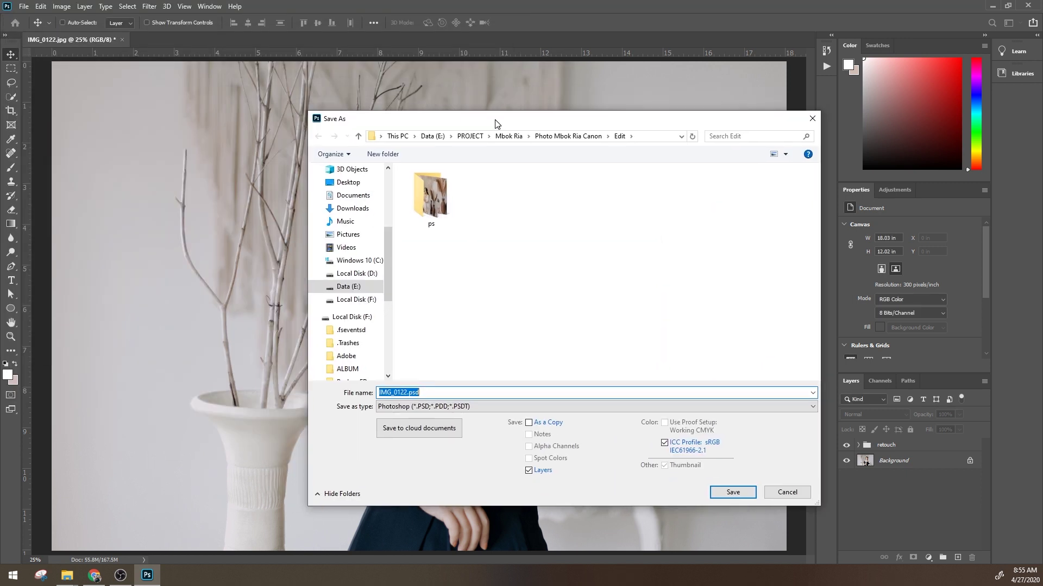
left_click(500, 244)
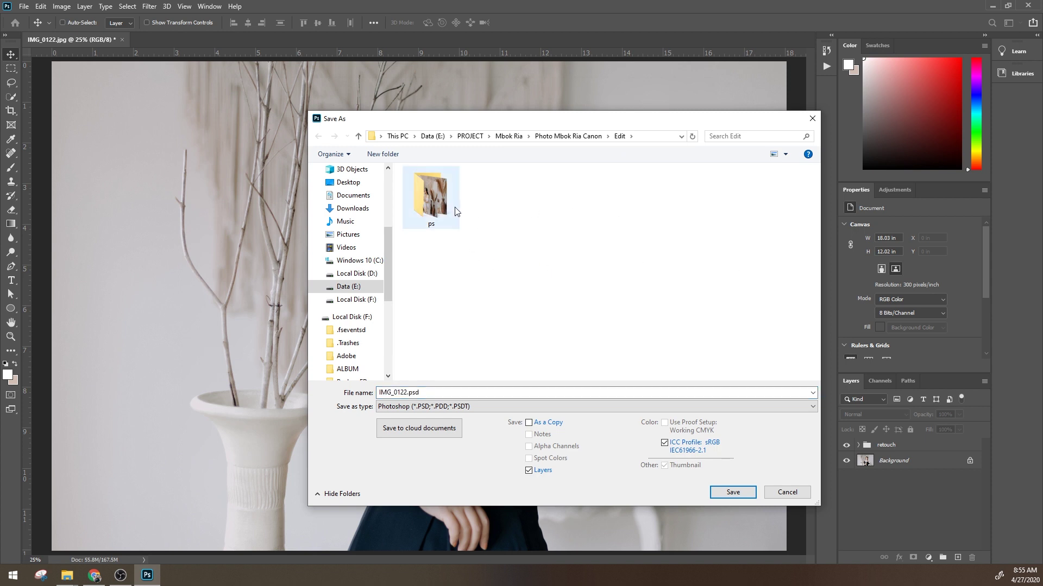
left_click_drag(612, 129, 550, 127)
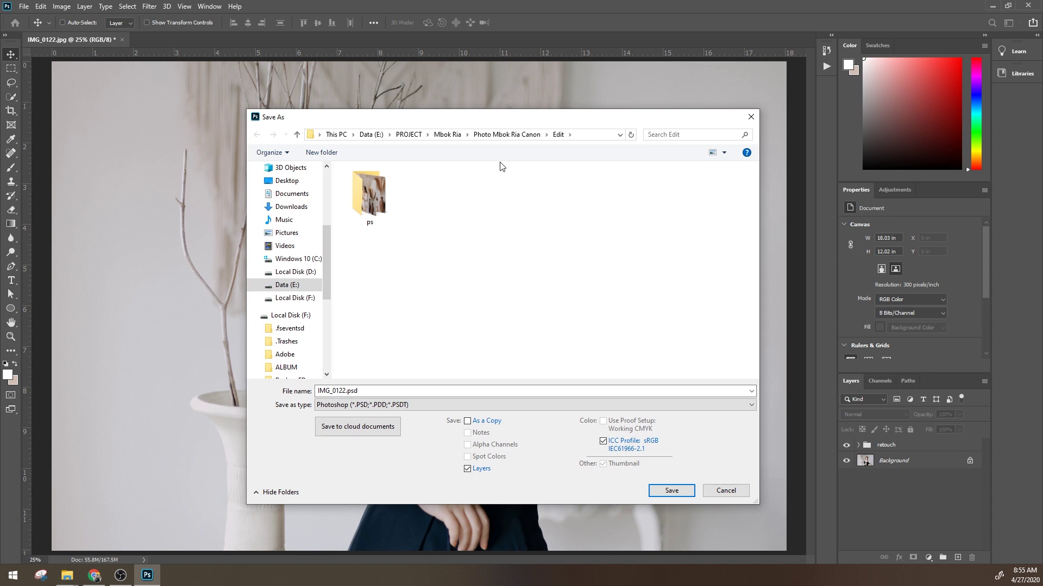
left_click(321, 152)
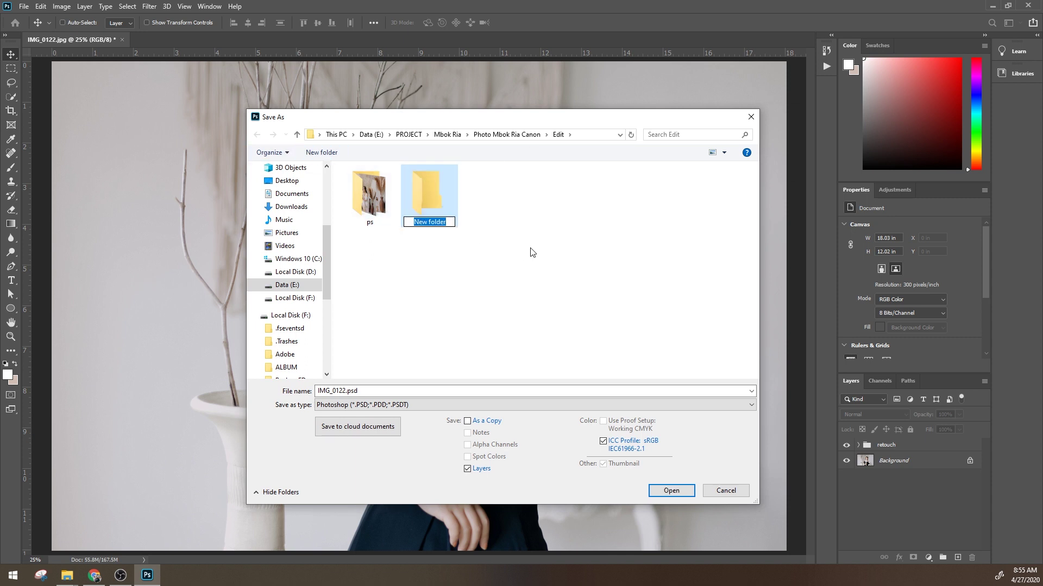
type("p")
type("s")
type("hotoshop")
key("Return")
key("Return")
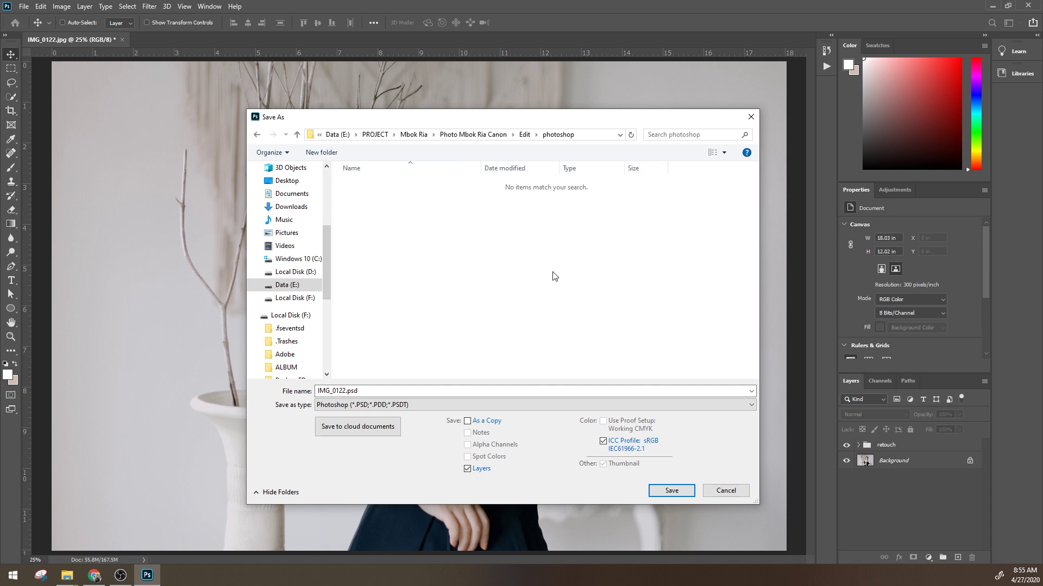
Save the image as a JPEG at maximum quality 12.
left_click(493, 406)
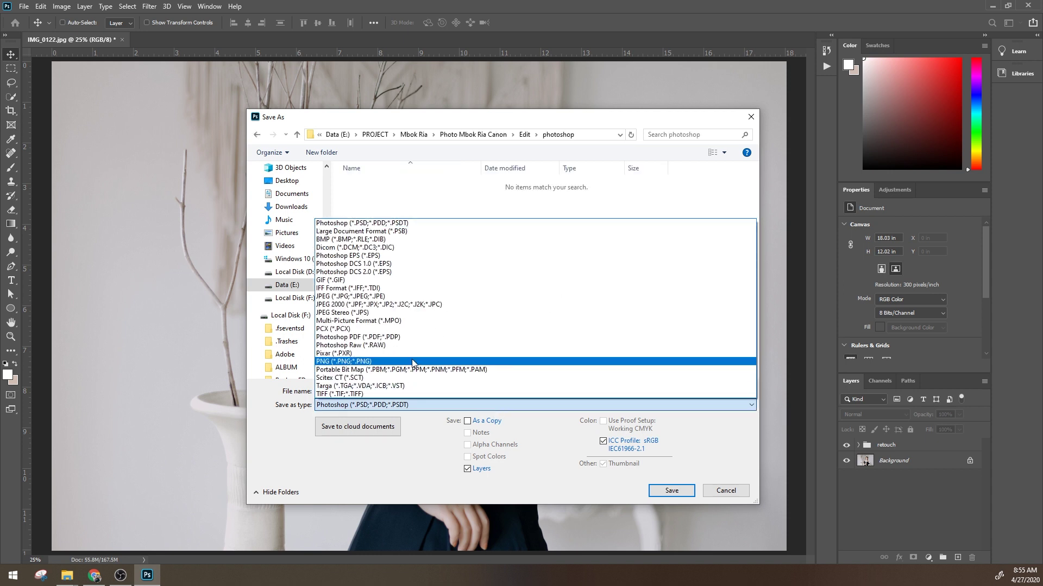
left_click(417, 296)
left_click(671, 491)
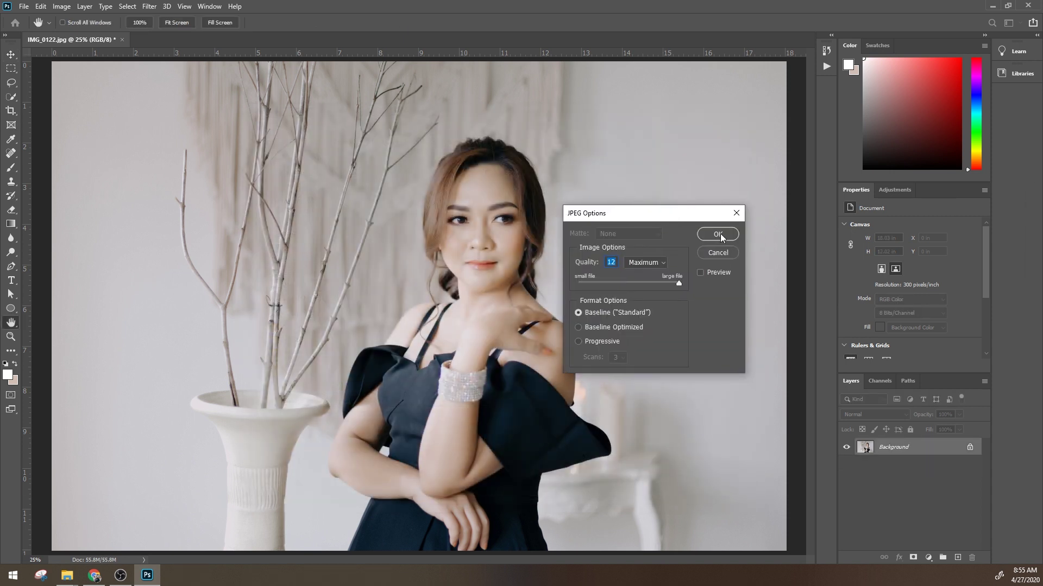
left_click(719, 235)
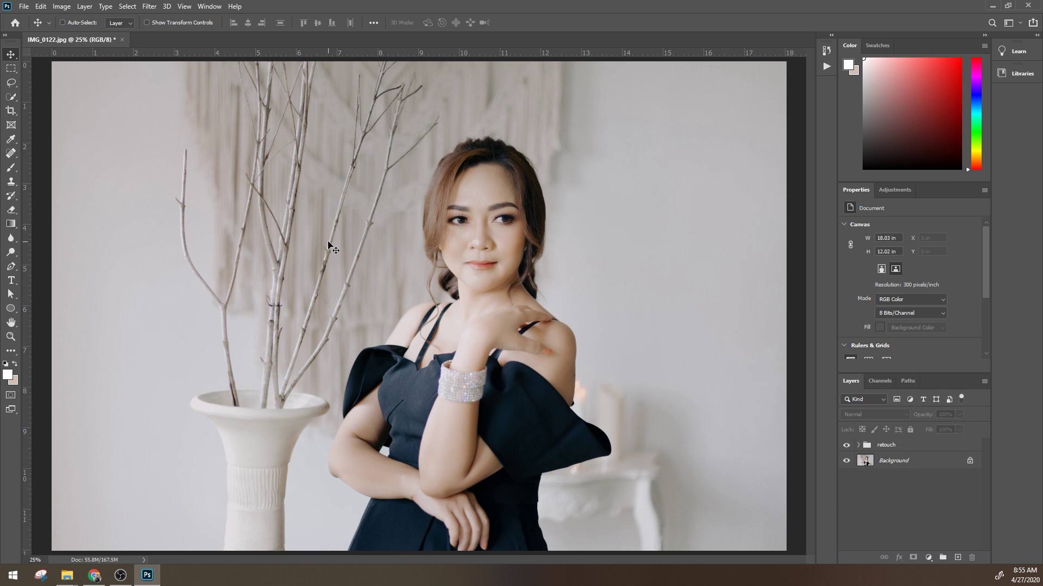